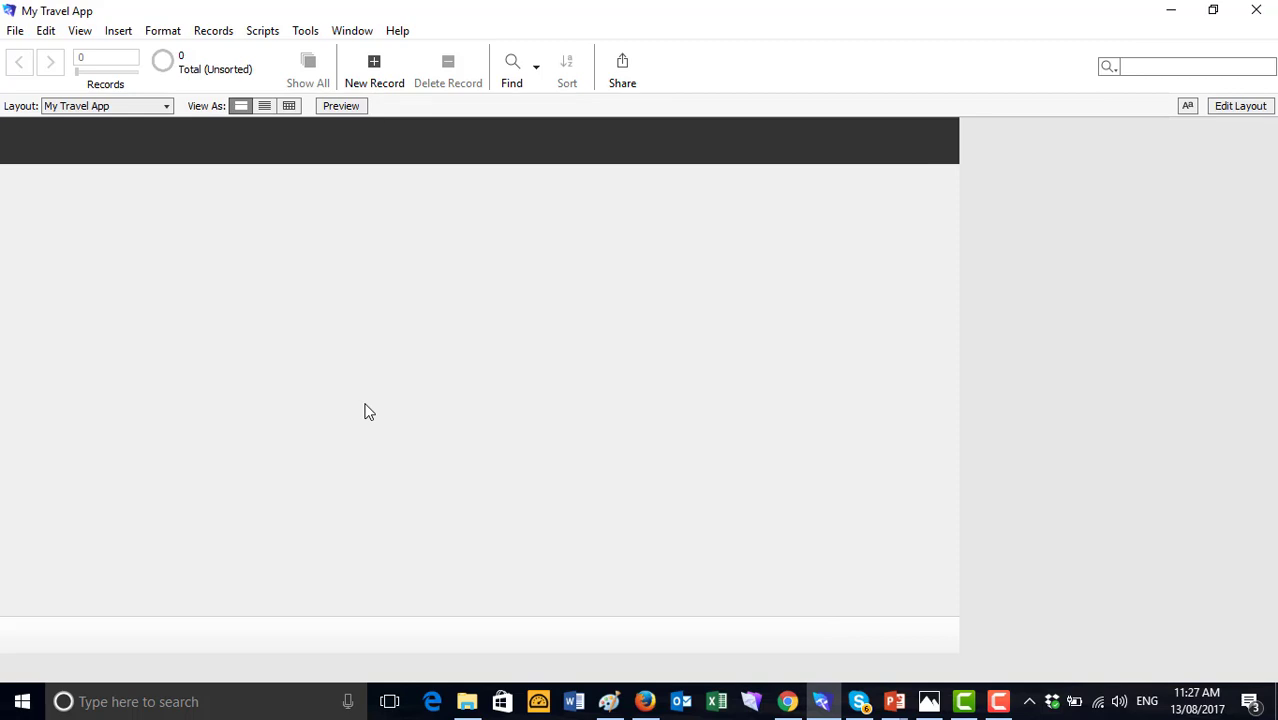
Open the Manage Database window from the File menu and show its Tables list
click(21, 36)
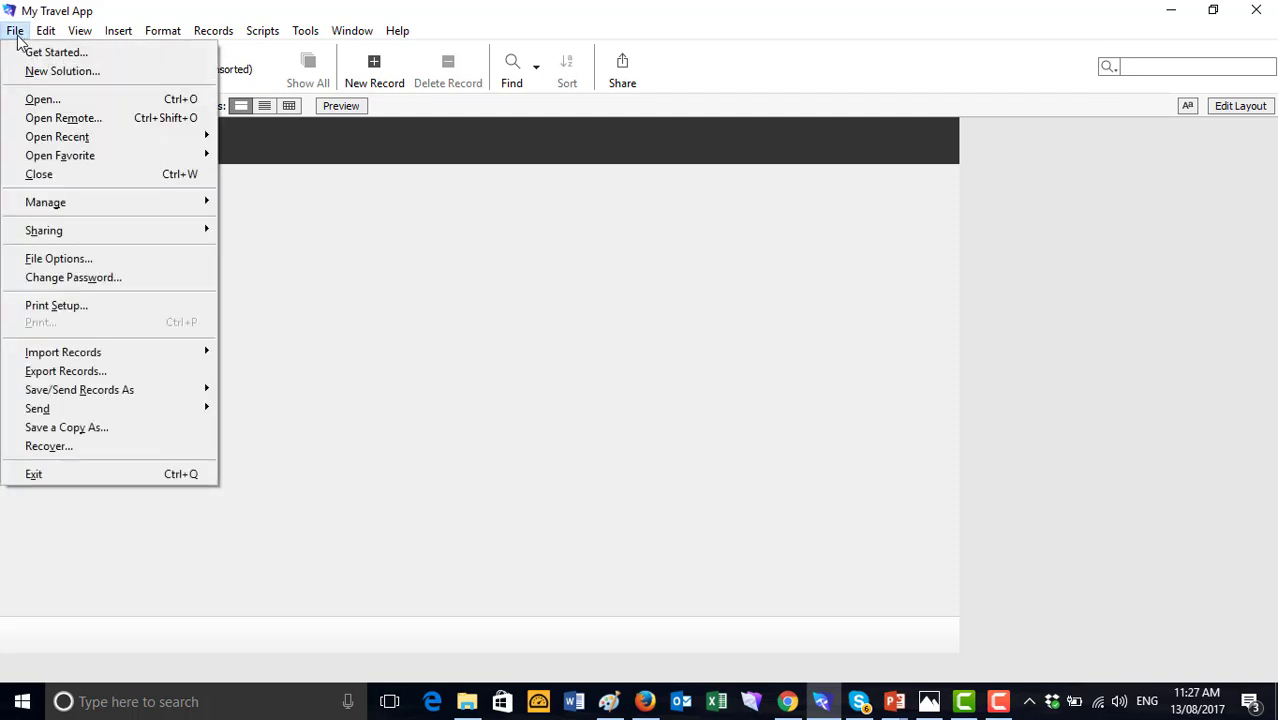
click(33, 204)
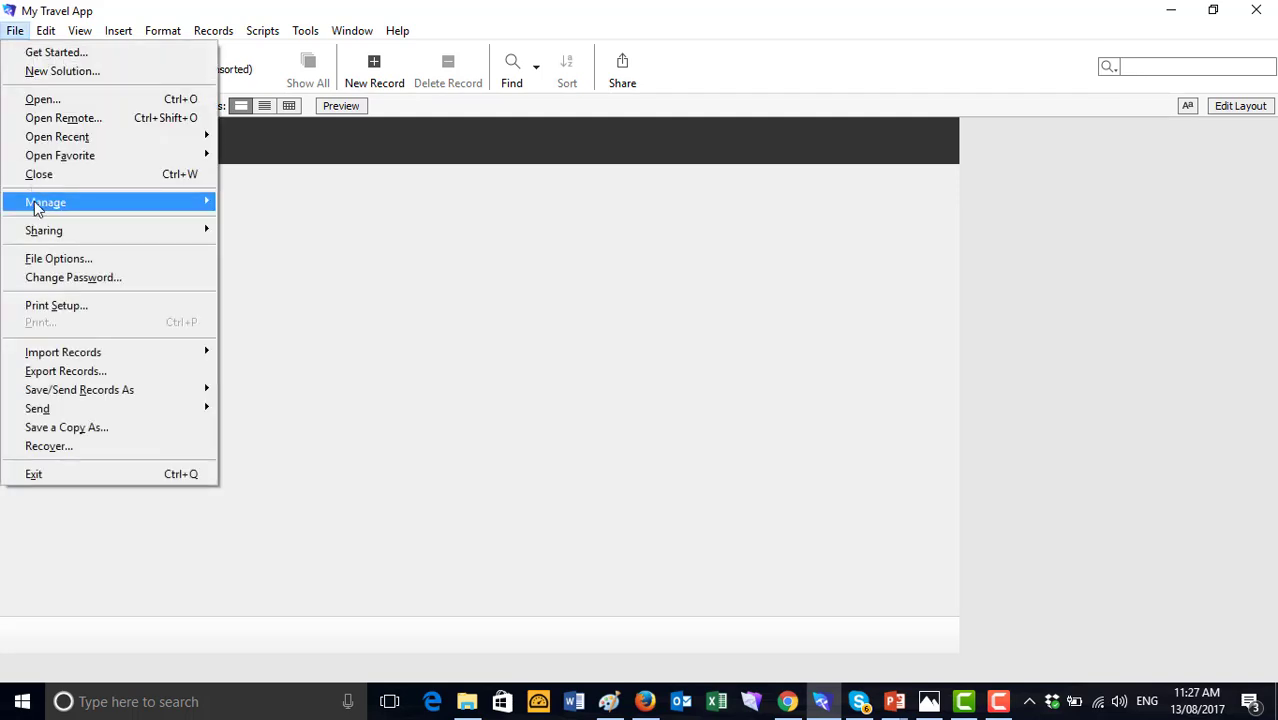
mouse_move(76, 214)
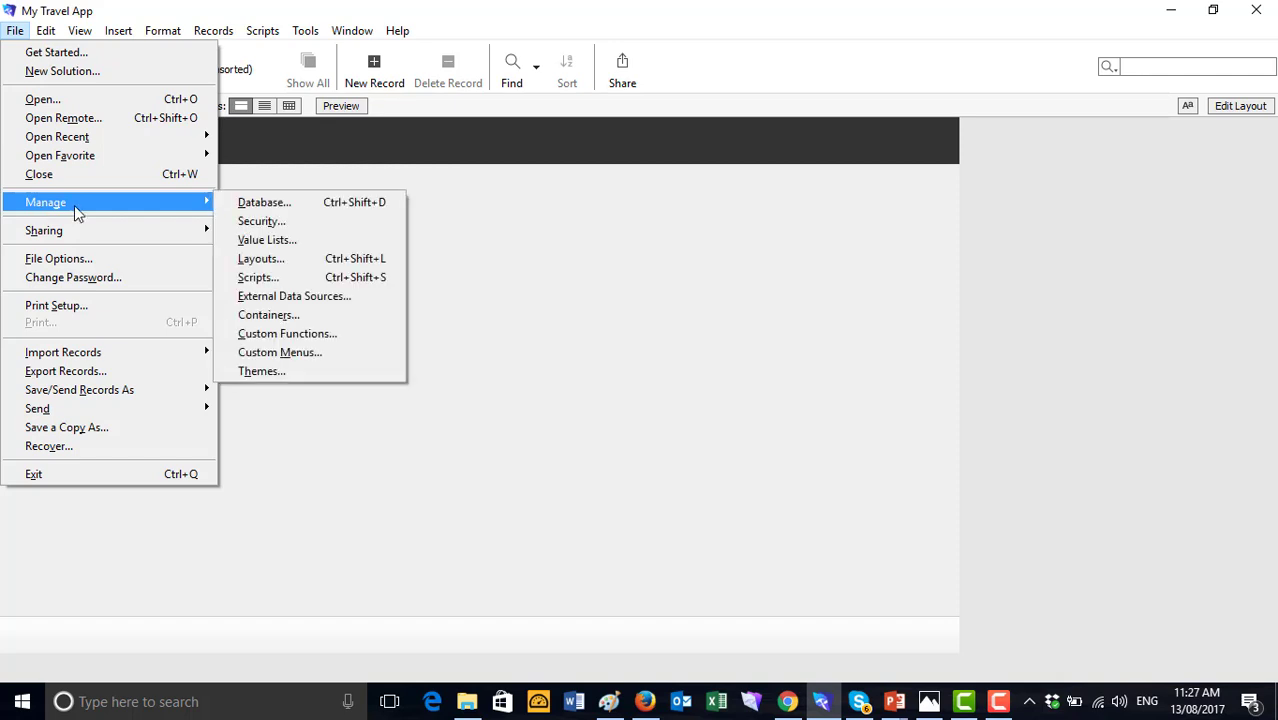
click(268, 203)
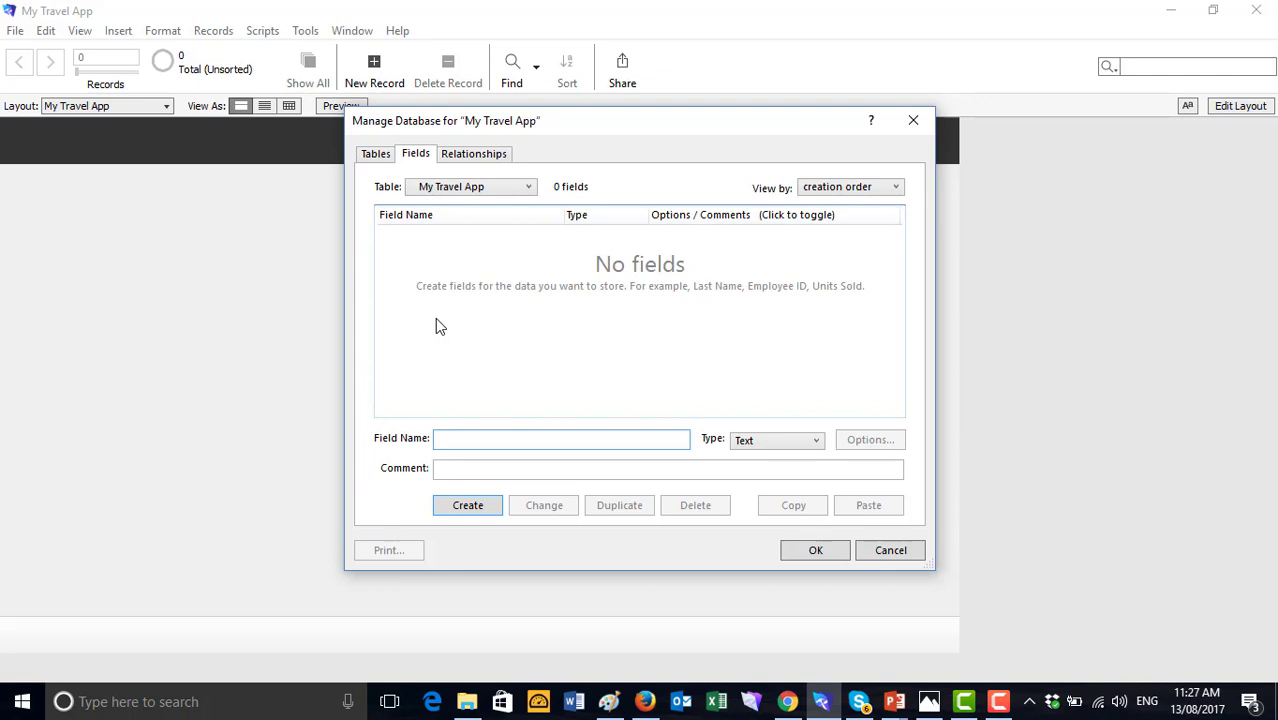
drag(791, 124, 836, 129)
click(421, 158)
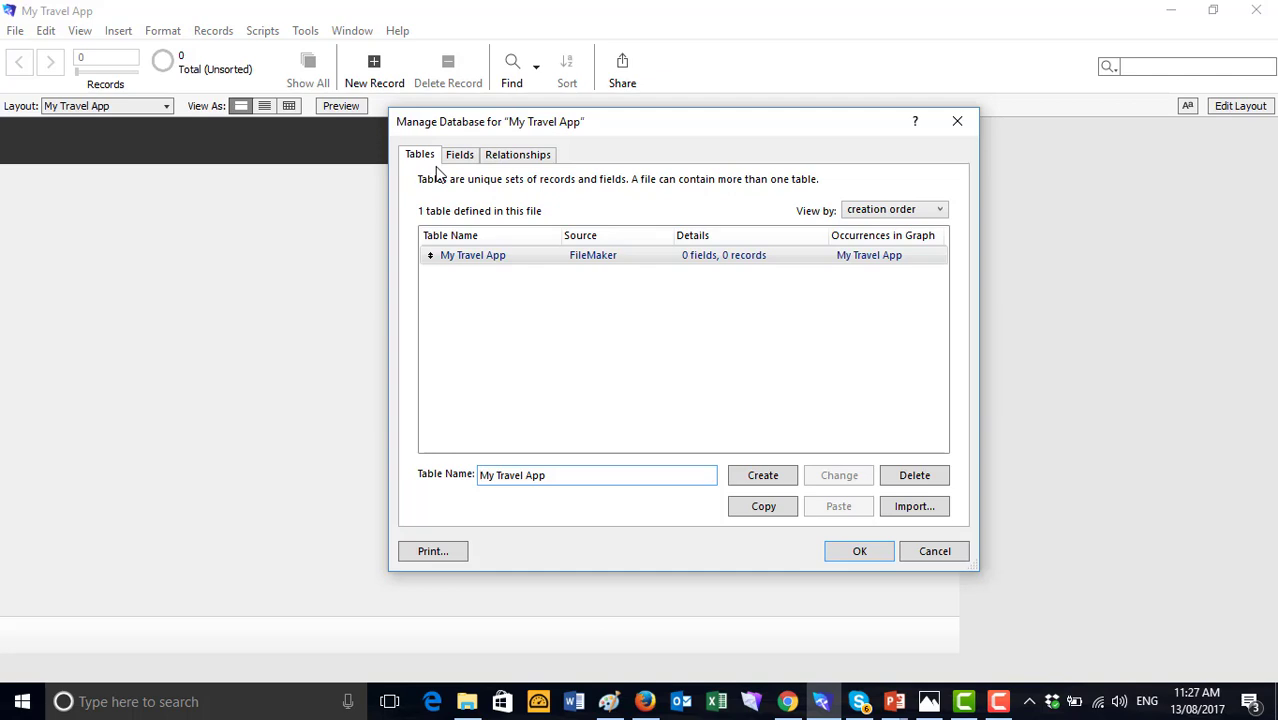
Create the My Trips table after dismissing the duplicate 'My Travel App' name warning
click(759, 478)
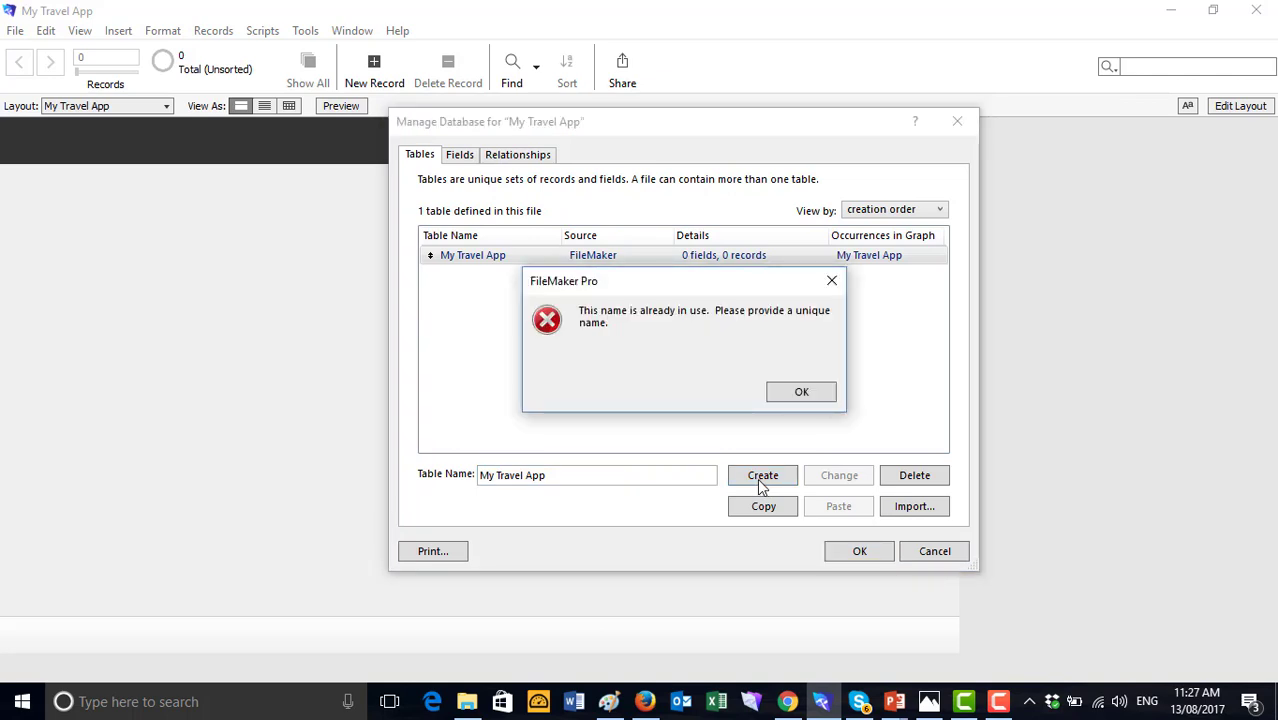
click(812, 398)
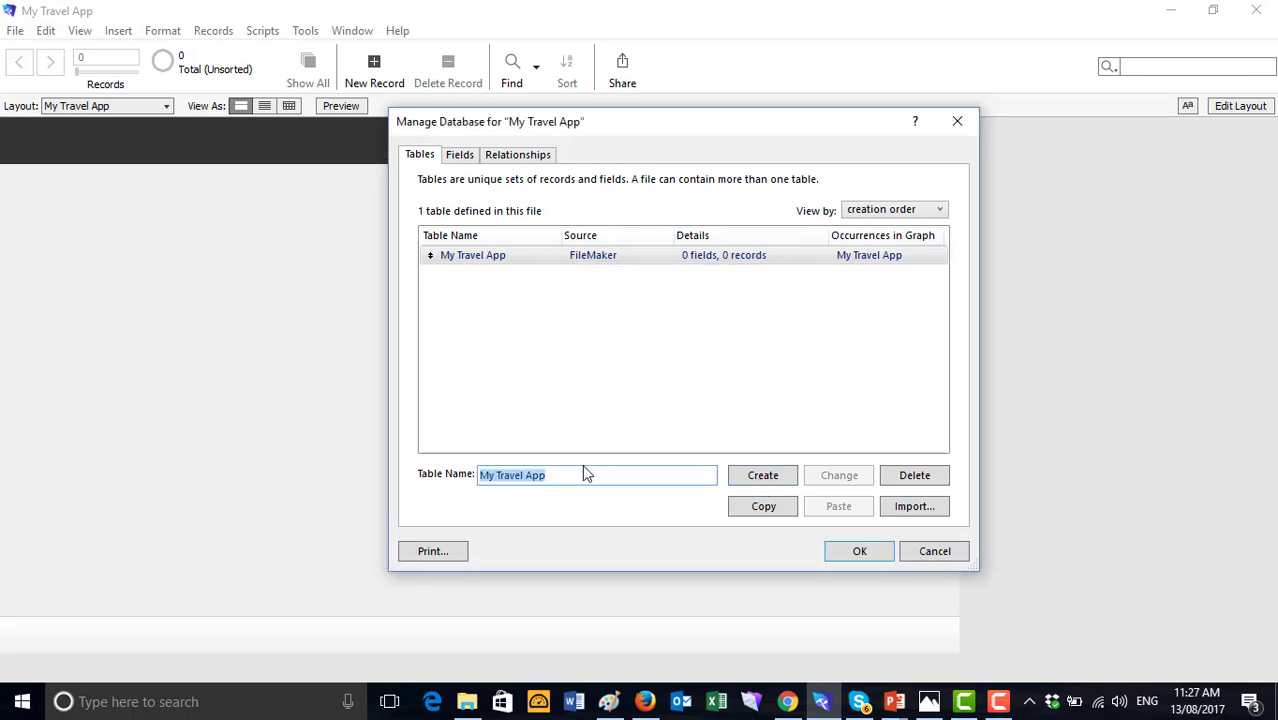
key(BackSpace)
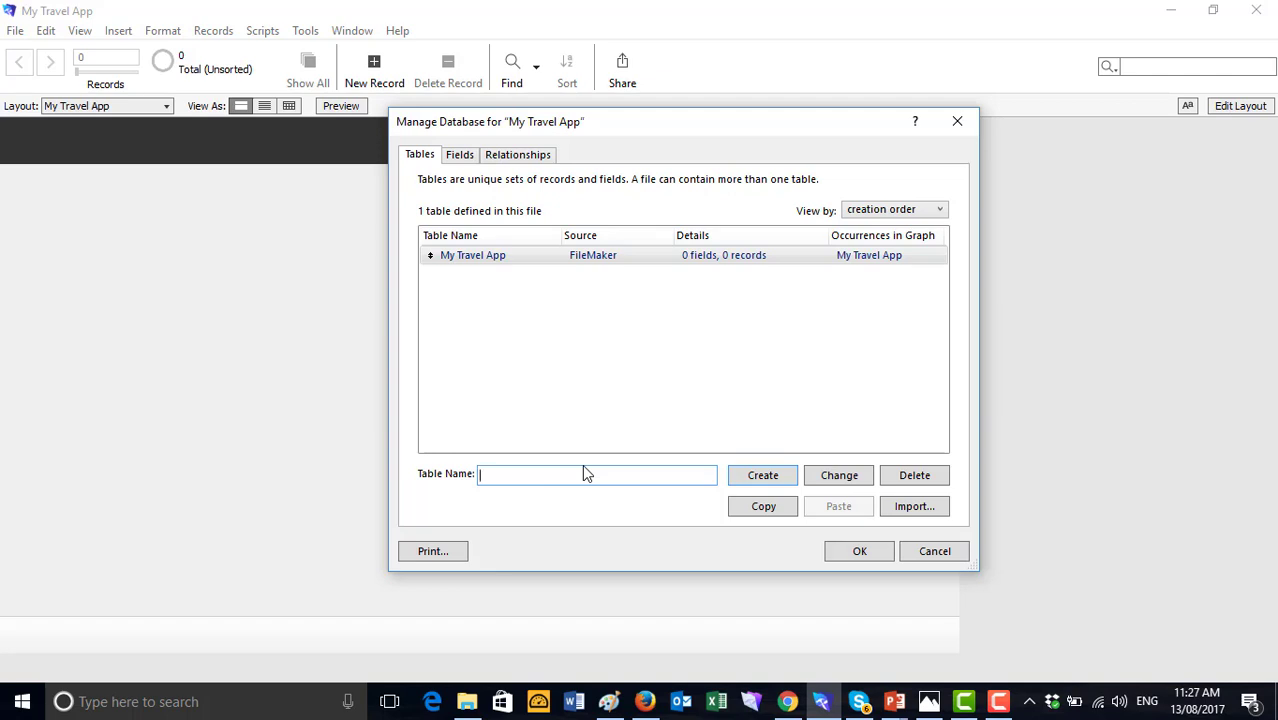
text(My Trips)
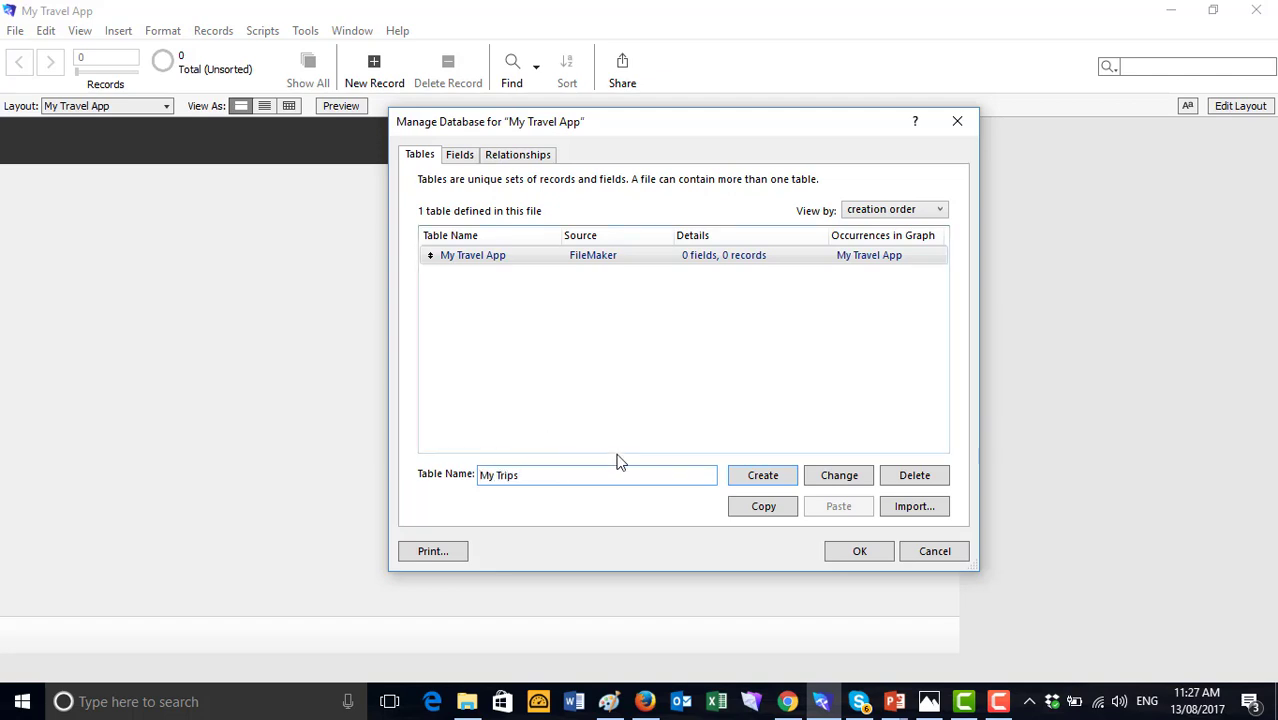
click(757, 485)
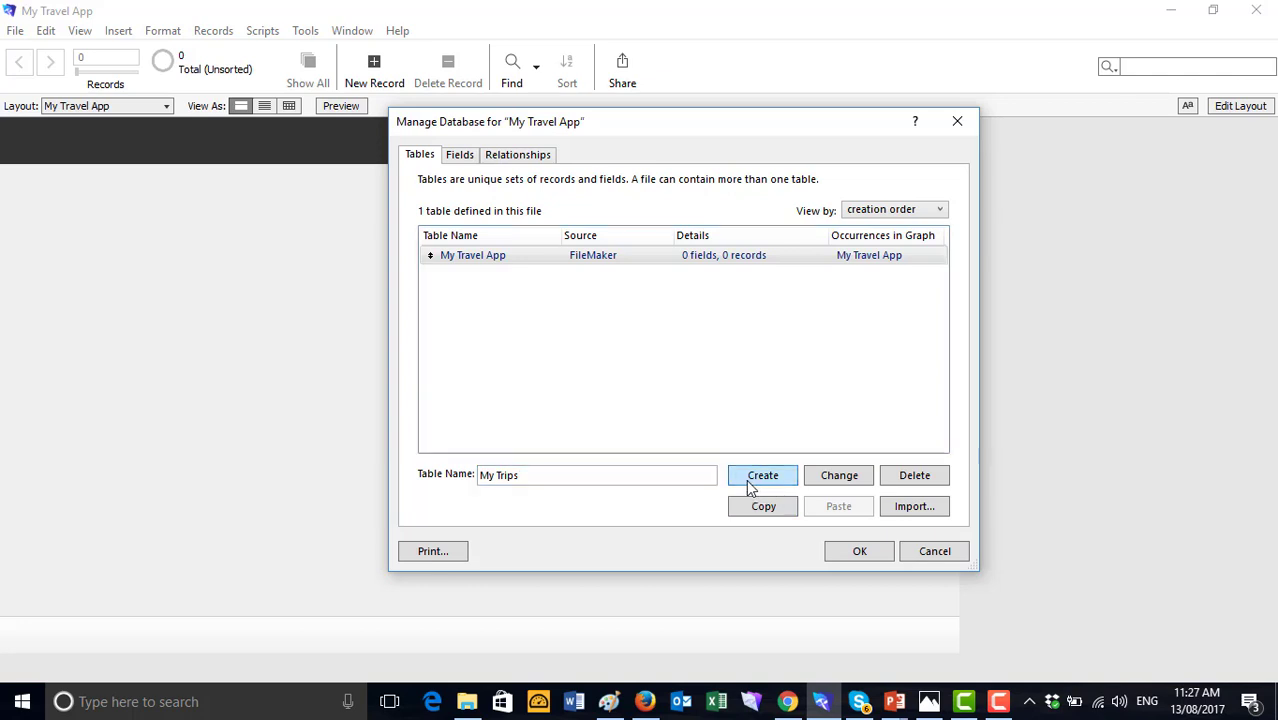
Create the Itinerary and Documents tables
click(596, 479)
key(ctrl+a)
key(BackSpace)
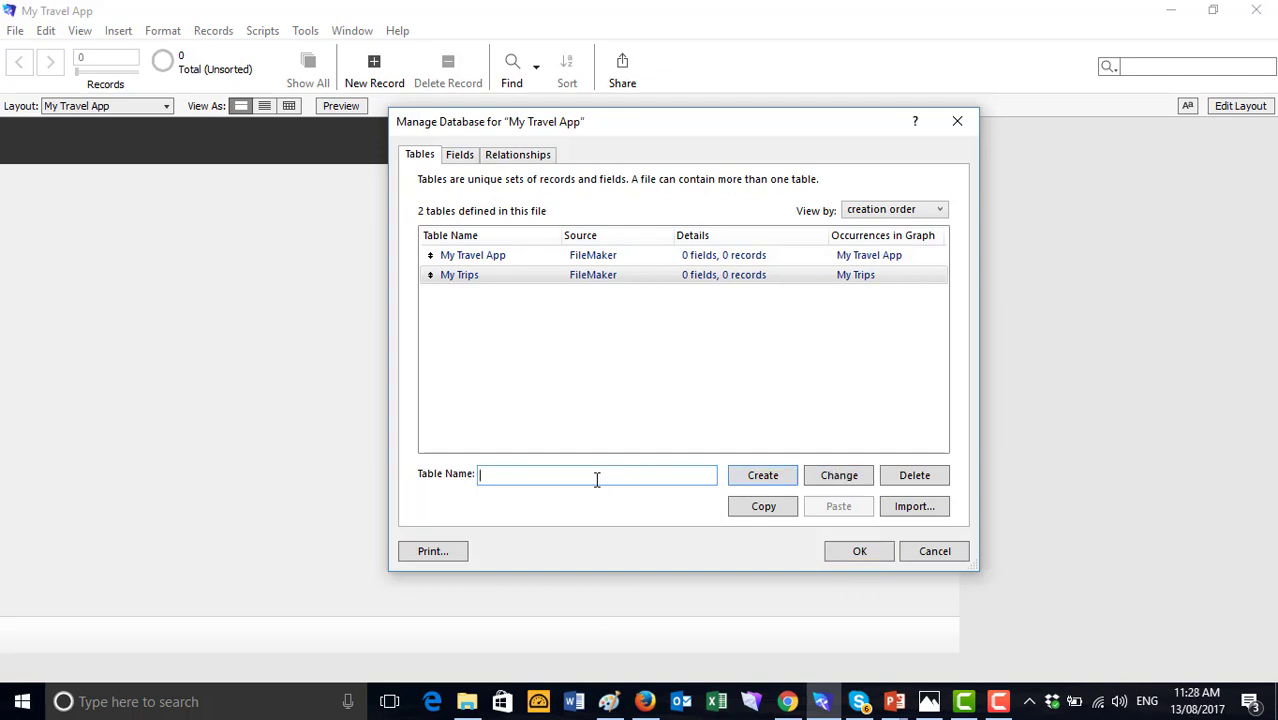
text(Itinerary)
click(765, 478)
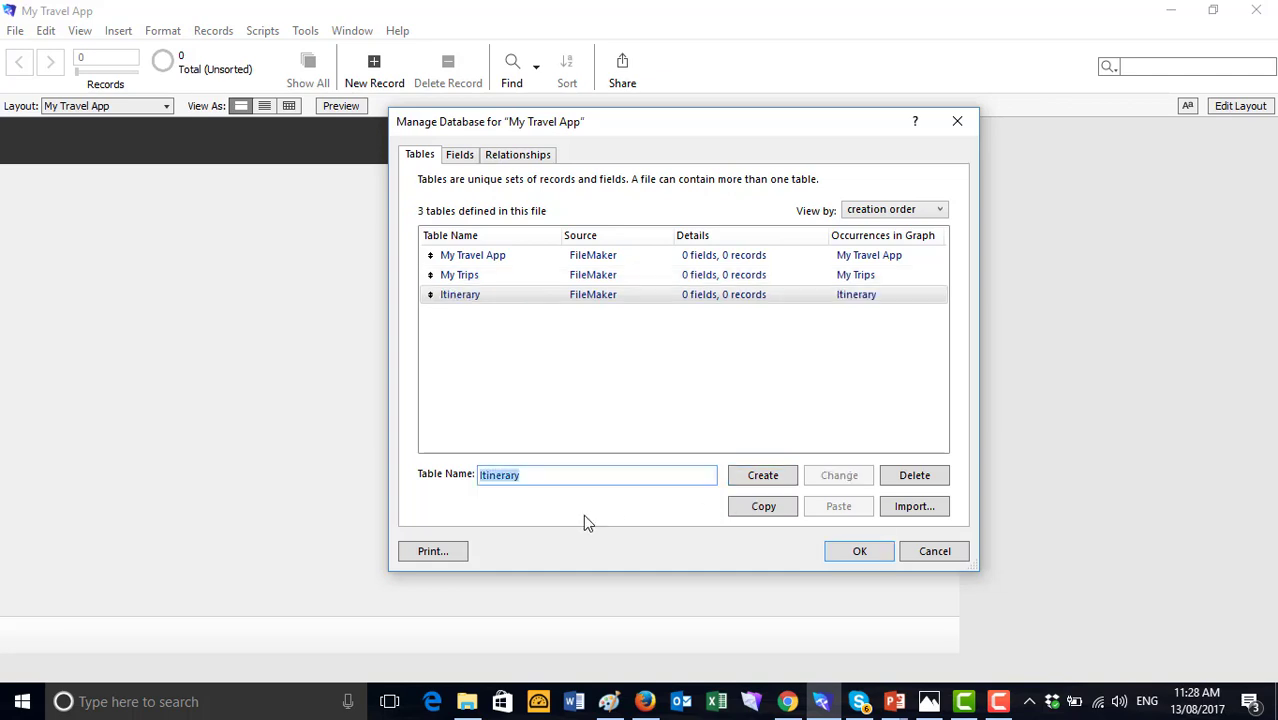
key(BackSpace)
text(Do)
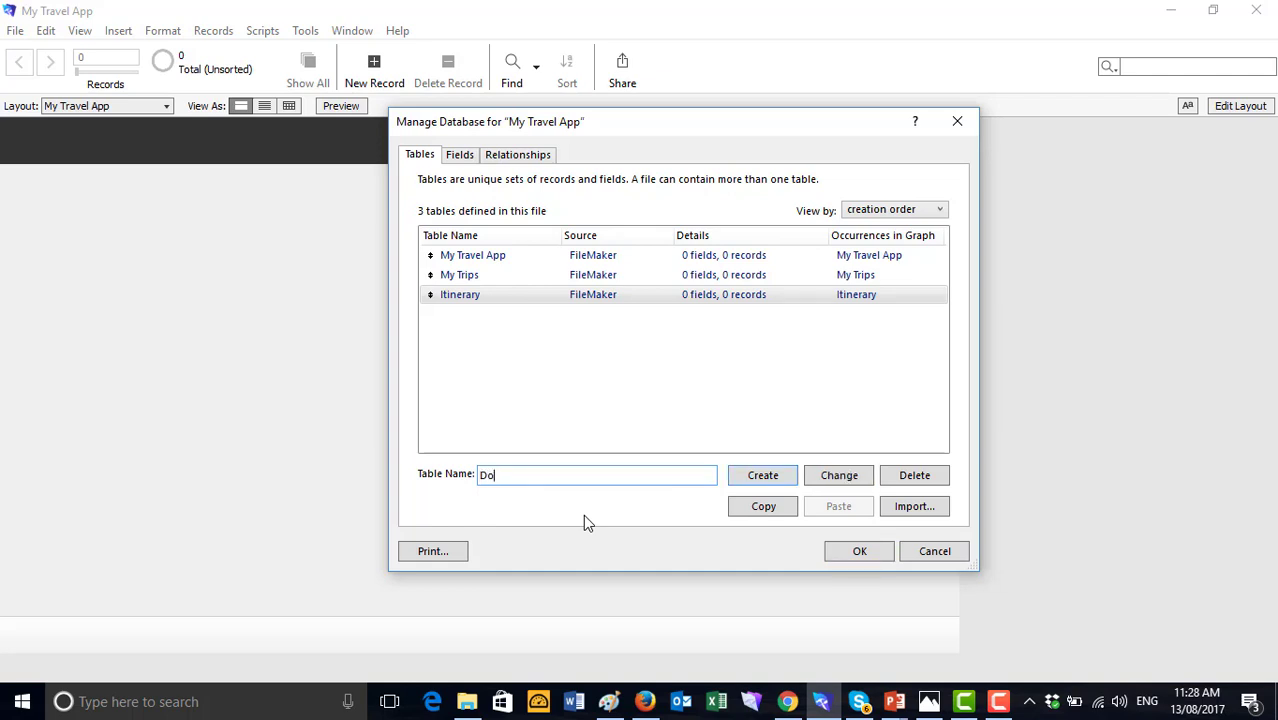
text(cuments)
click(765, 476)
Create the Happy_Snaps_Photo table and view its empty field list
click(567, 478)
key(BackSpace)
key(BackSpace)
key(BackSpace)
key(BackSpace)
key(BackSpace)
key(BackSpace)
key(BackSpace)
key(BackSpace)
key(BackSpace)
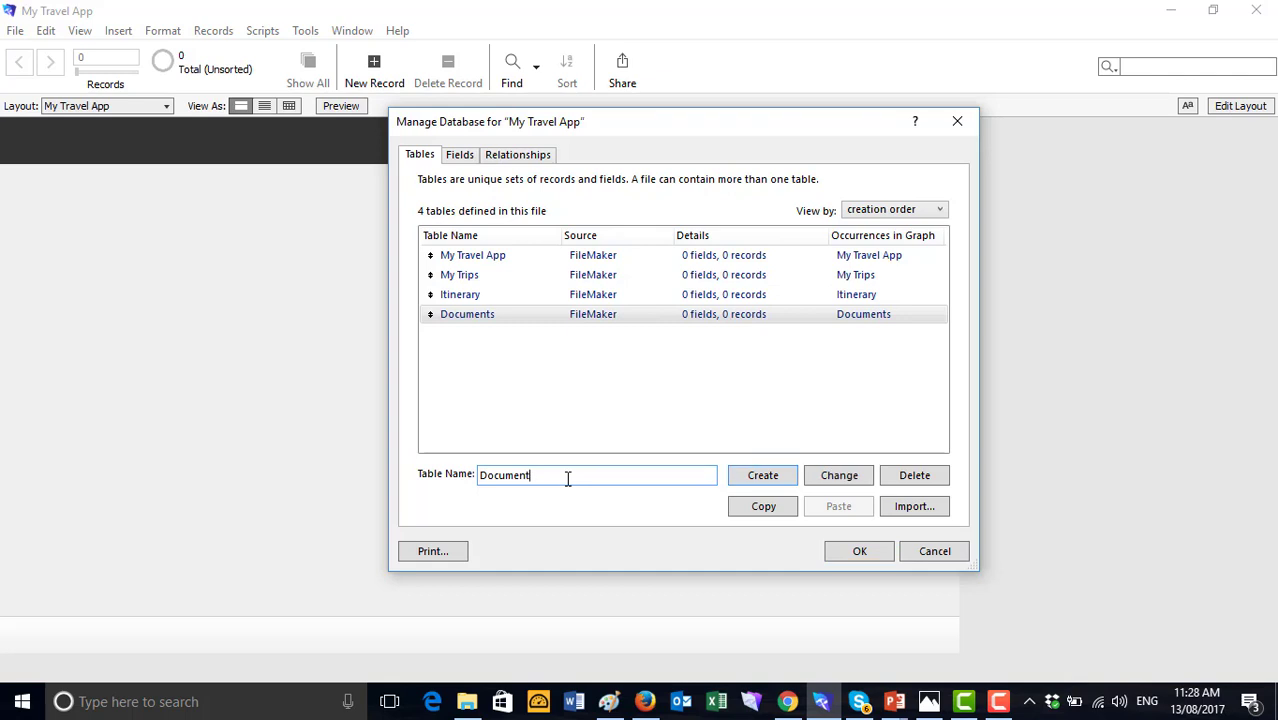
text(Happy_Snaps_Photo)
click(772, 478)
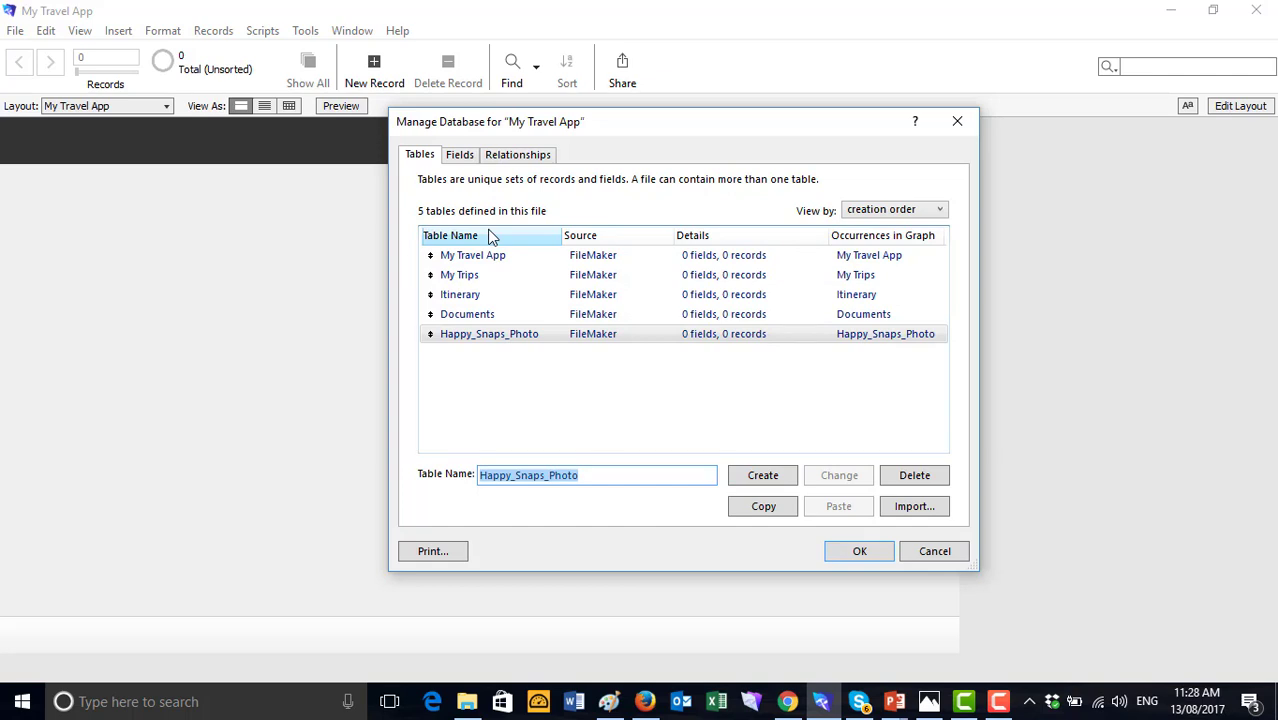
click(459, 157)
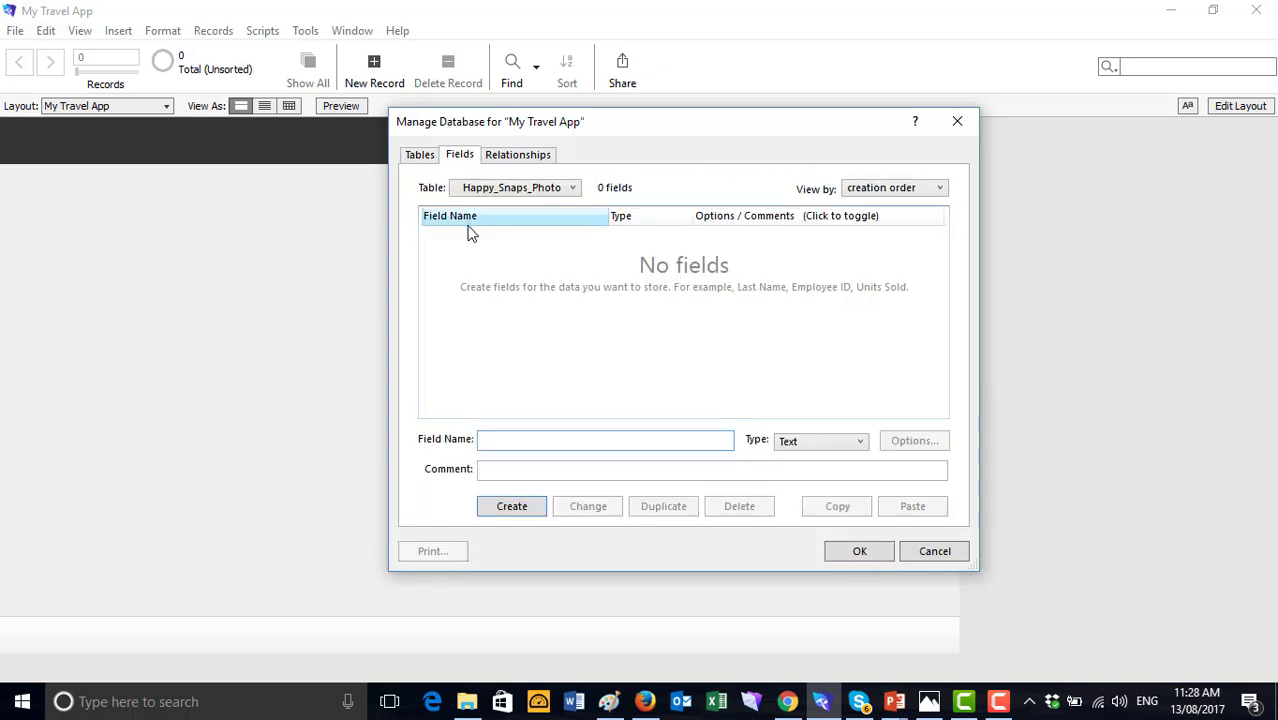
Select the My Trips table and show its fields
click(420, 158)
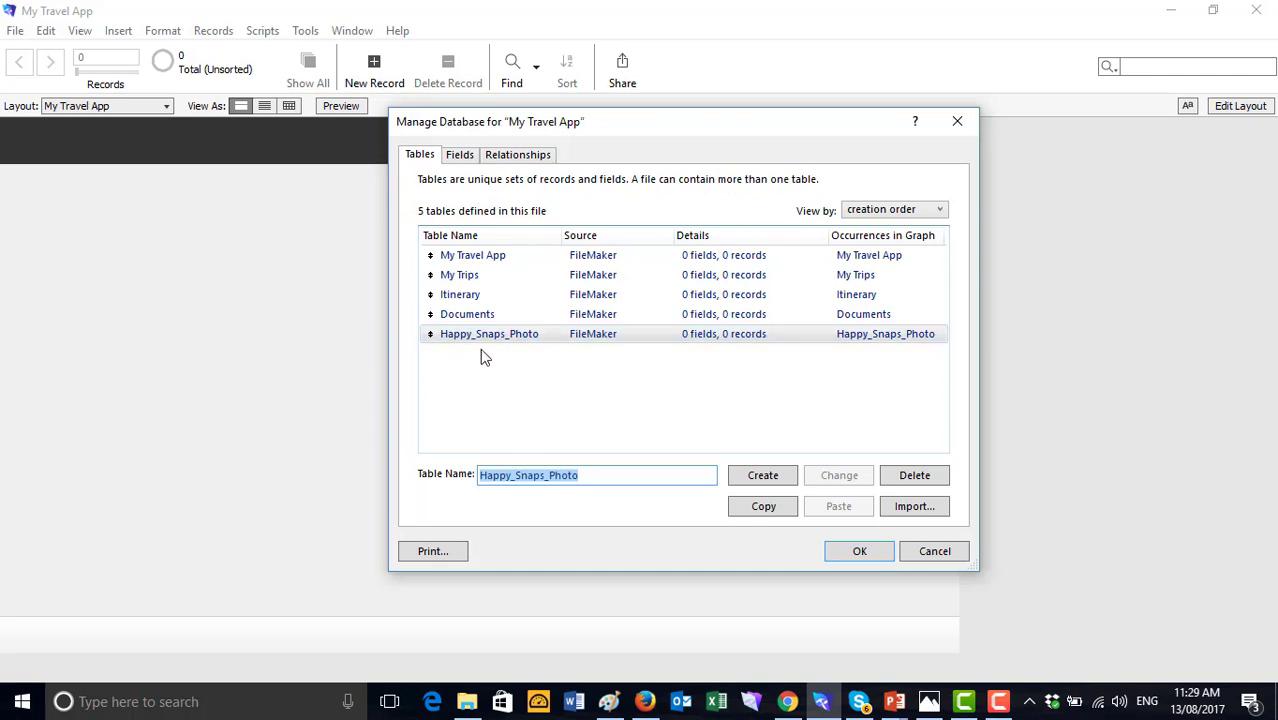
click(462, 158)
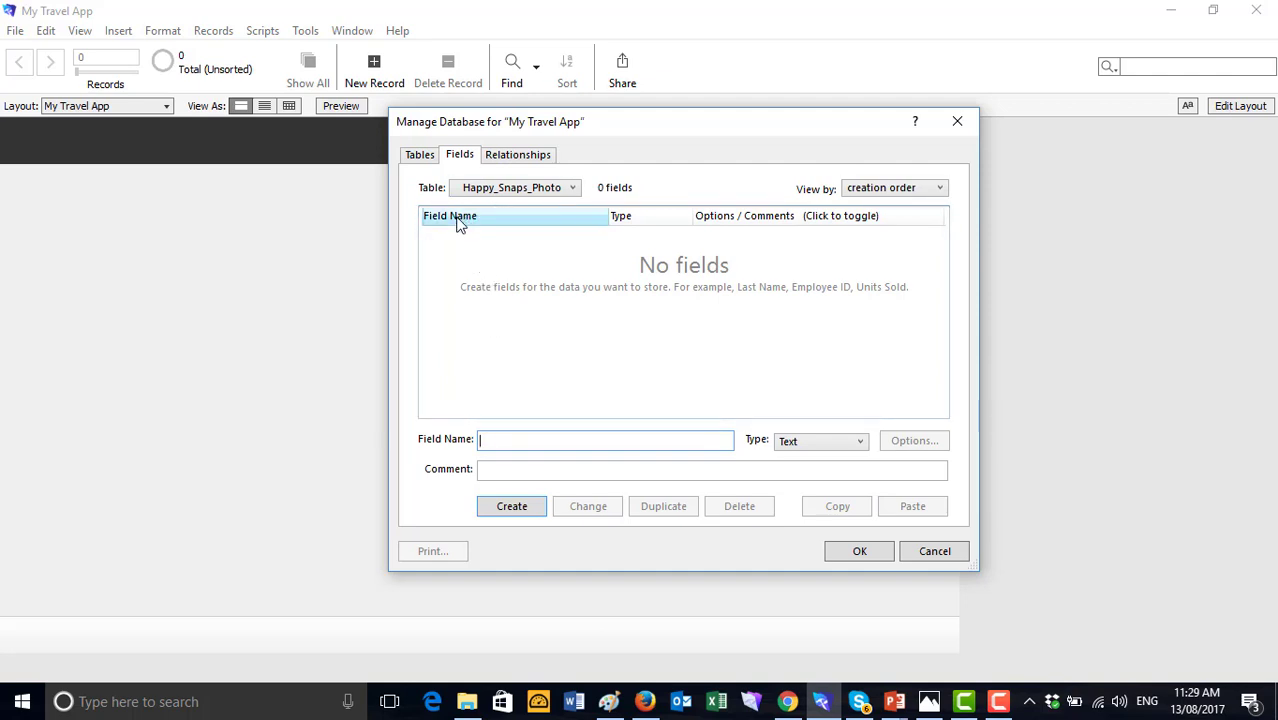
click(430, 158)
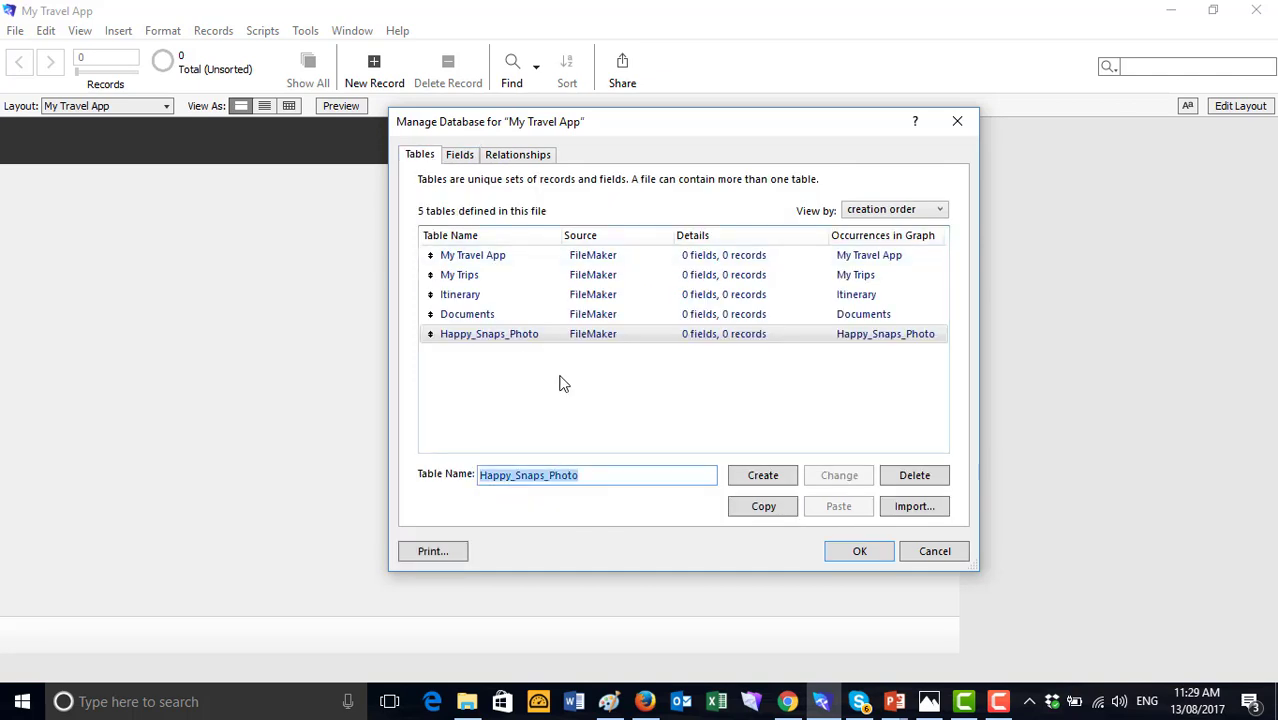
click(514, 279)
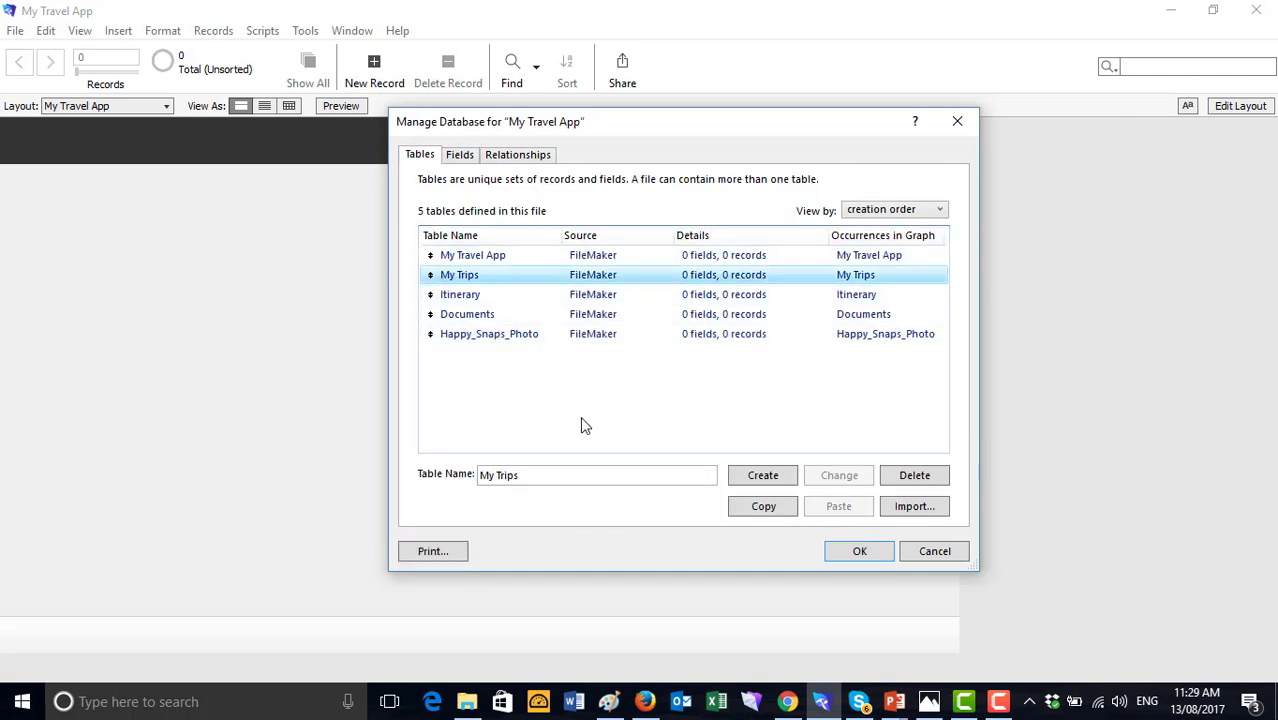
click(462, 157)
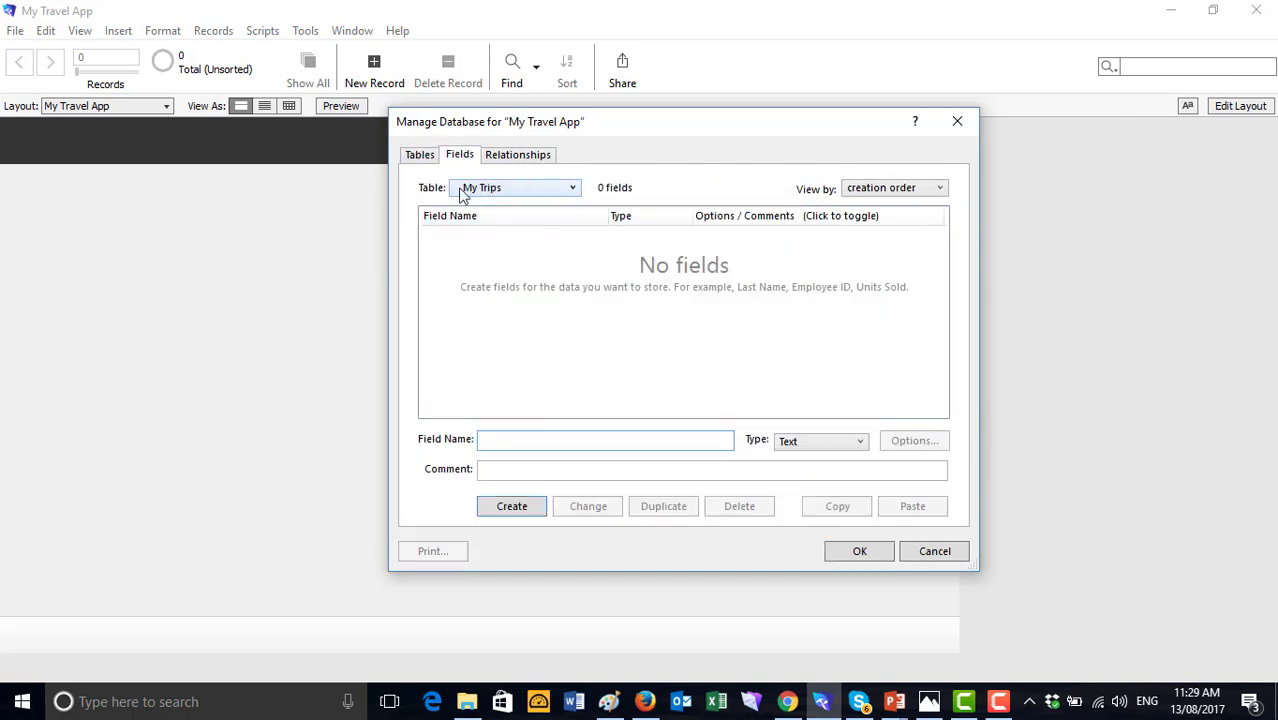
Create ID_My_Trip as a Number field in My Trips
click(673, 449)
text(ID_)
text(My_)
text(Tiop)
key(BackSpace)
key(BackSpace)
key(BackSpace)
text(rip)
click(856, 449)
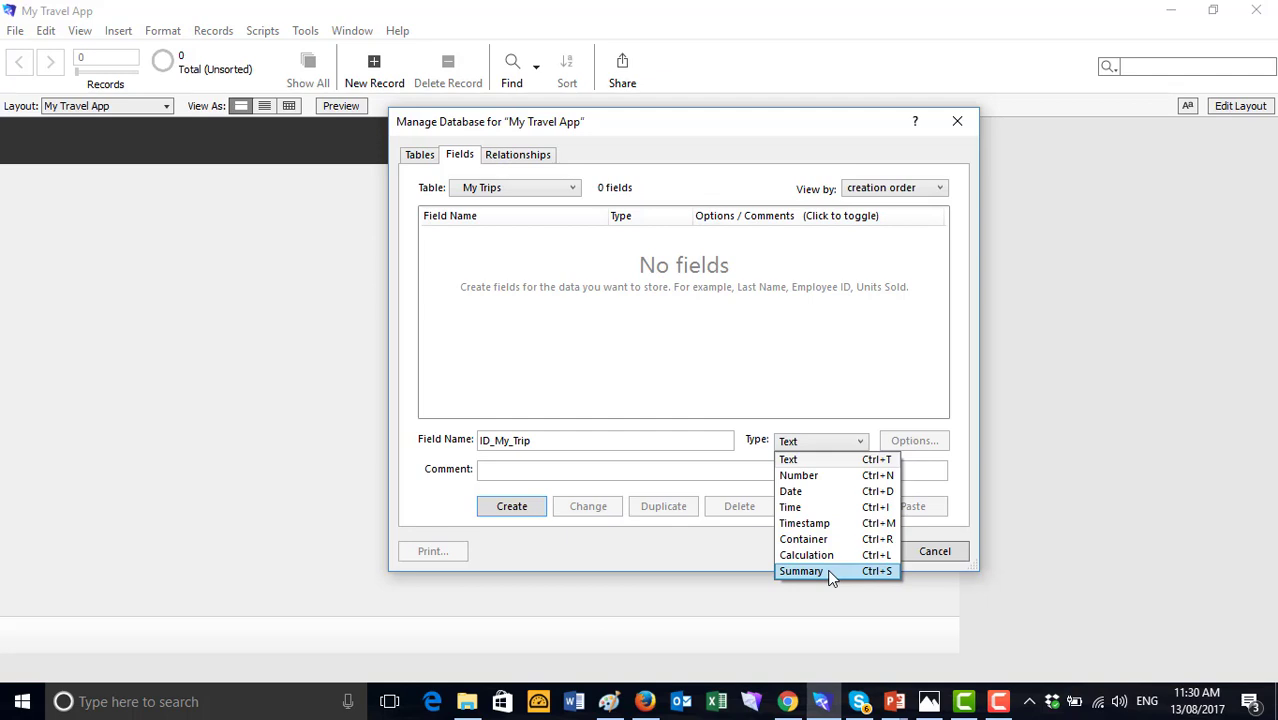
click(812, 475)
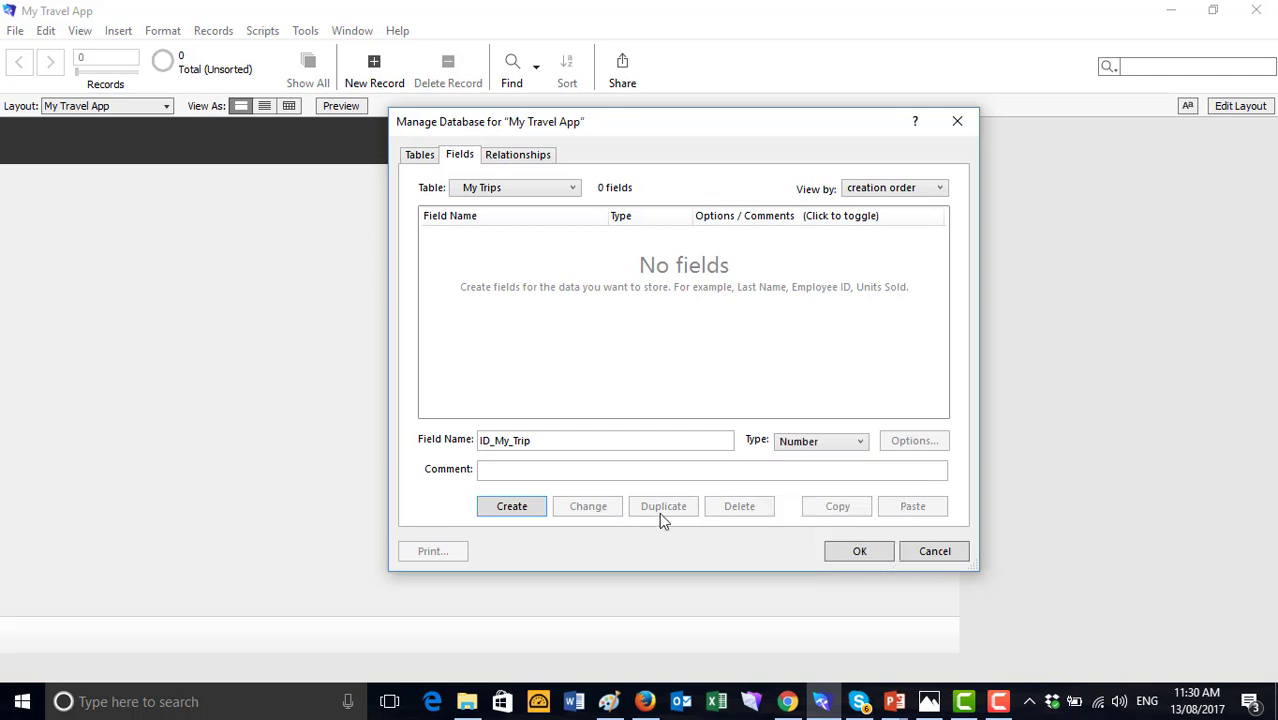
click(536, 506)
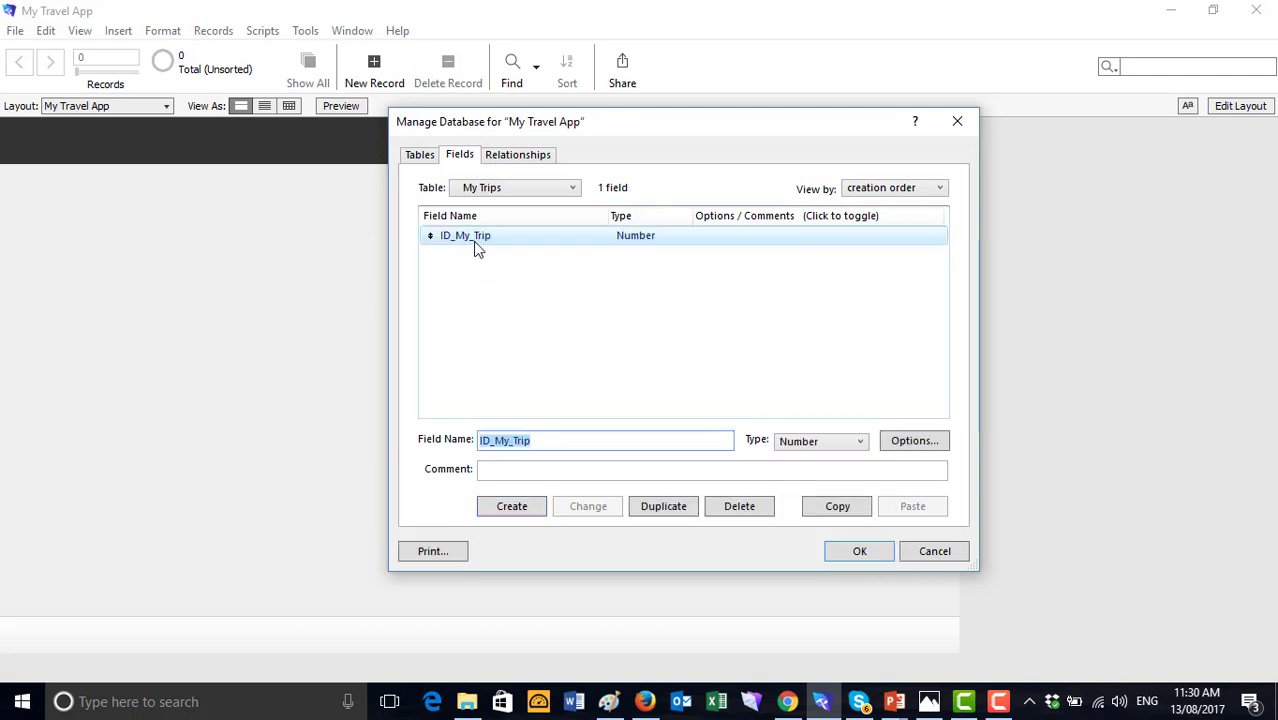
click(908, 447)
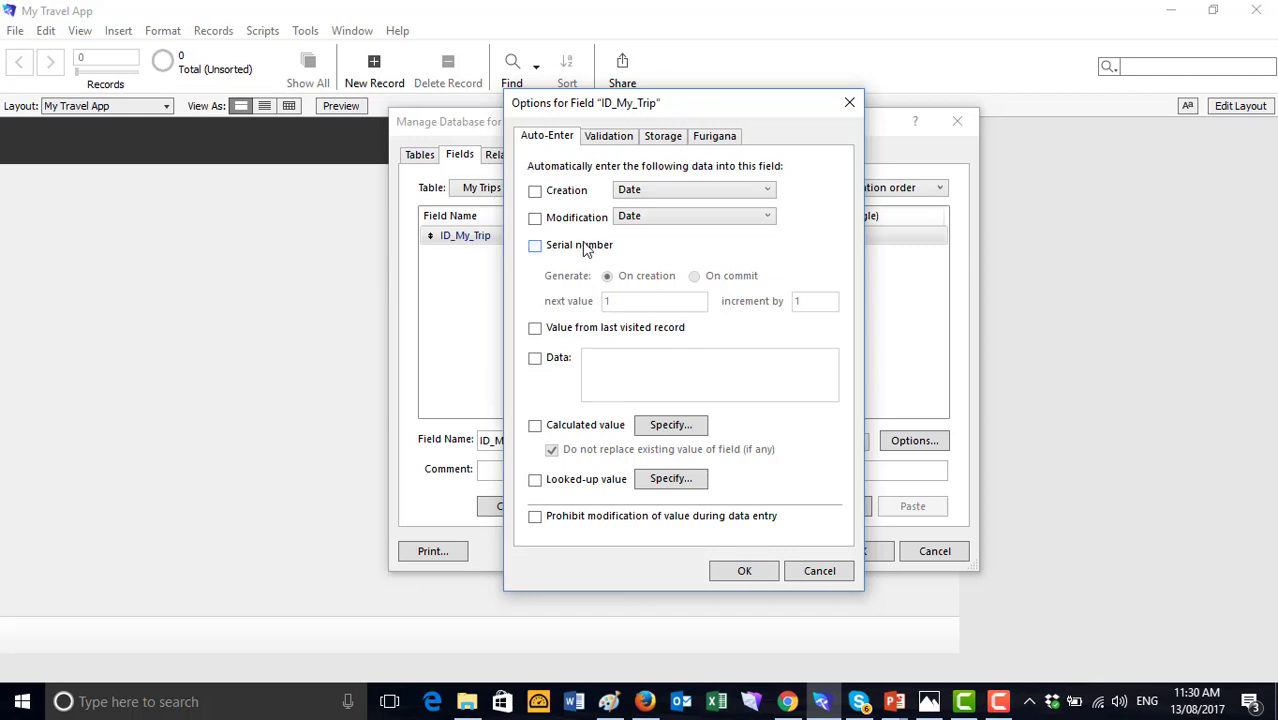
Make ID_My_Trip auto-enter a serial number on creation, starting at 1, incrementing by 1
click(535, 246)
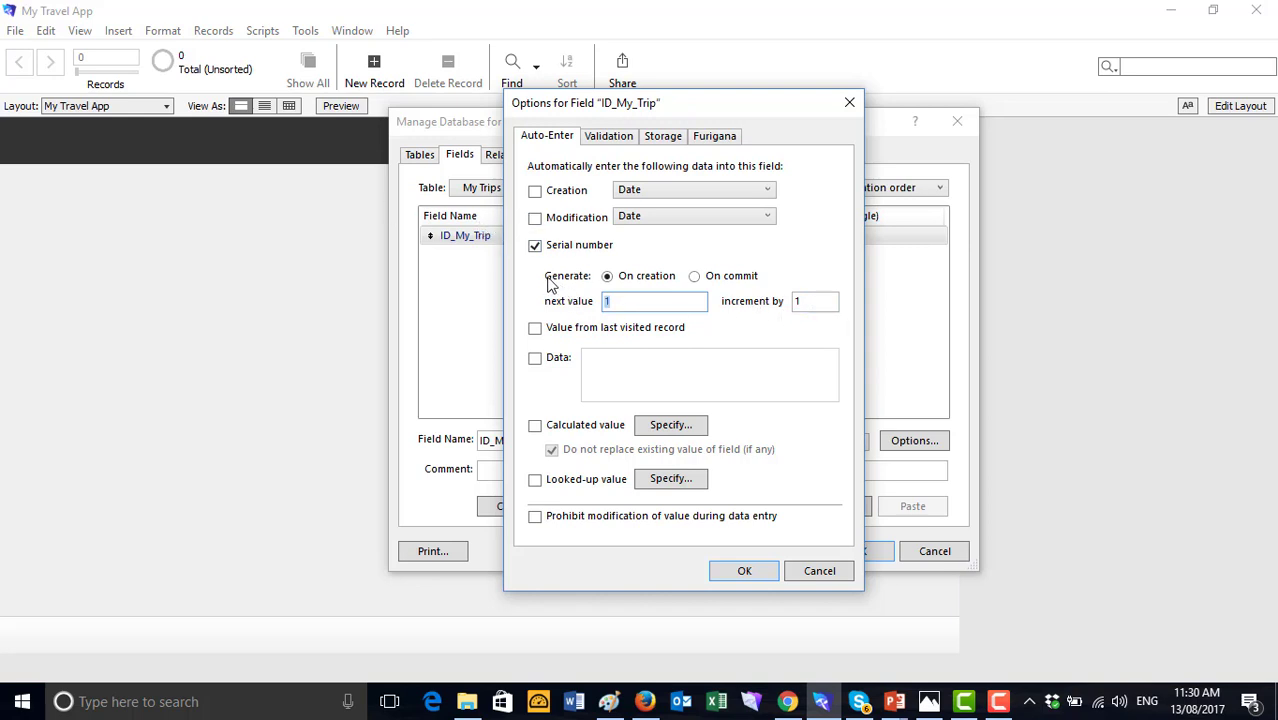
click(535, 190)
click(757, 190)
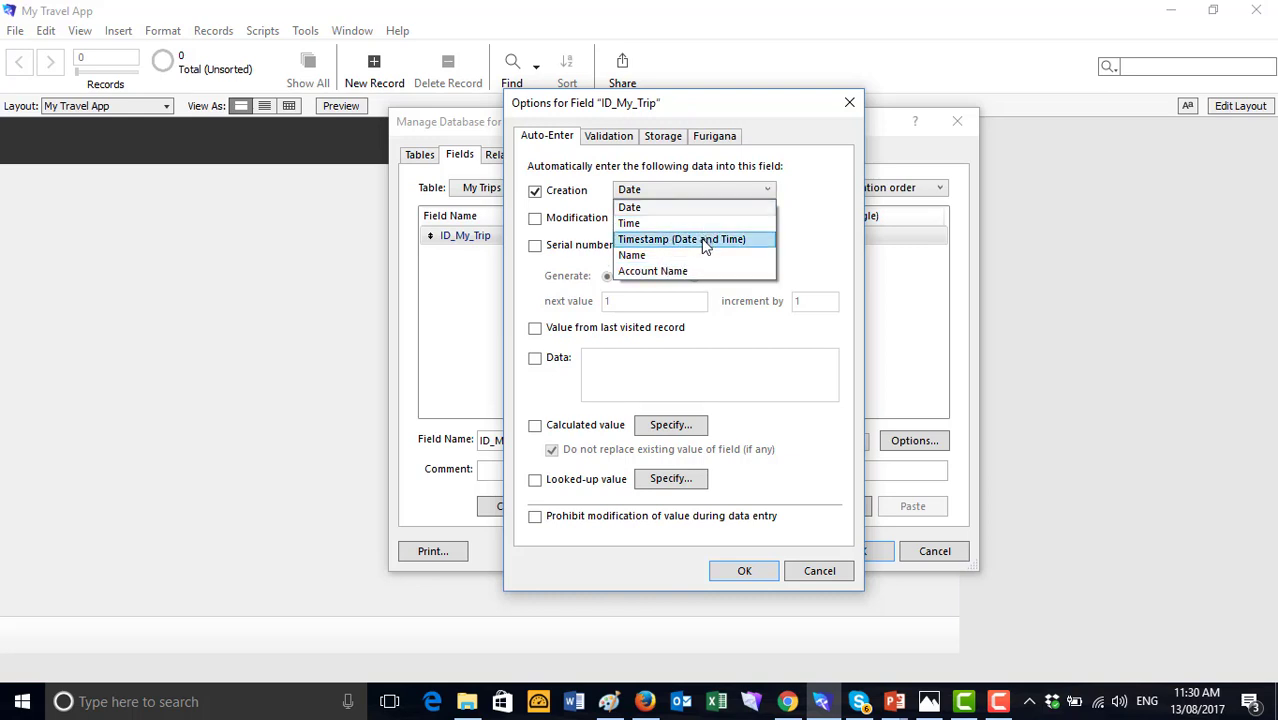
click(541, 200)
click(535, 218)
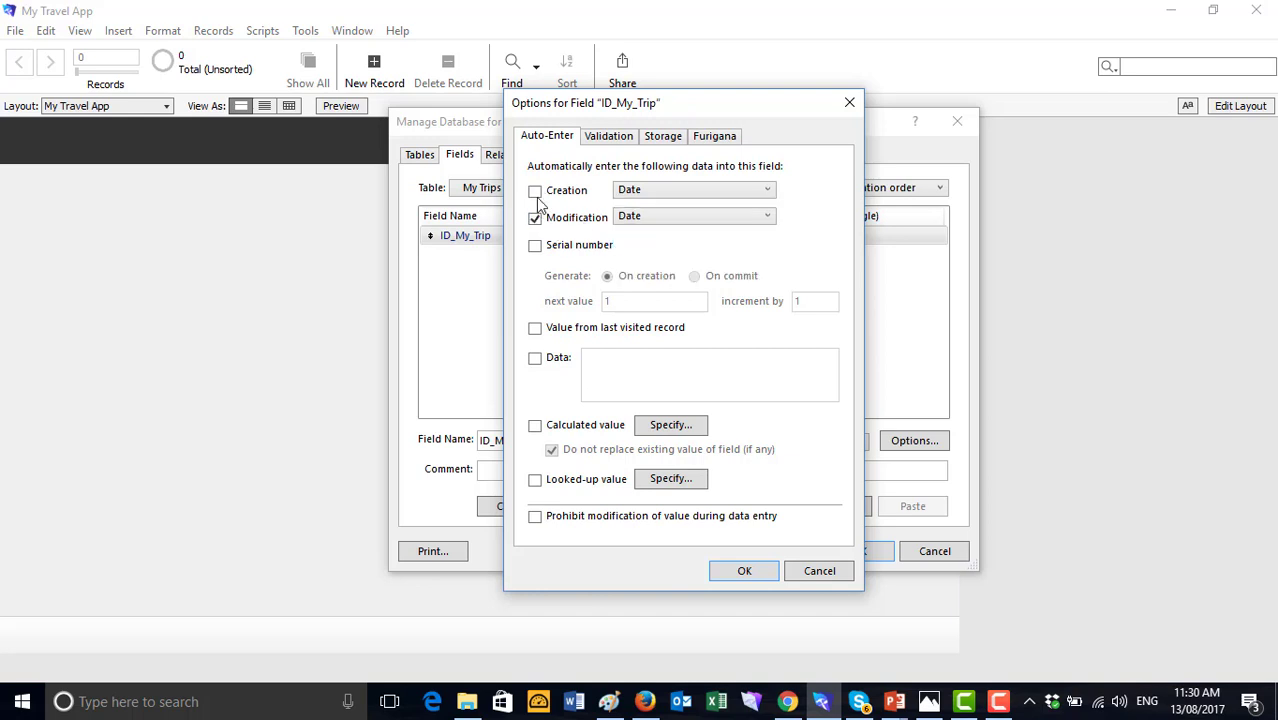
click(535, 245)
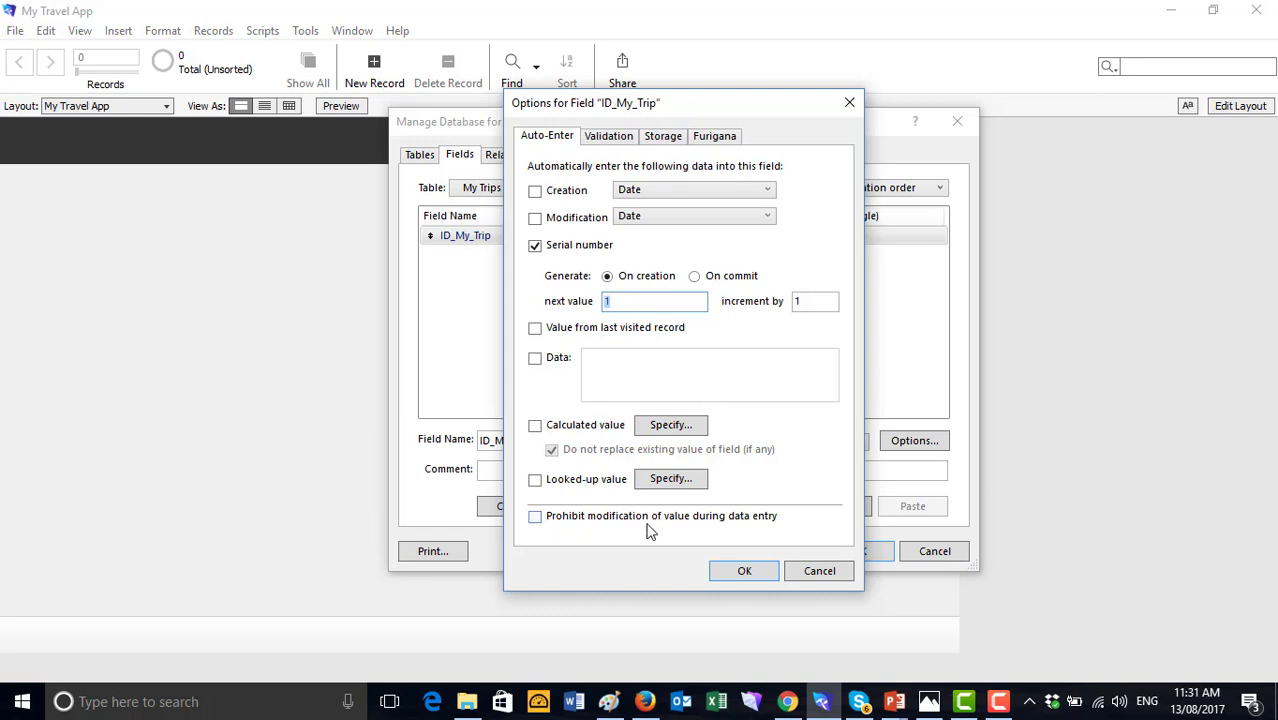
click(744, 575)
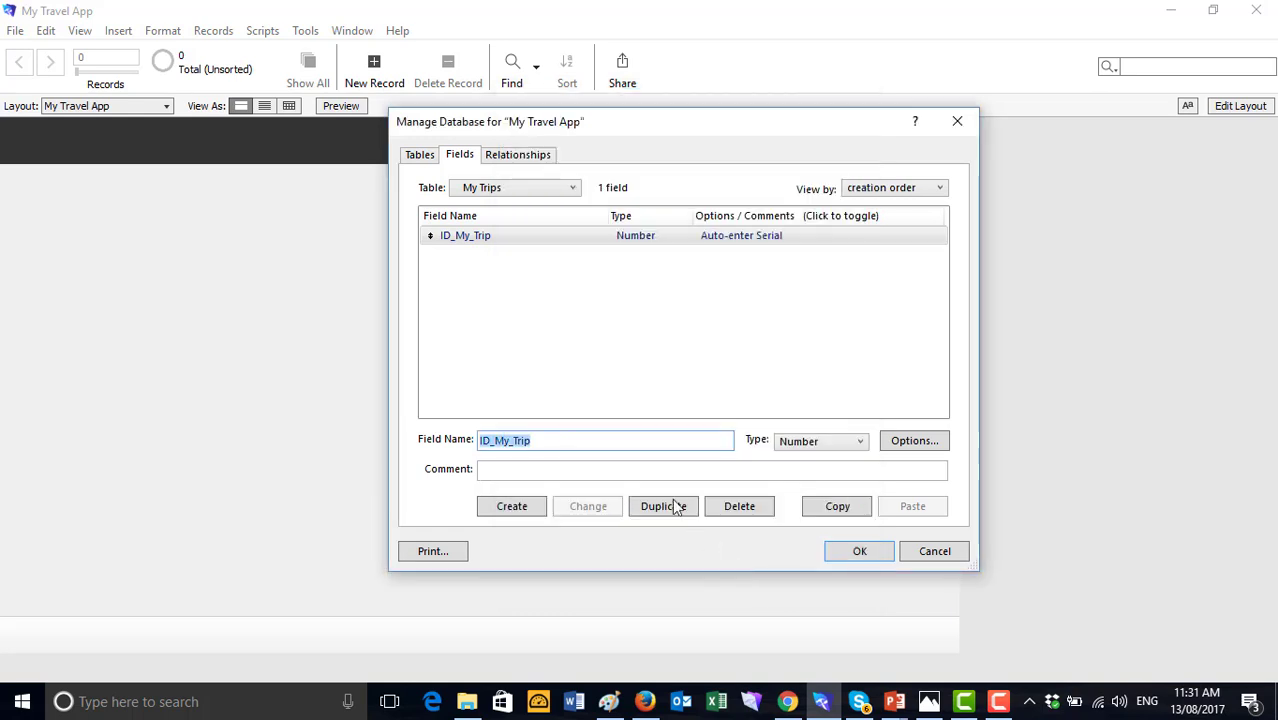
Add Trip Name as a Text field
click(519, 397)
text(Trip Name)
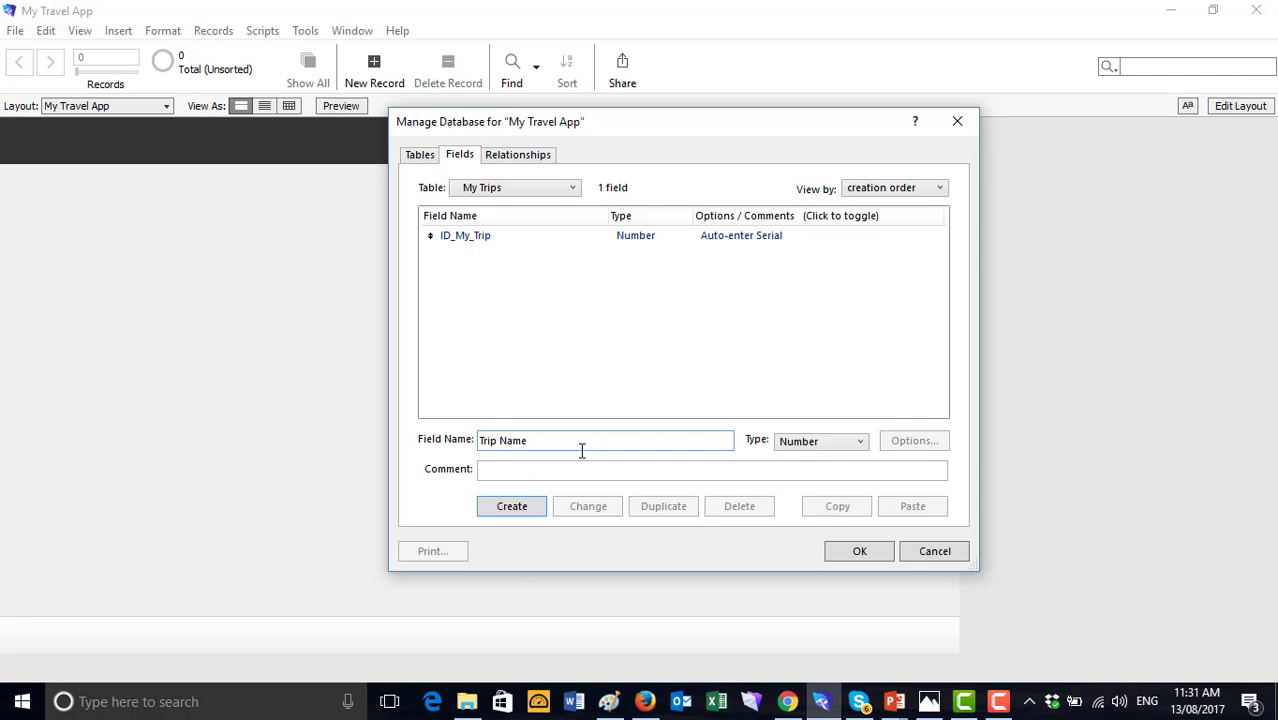
click(852, 441)
click(820, 459)
click(522, 505)
Add Trip_Start_Date as a Date field
click(548, 441)
key(BackSpace)
key(BackSpace)
key(BackSpace)
key(BackSpace)
key(BackSpace)
key(BackSpace)
key(BackSpace)
key(BackSpace)
key(BackSpace)
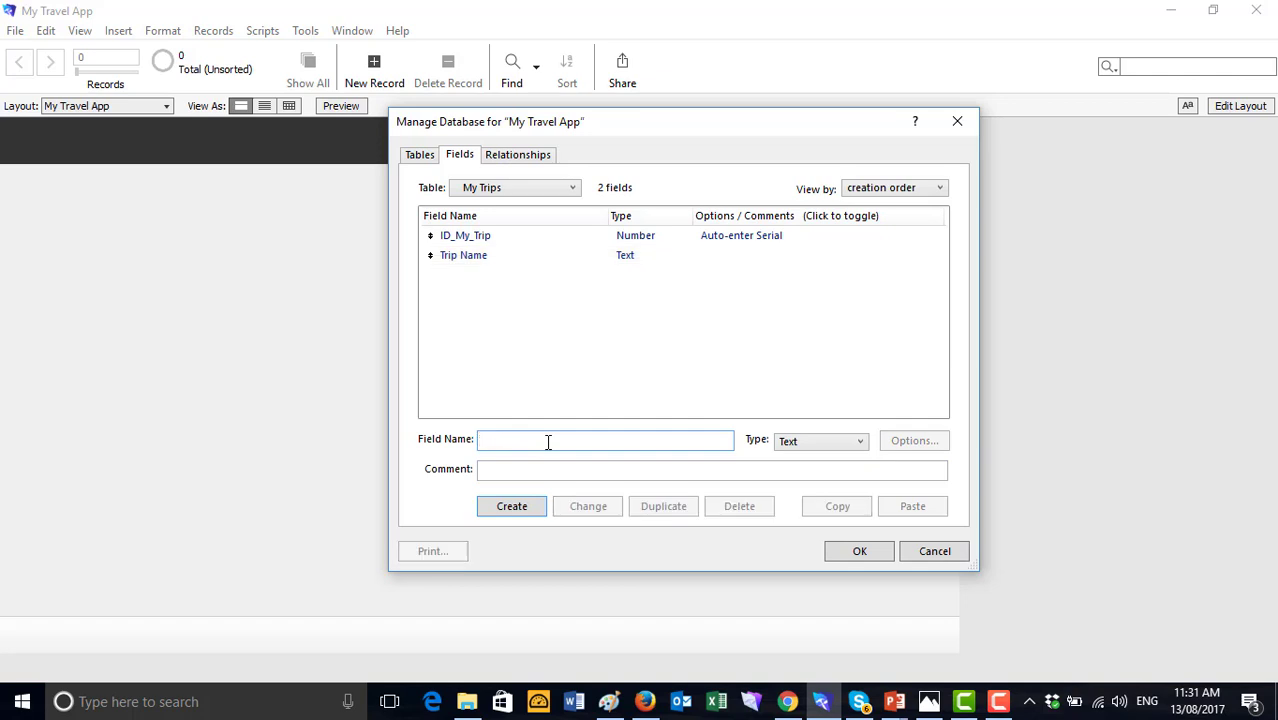
text(Trip_Start_Date)
click(850, 443)
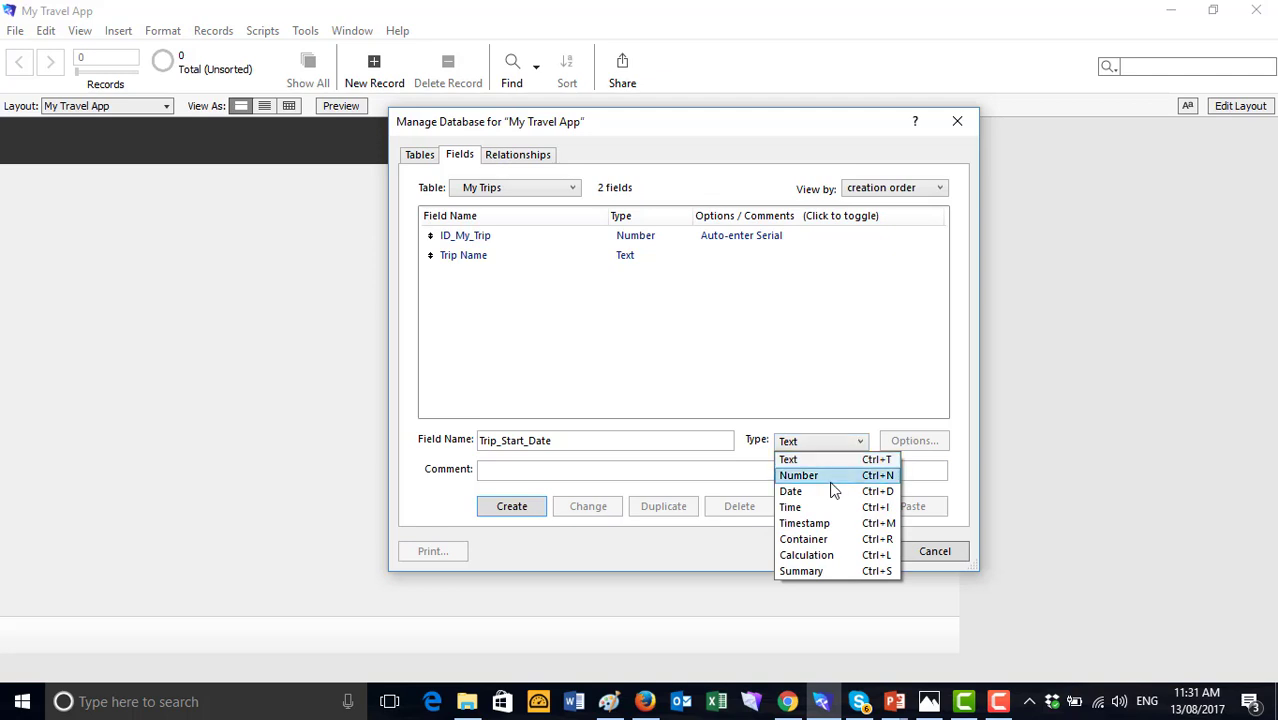
click(833, 490)
click(512, 506)
Add Trip_End_Date as a Date field
click(563, 446)
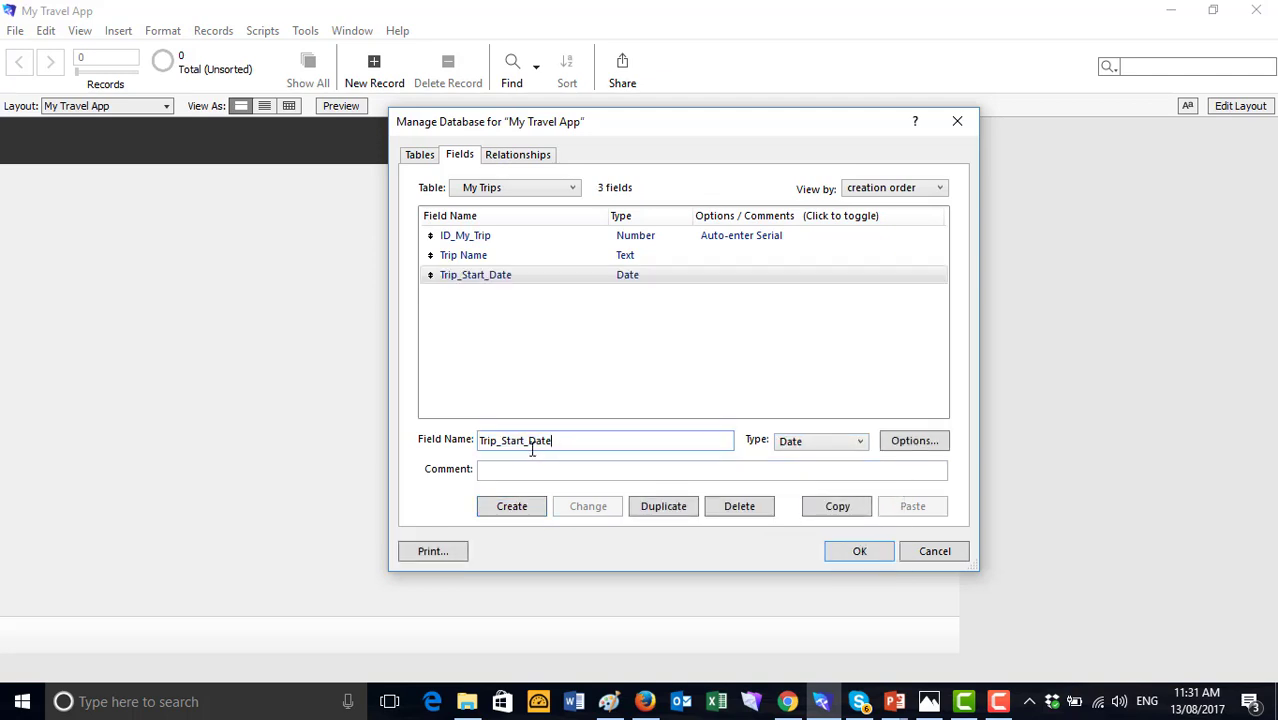
click(526, 442)
key(BackSpace)
key(BackSpace)
key(BackSpace)
key(BackSpace)
key(BackSpace)
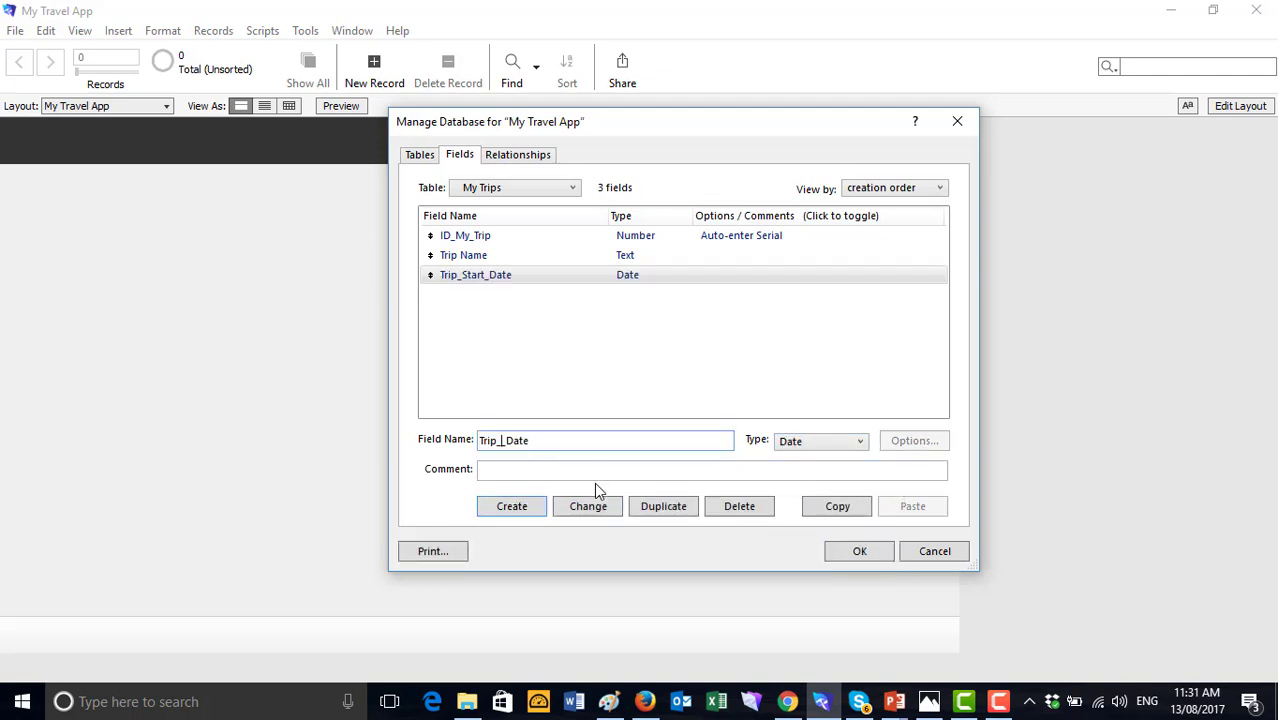
text(End)
click(510, 506)
Enter Year as the next field name and pick its type
click(566, 447)
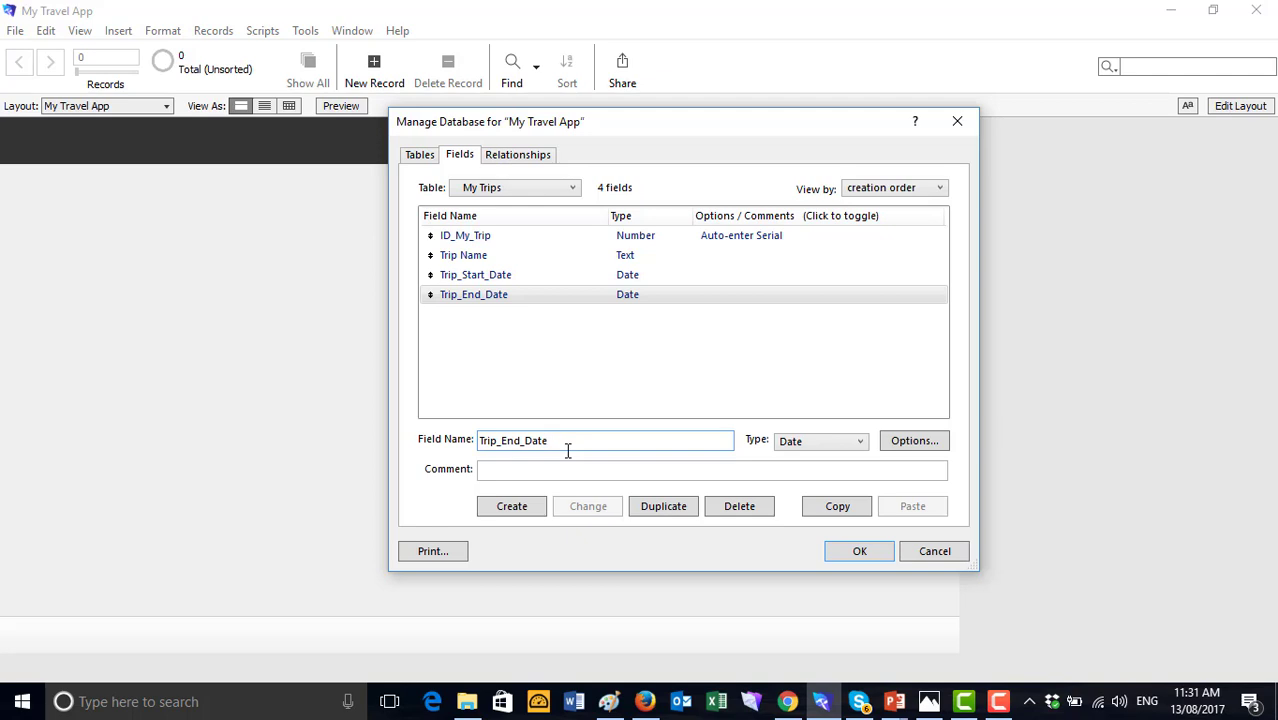
key(BackSpace)
key(BackSpace)
key(BackSpace)
key(BackSpace)
key(BackSpace)
key(BackSpace)
key(BackSpace)
key(BackSpace)
key(BackSpace)
key(BackSpace)
key(BackSpace)
key(BackSpace)
key(BackSpace)
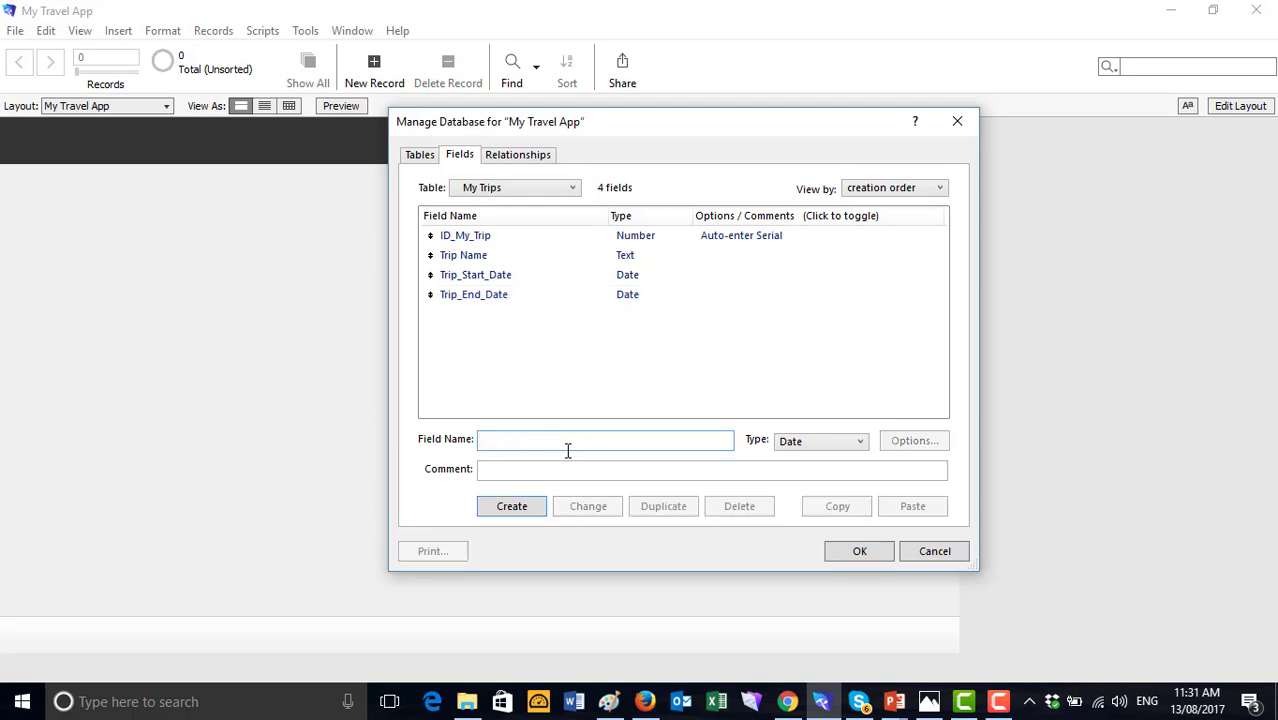
text(Year)
click(860, 441)
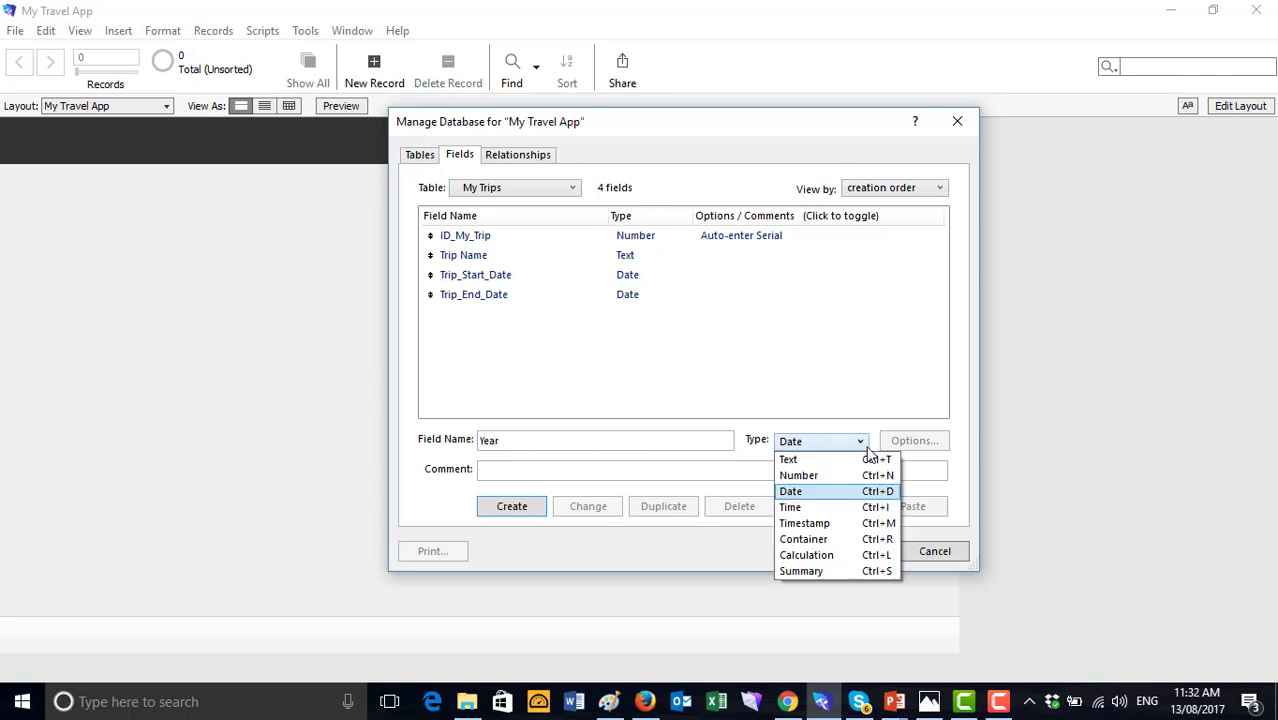
Create Year as a calculation field with the formula Year ( Trip_Start_Date )
click(833, 555)
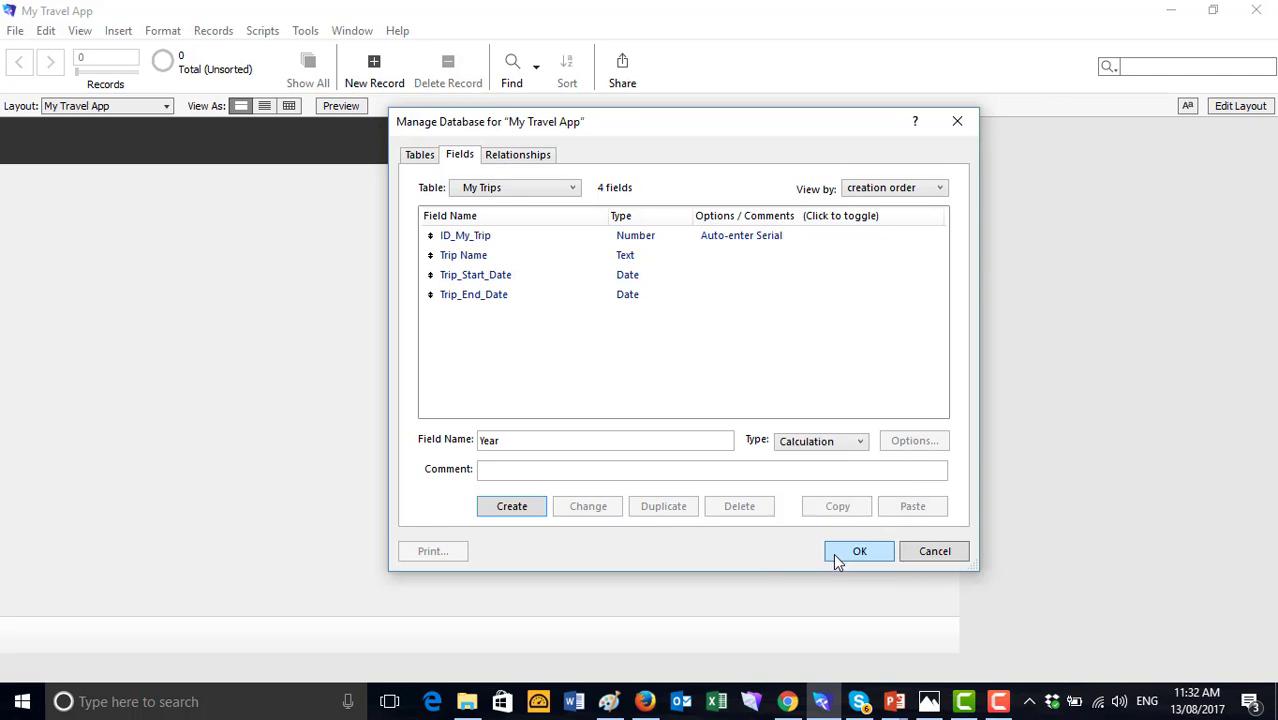
click(511, 507)
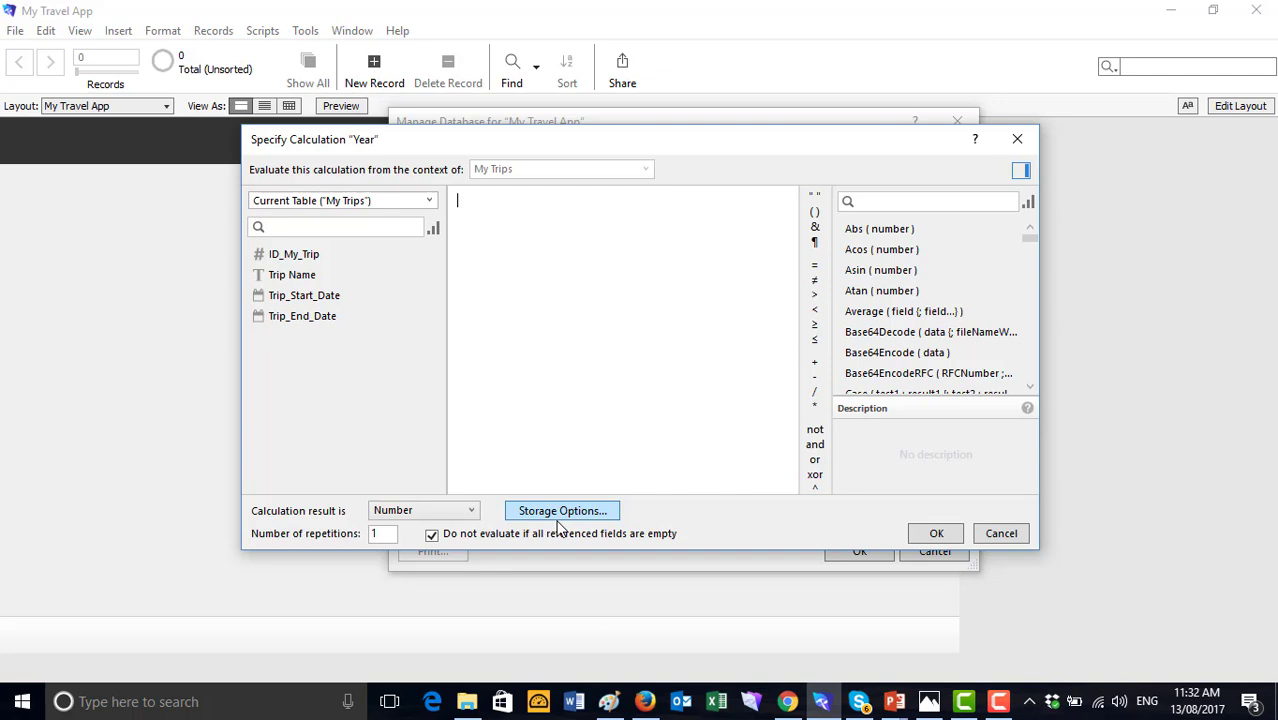
text(Ye)
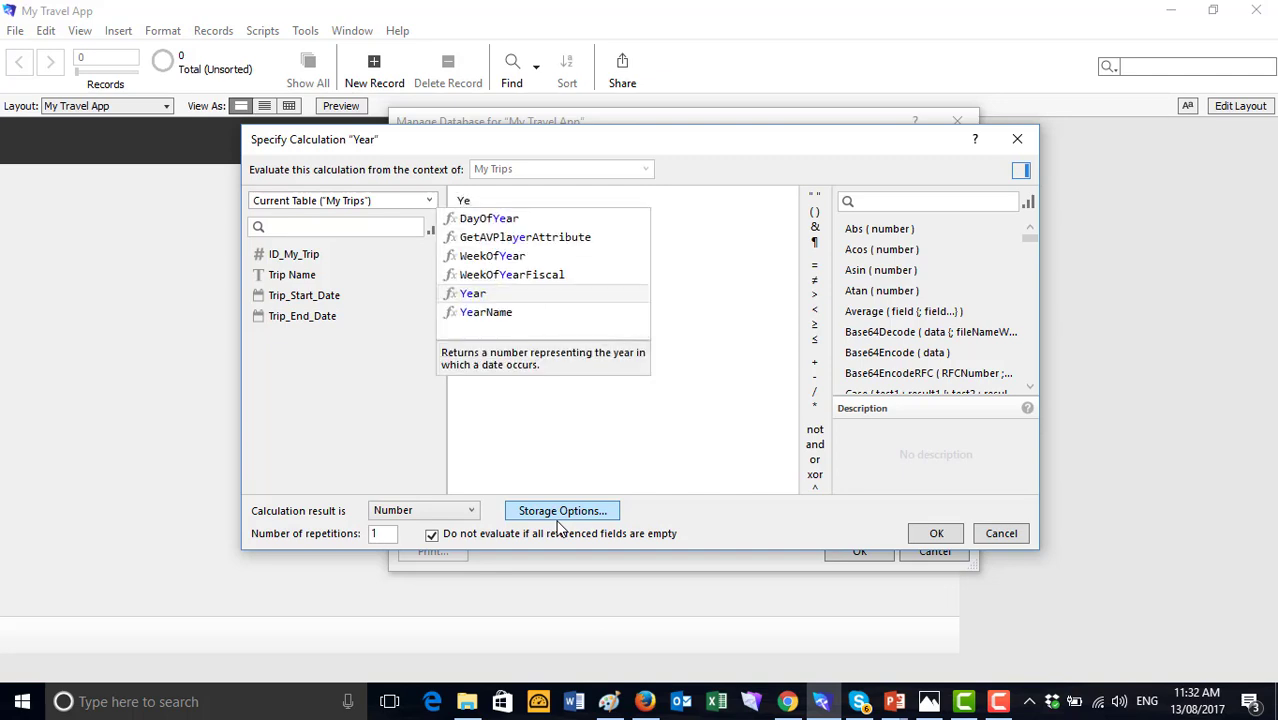
text(ar)
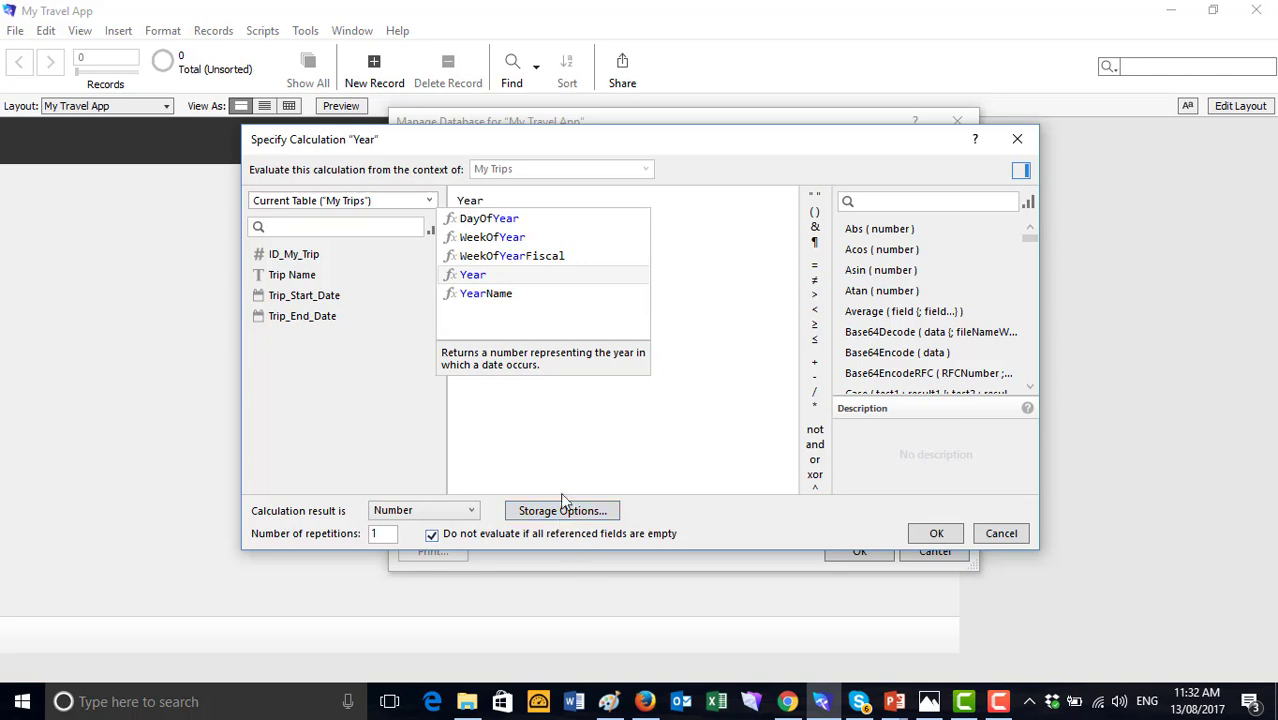
click(479, 280)
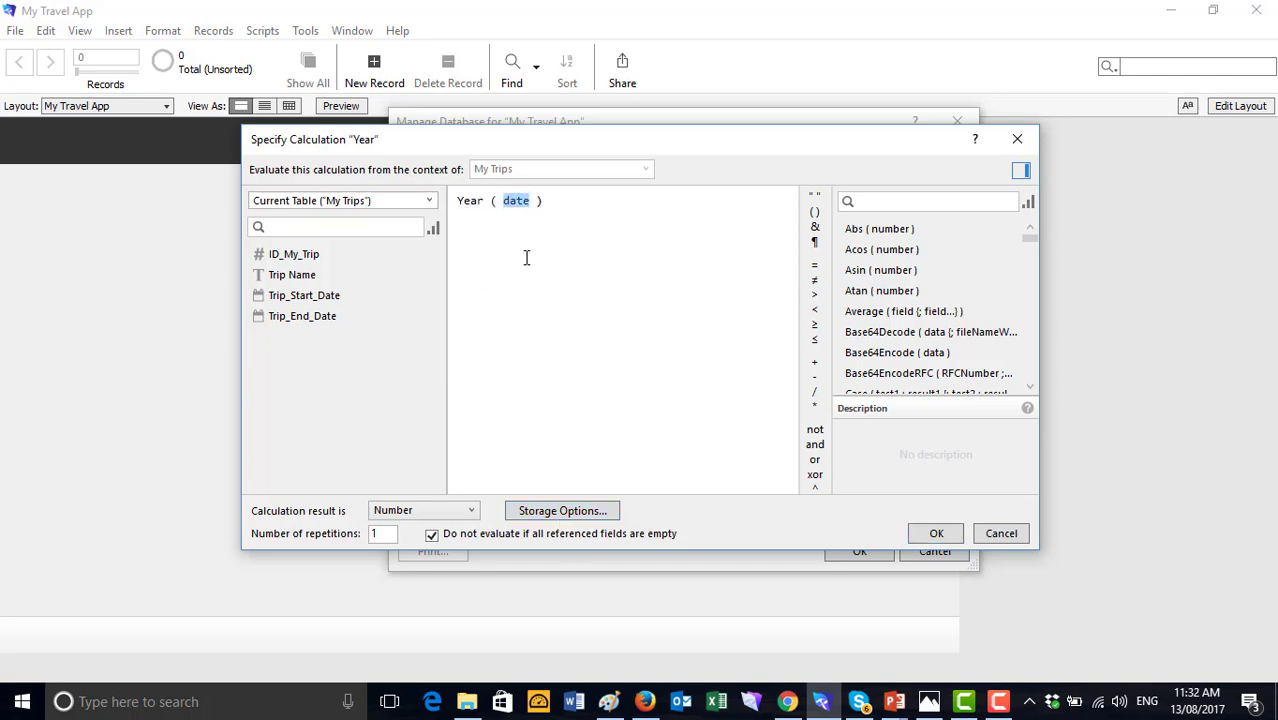
double_click(330, 297)
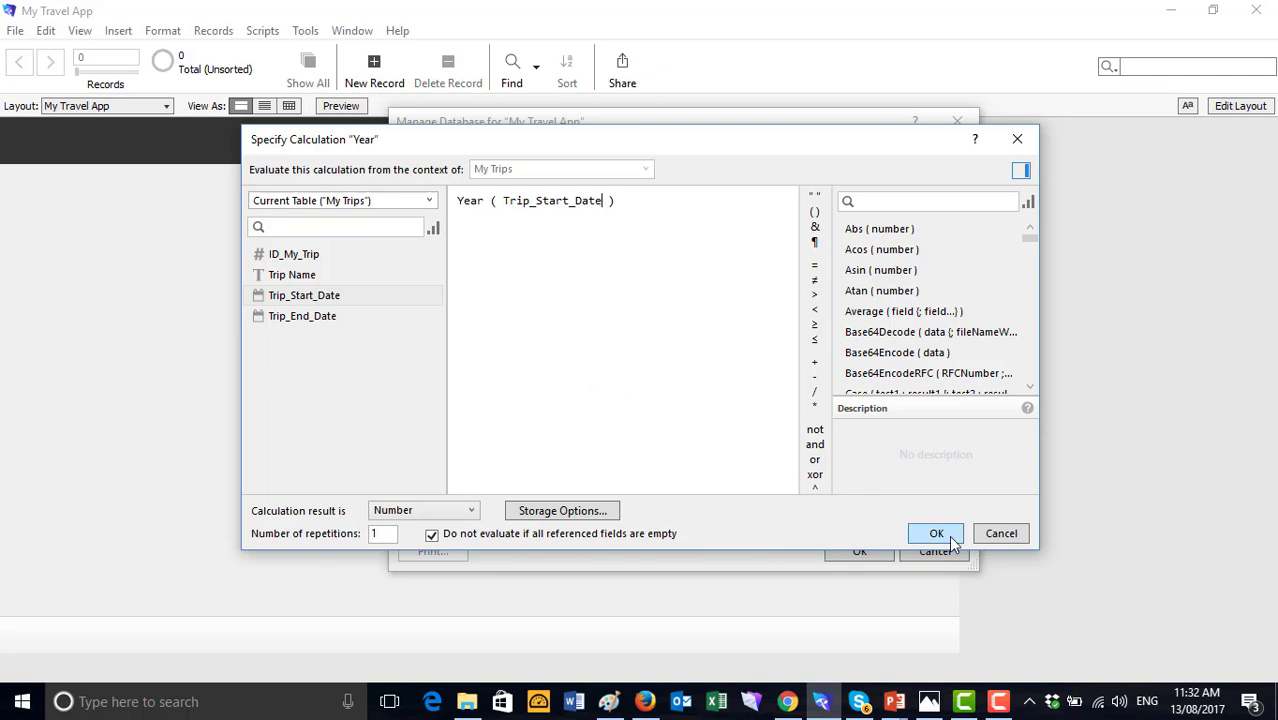
click(934, 532)
Create the Month calculation field with the formula Month ( Trip_Start_Date )
click(564, 401)
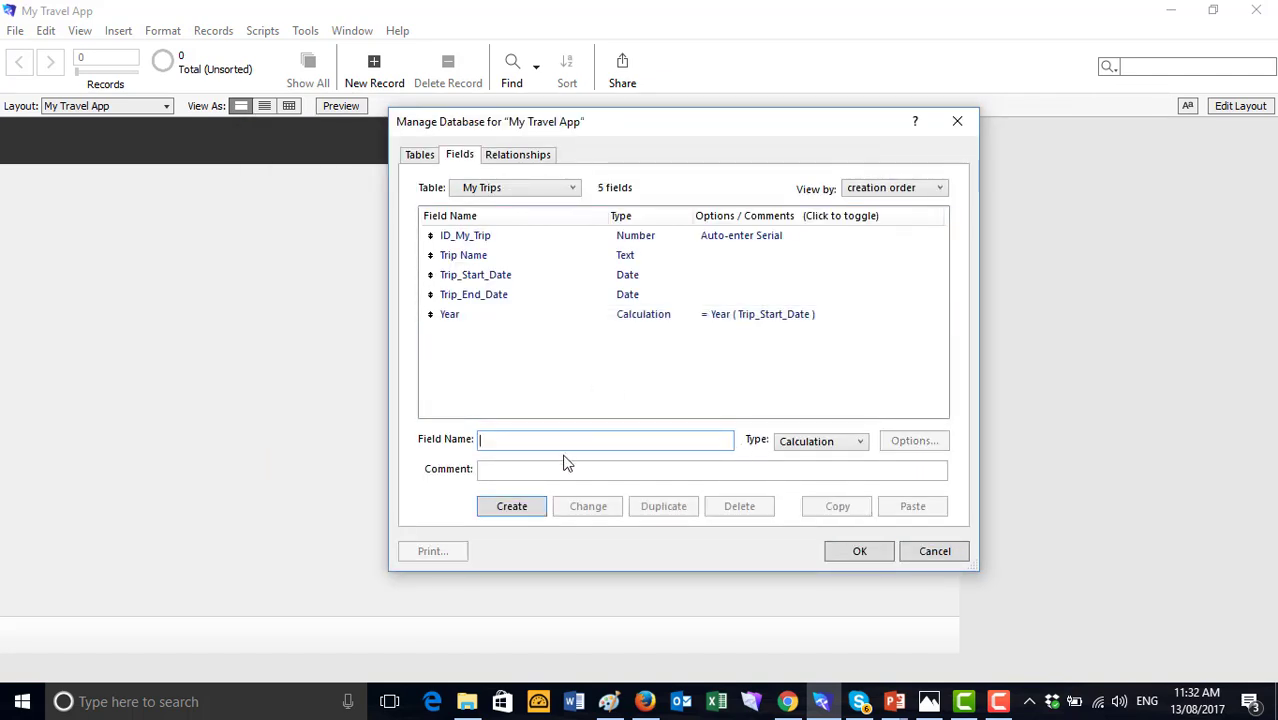
text(Month)
click(508, 508)
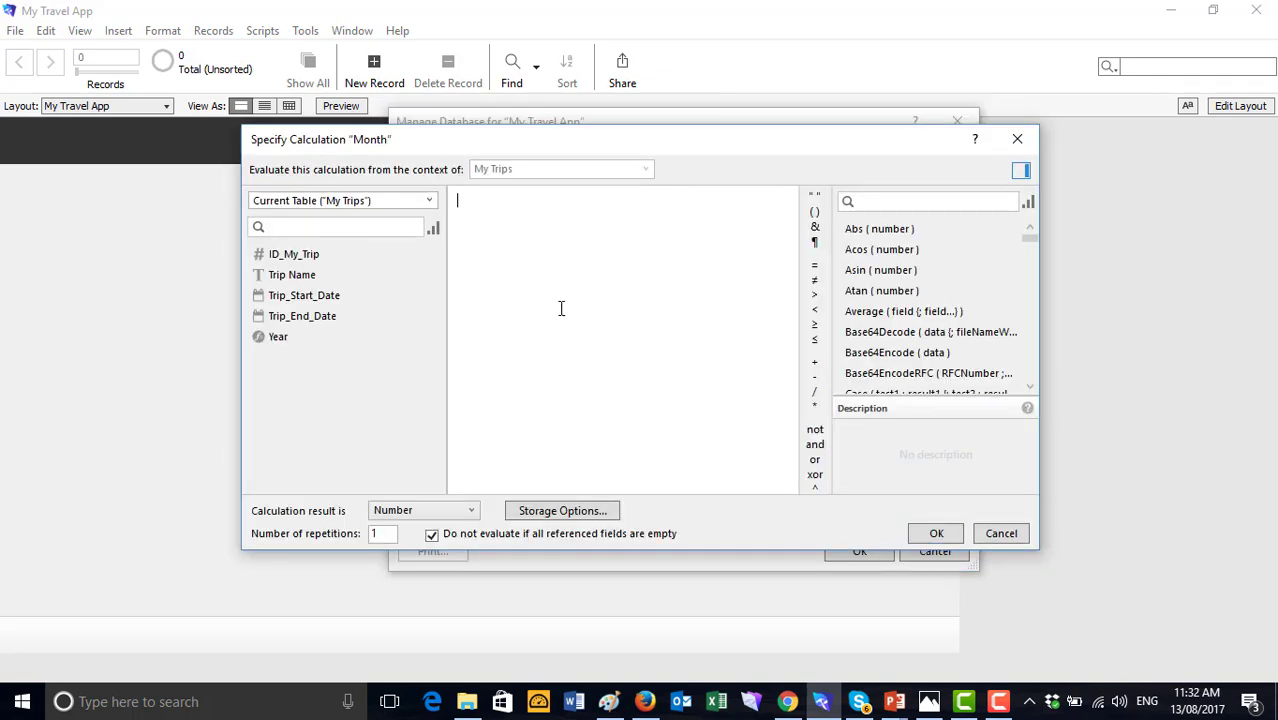
text(month)
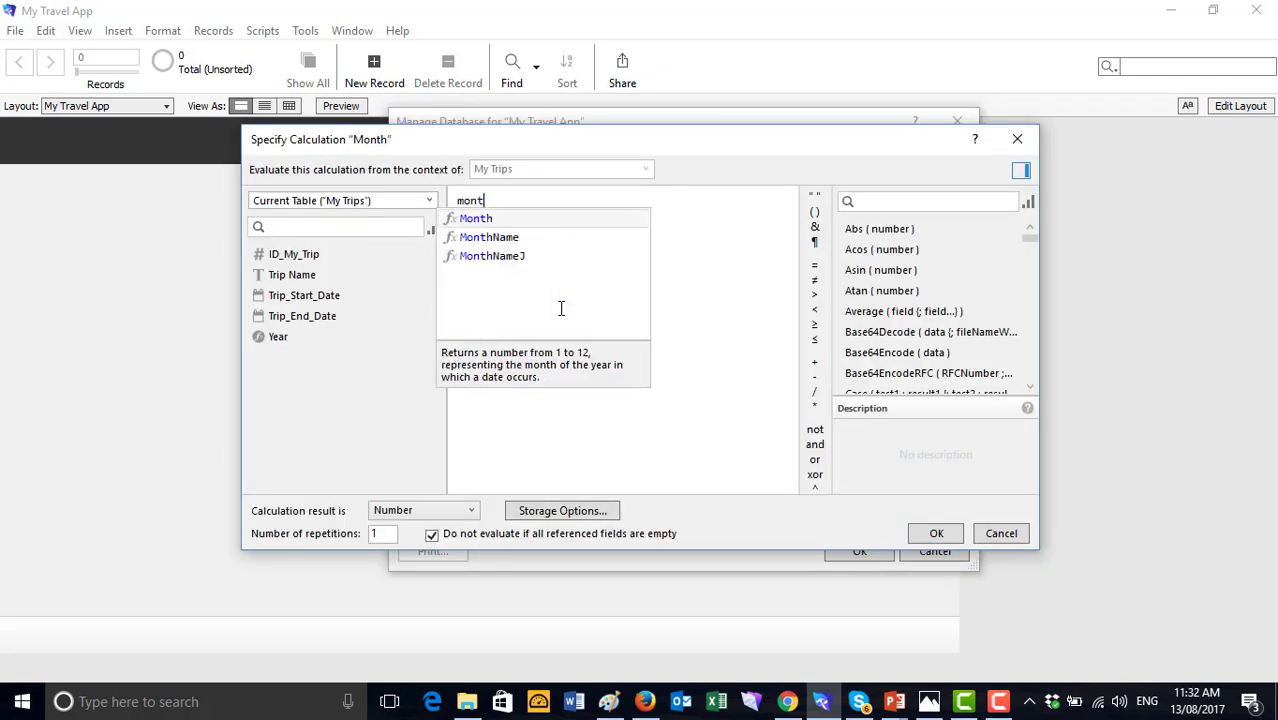
click(490, 220)
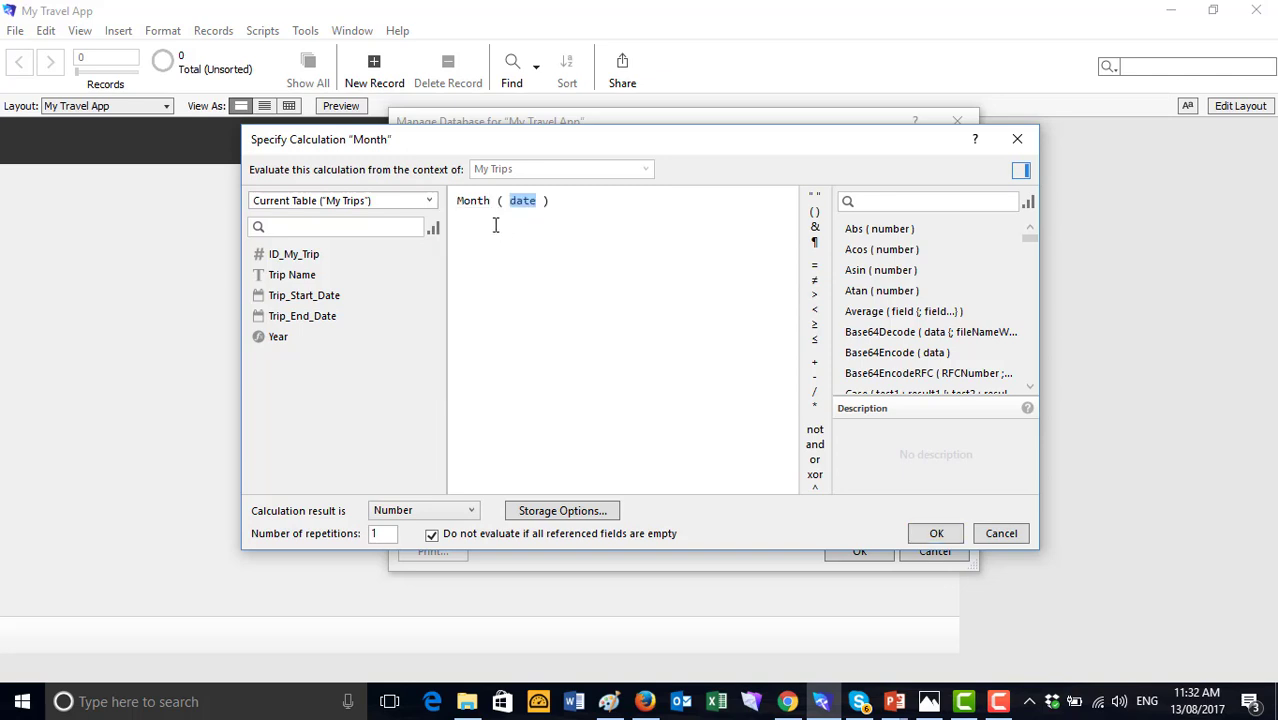
double_click(330, 298)
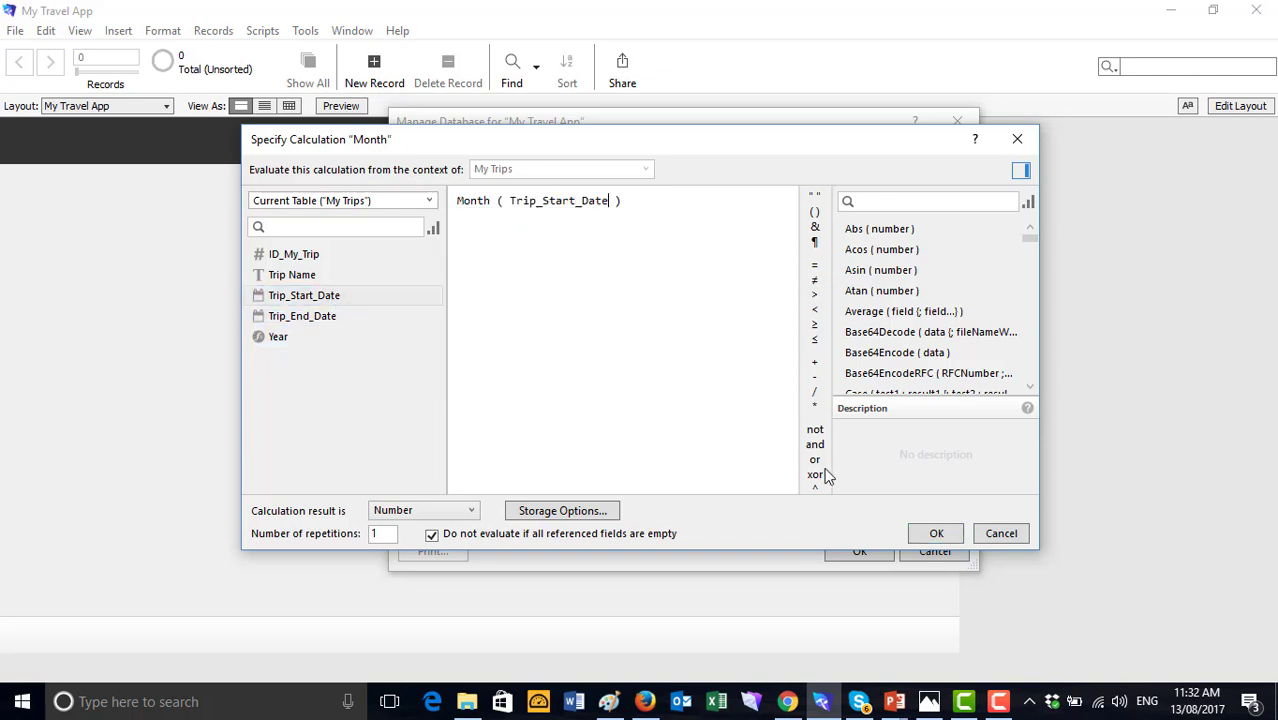
click(936, 535)
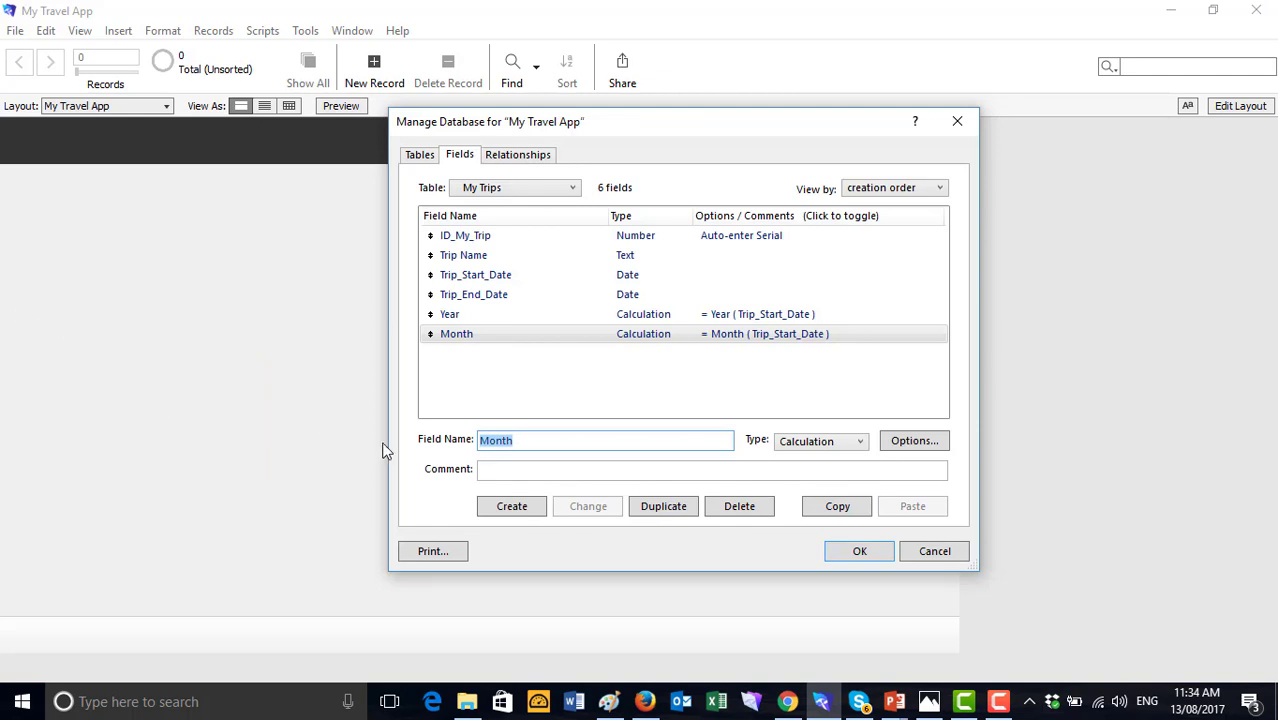
click(527, 447)
key(BackSpace)
key(BackSpace)
key(BackSpace)
key(BackSpace)
key(BackSpace)
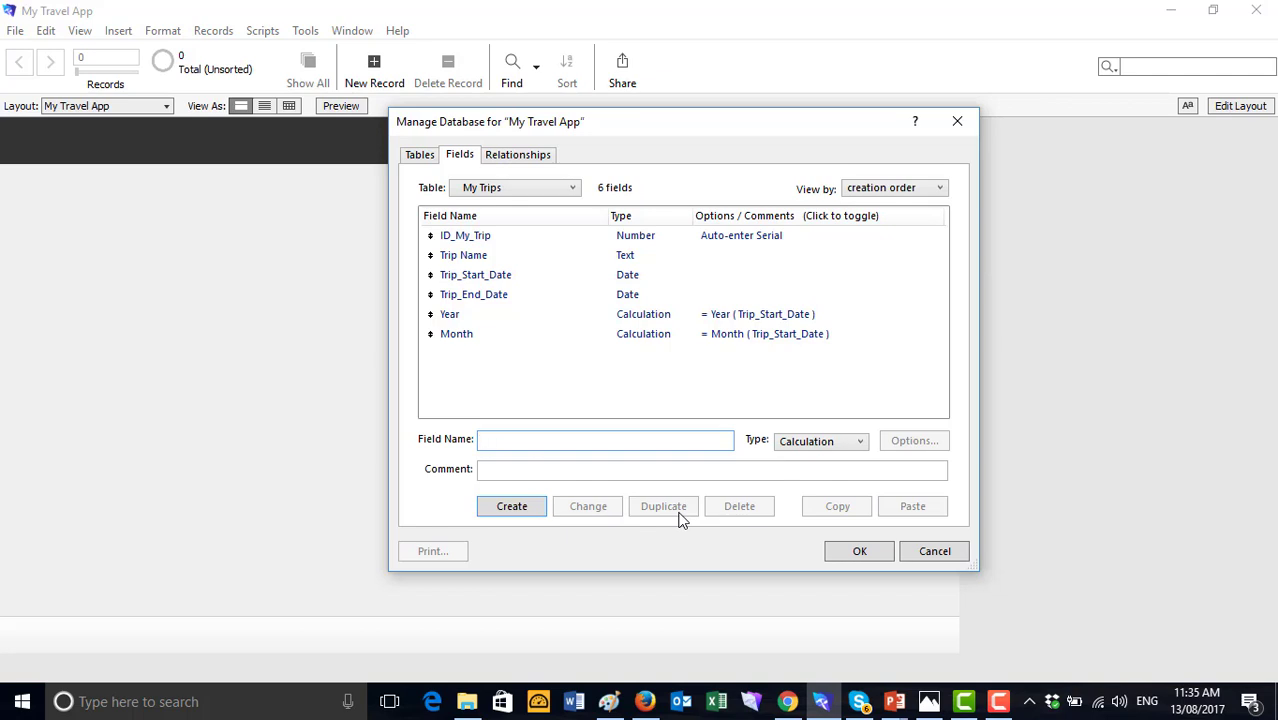
Create the Day calculation field with the formula Trip_End_Date - Trip_Start_Date
text(Day)
click(527, 508)
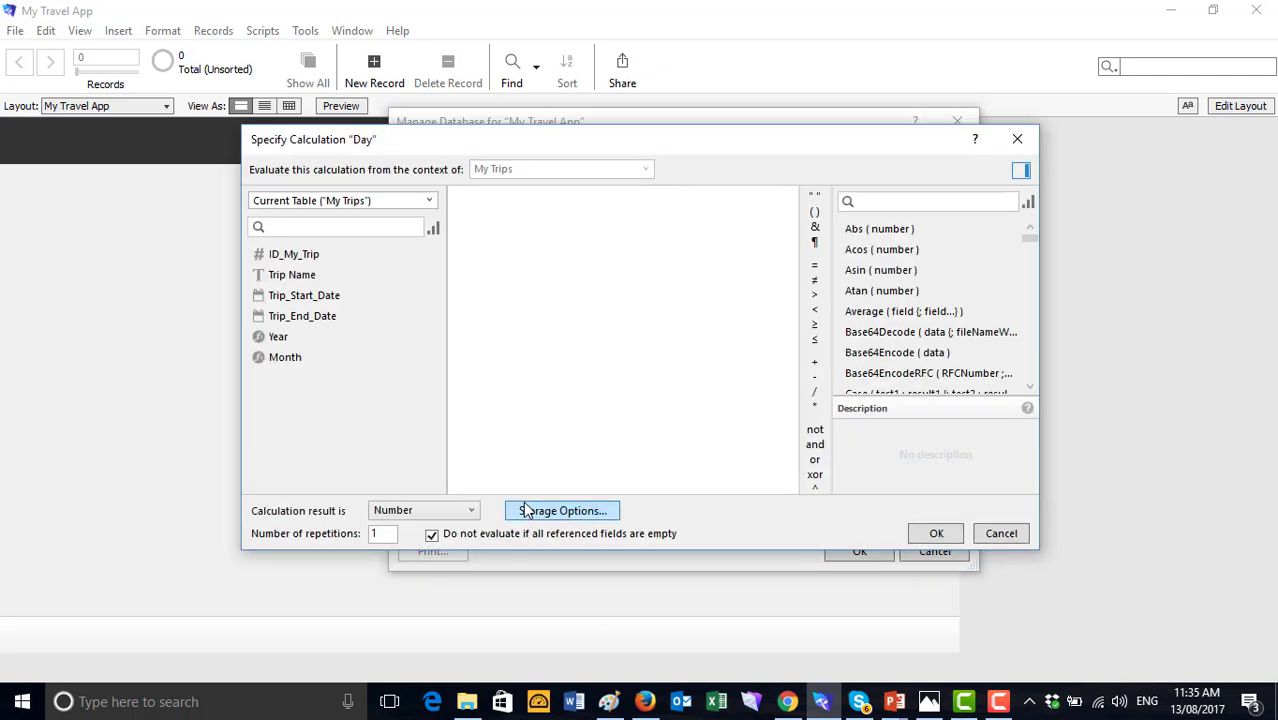
double_click(353, 316)
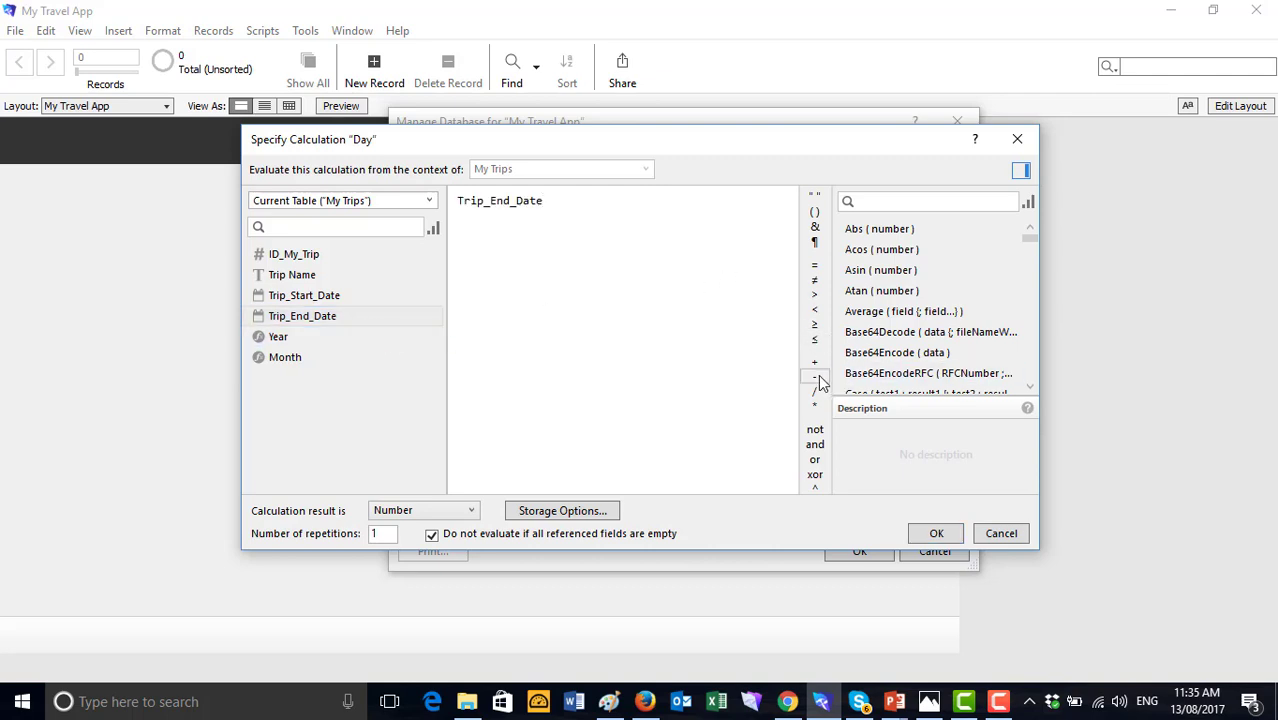
click(815, 377)
double_click(318, 295)
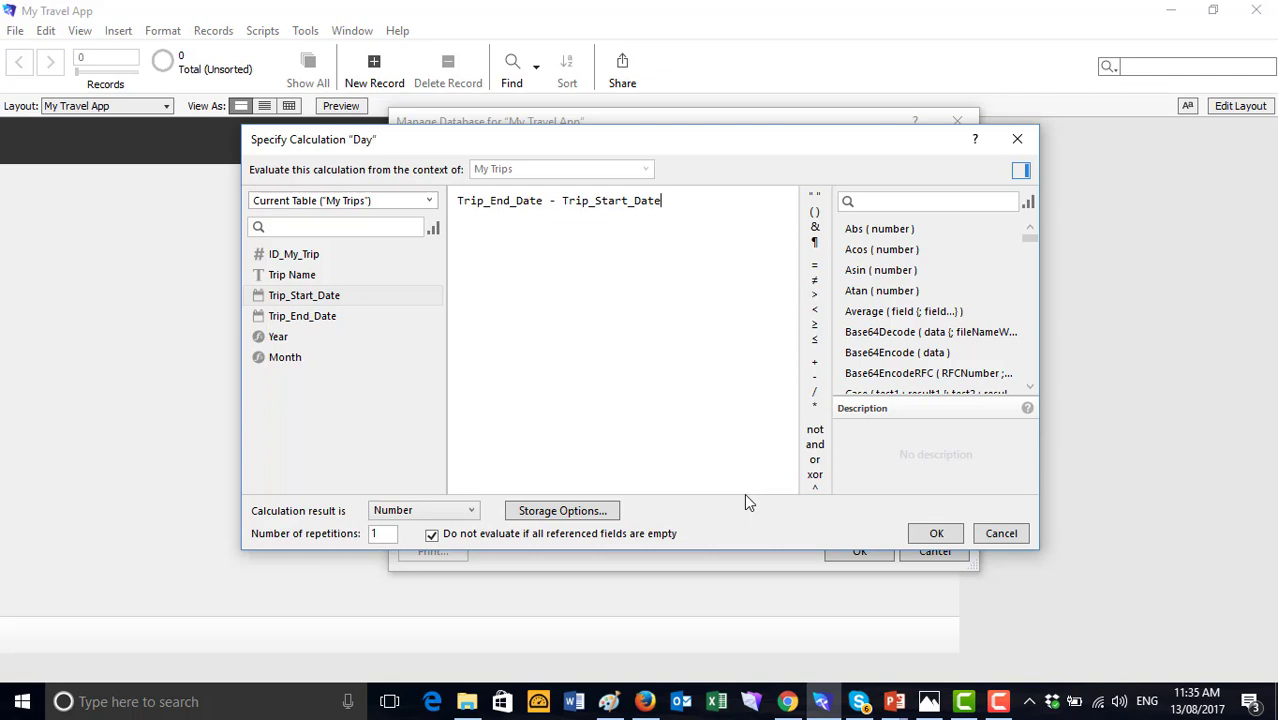
click(936, 533)
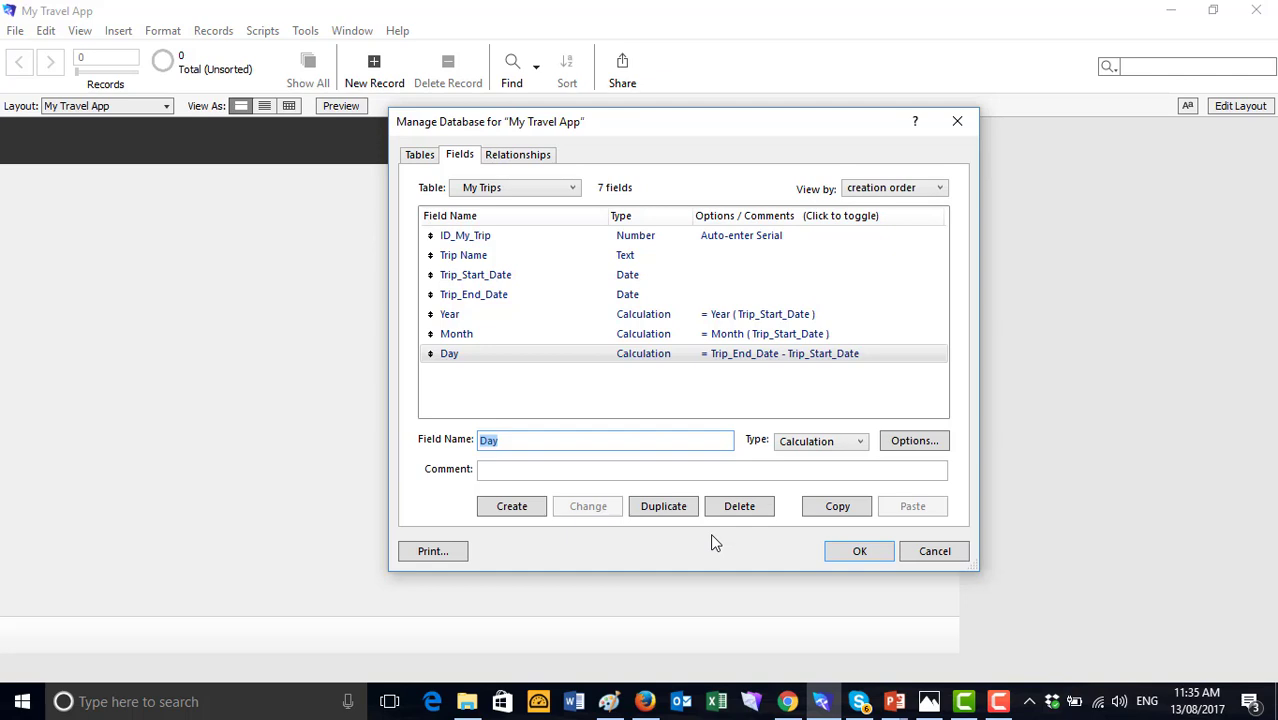
click(714, 541)
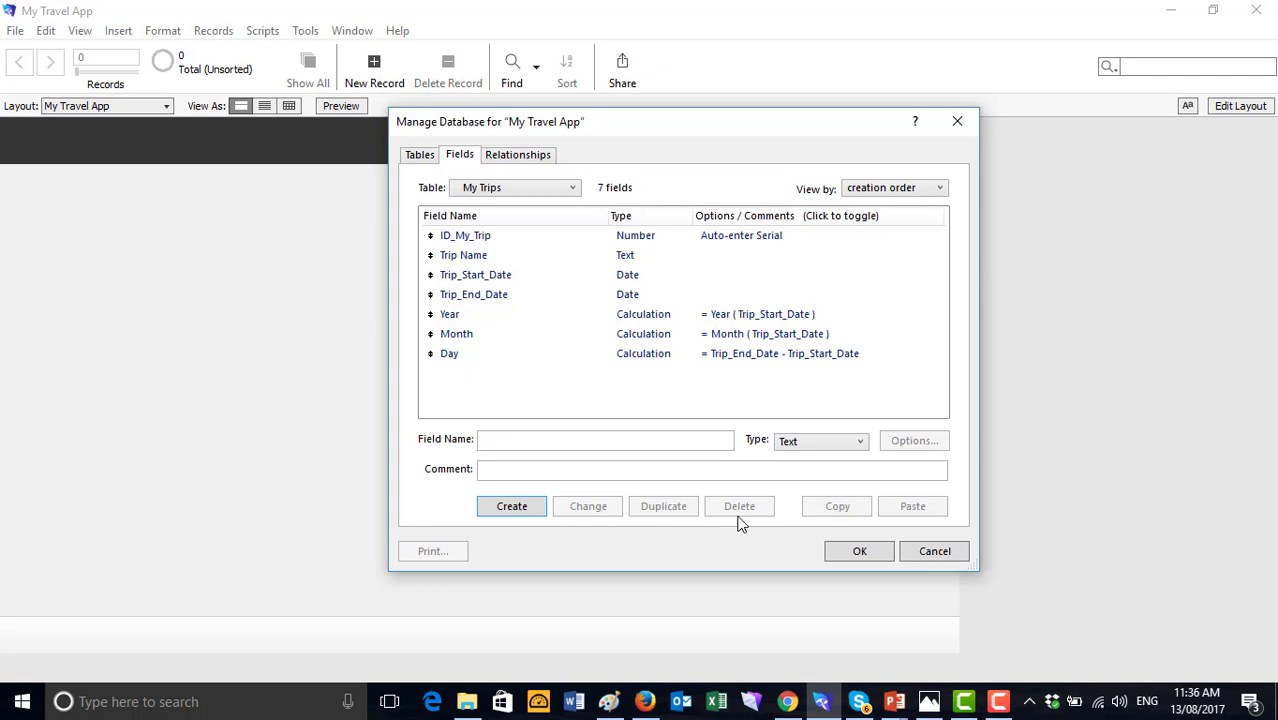
Switch to the Itinerary table and create ID_Itinerary as a Number field
click(572, 188)
click(535, 253)
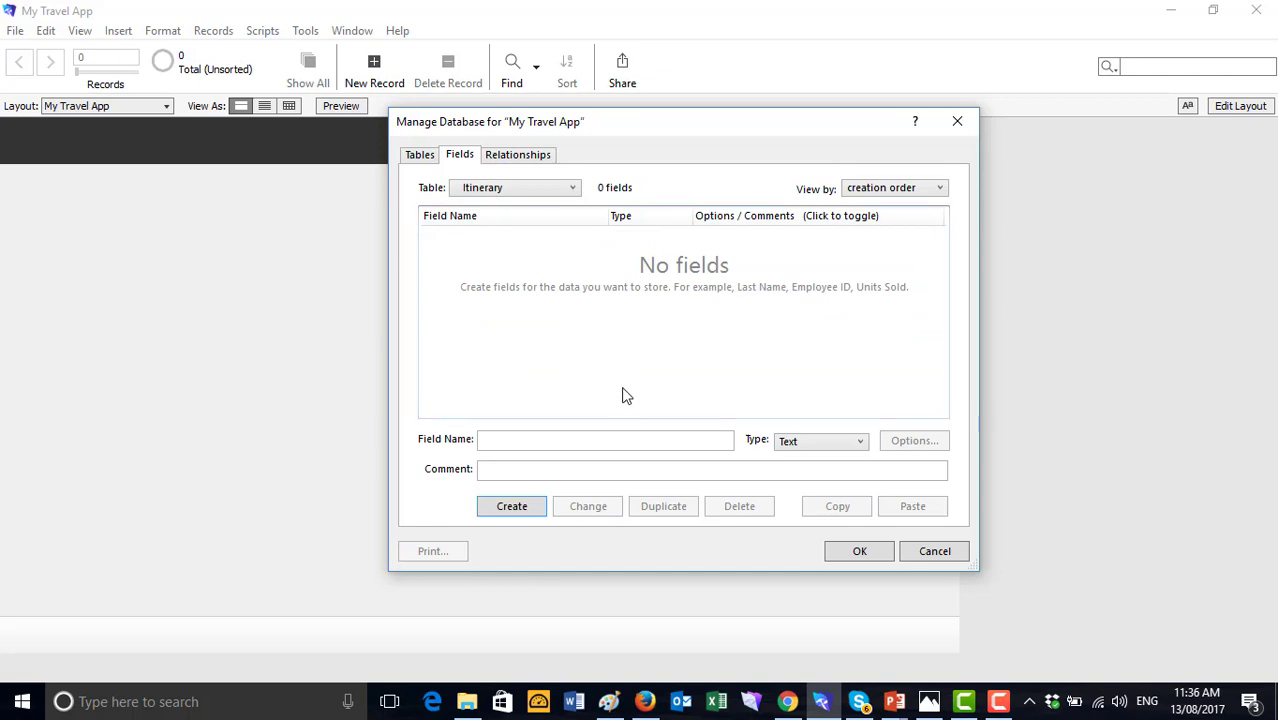
click(577, 444)
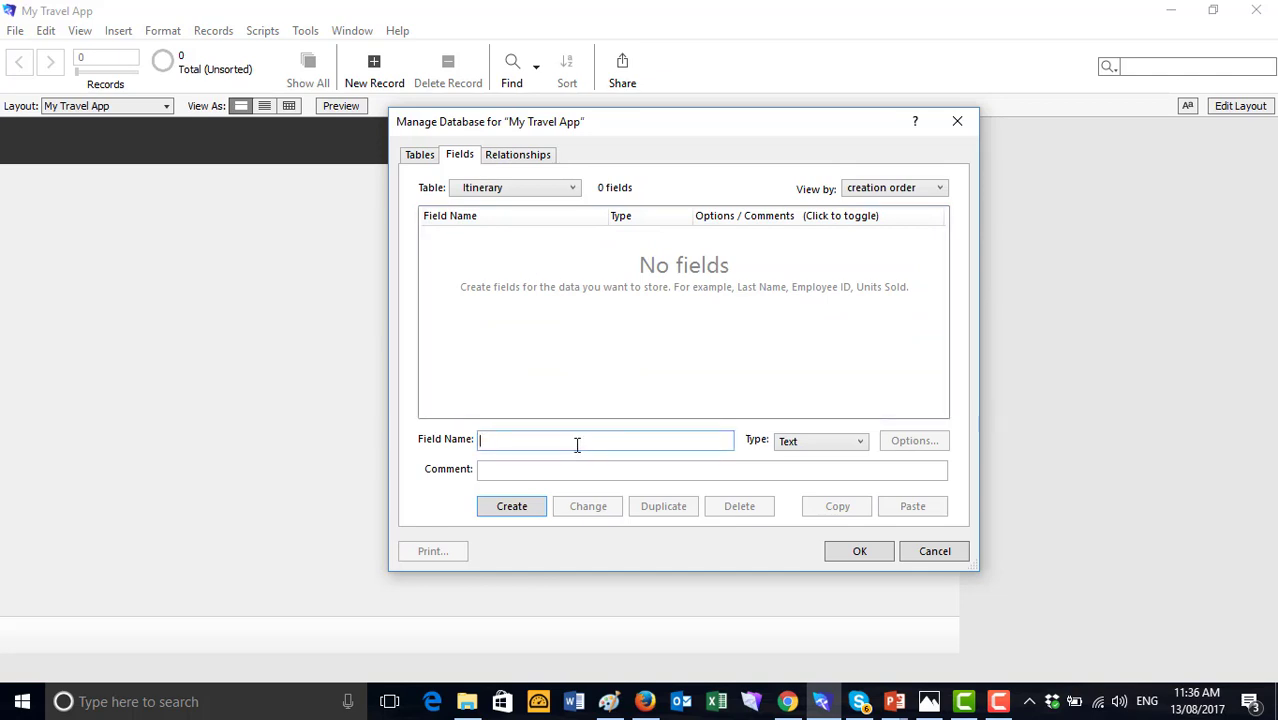
text(ID_)
text(Ite)
text(=inerary)
key(Left)
key(Left)
key(Left)
key(Left)
key(Left)
key(Left)
key(Left)
key(BackSpace)
key(BackSpace)
click(847, 447)
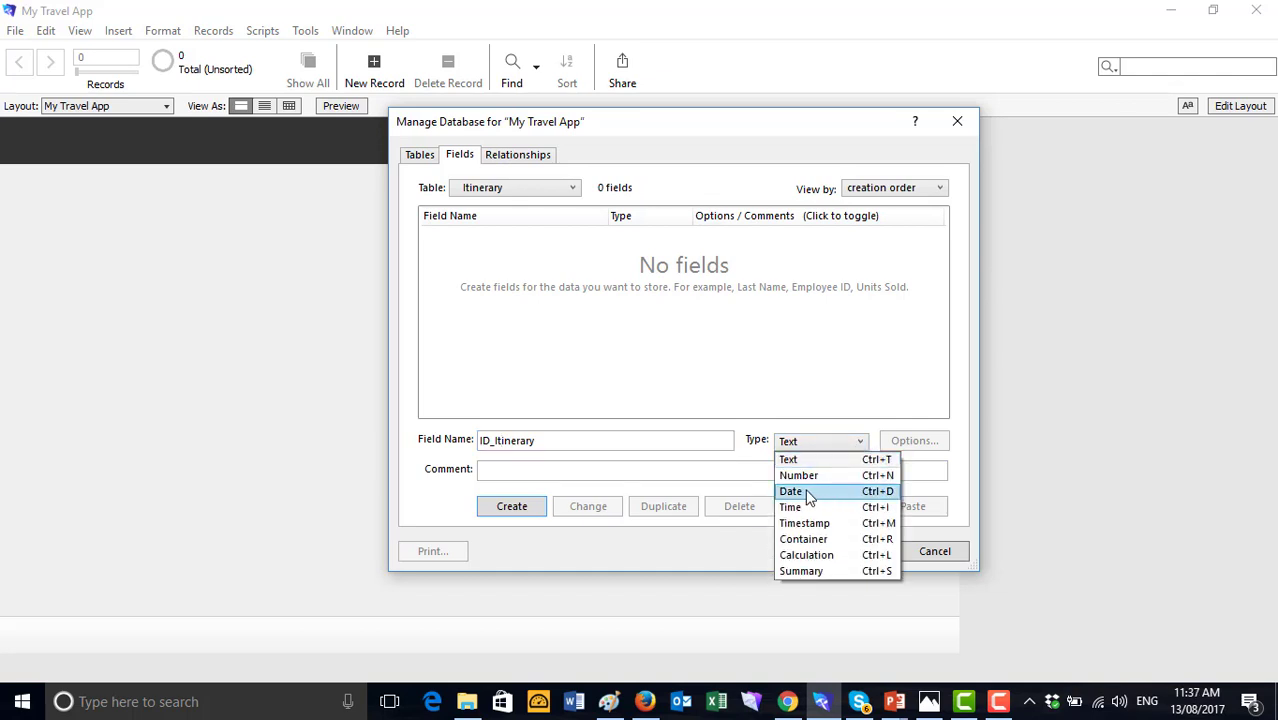
click(800, 476)
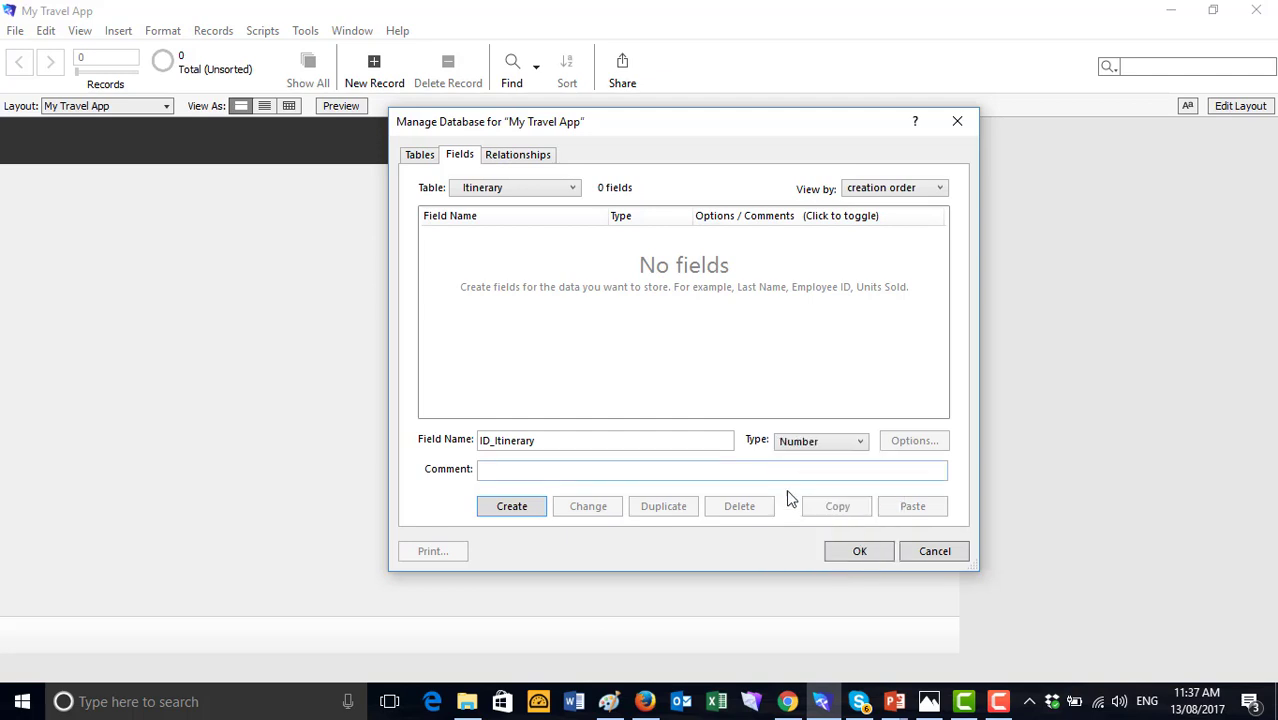
click(512, 506)
Make ID_Itinerary auto-enter a serial number on creation, starting at 1, incrementing by 1
click(907, 440)
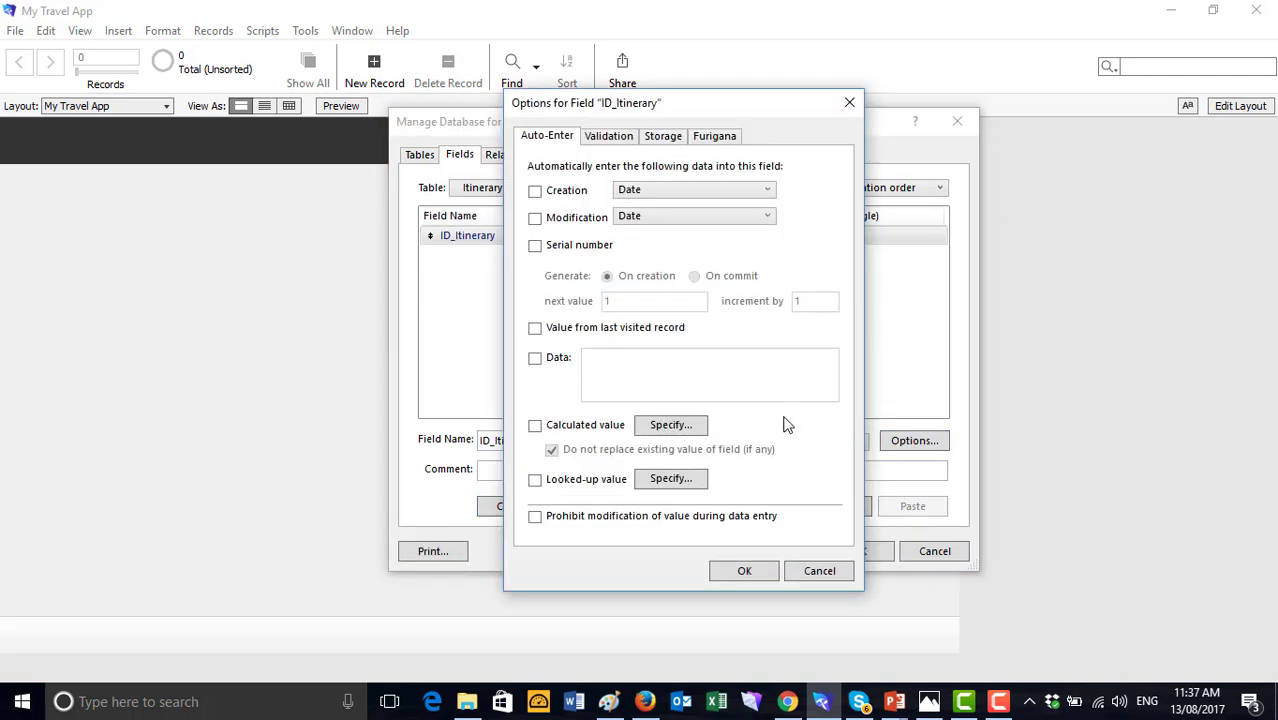
click(600, 247)
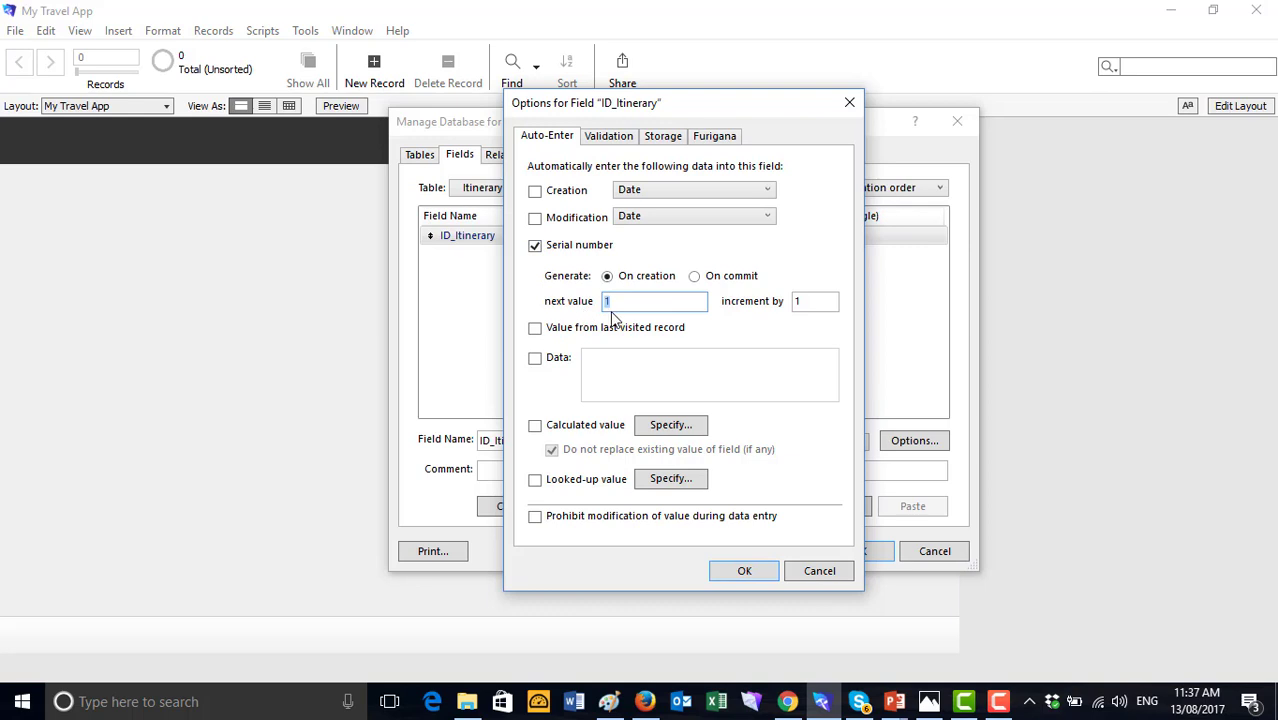
click(744, 571)
click(566, 443)
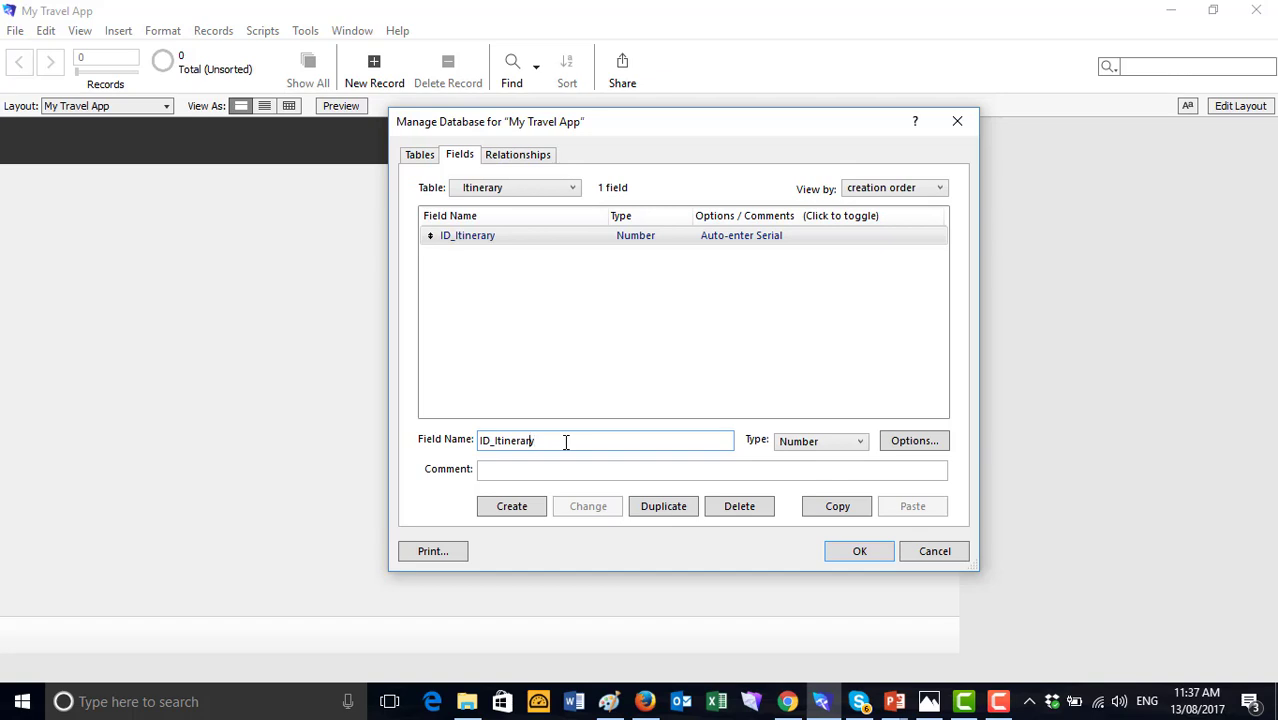
Add FK_My_Trips to Itinerary as a Text field
key(BackSpace)
key(BackSpace)
key(BackSpace)
key(BackSpace)
key(BackSpace)
key(BackSpace)
key(BackSpace)
key(BackSpace)
key(BackSpace)
key(BackSpace)
key(BackSpace)
key(BackSpace)
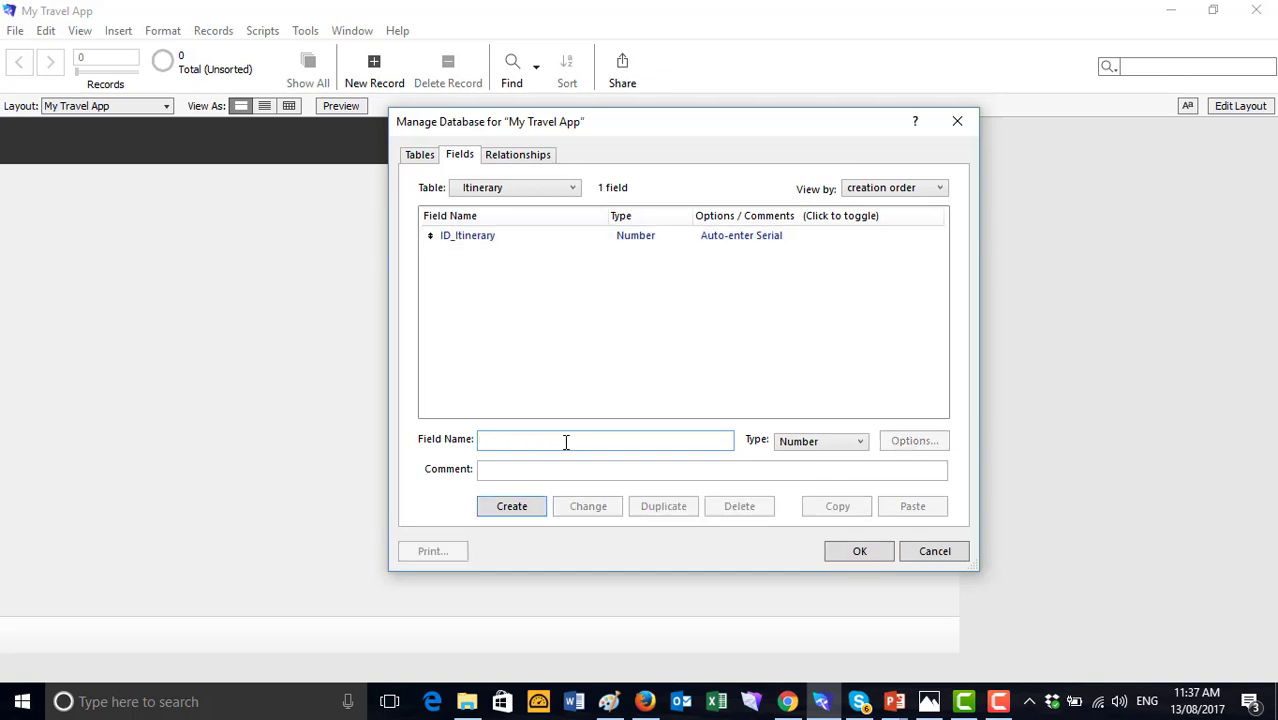
text(FK_My_Trips)
click(862, 442)
click(788, 457)
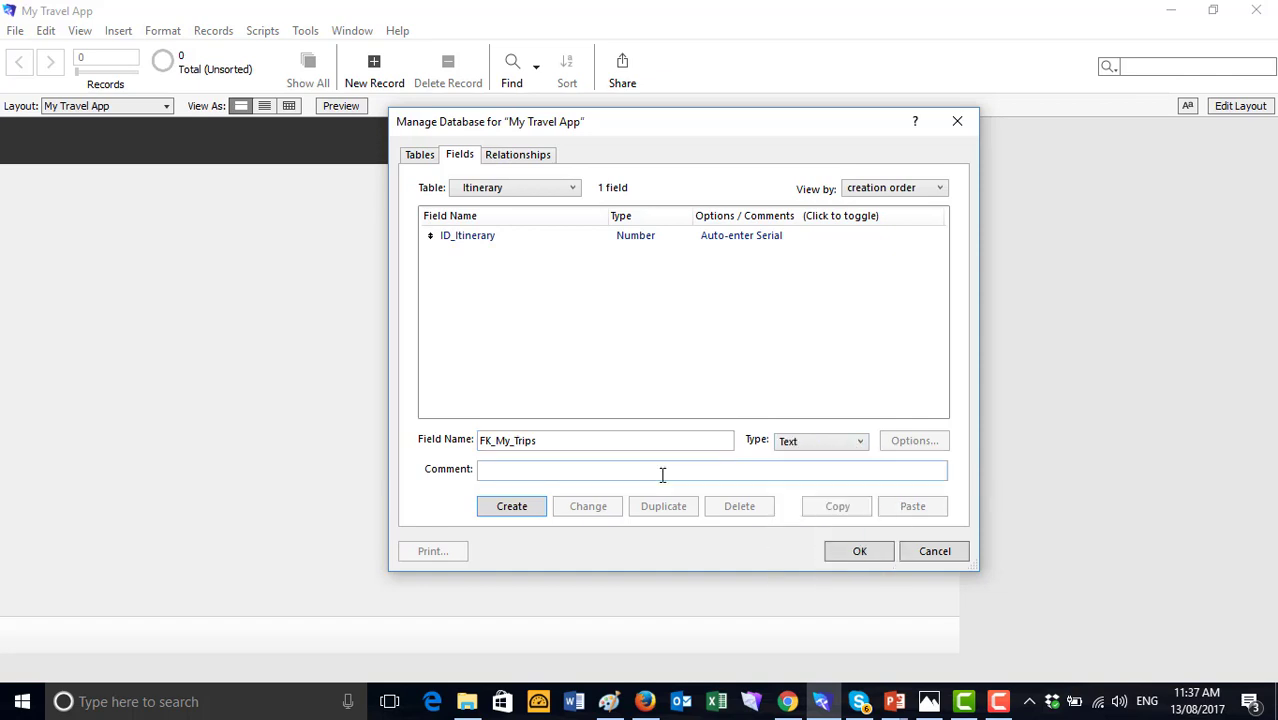
click(535, 505)
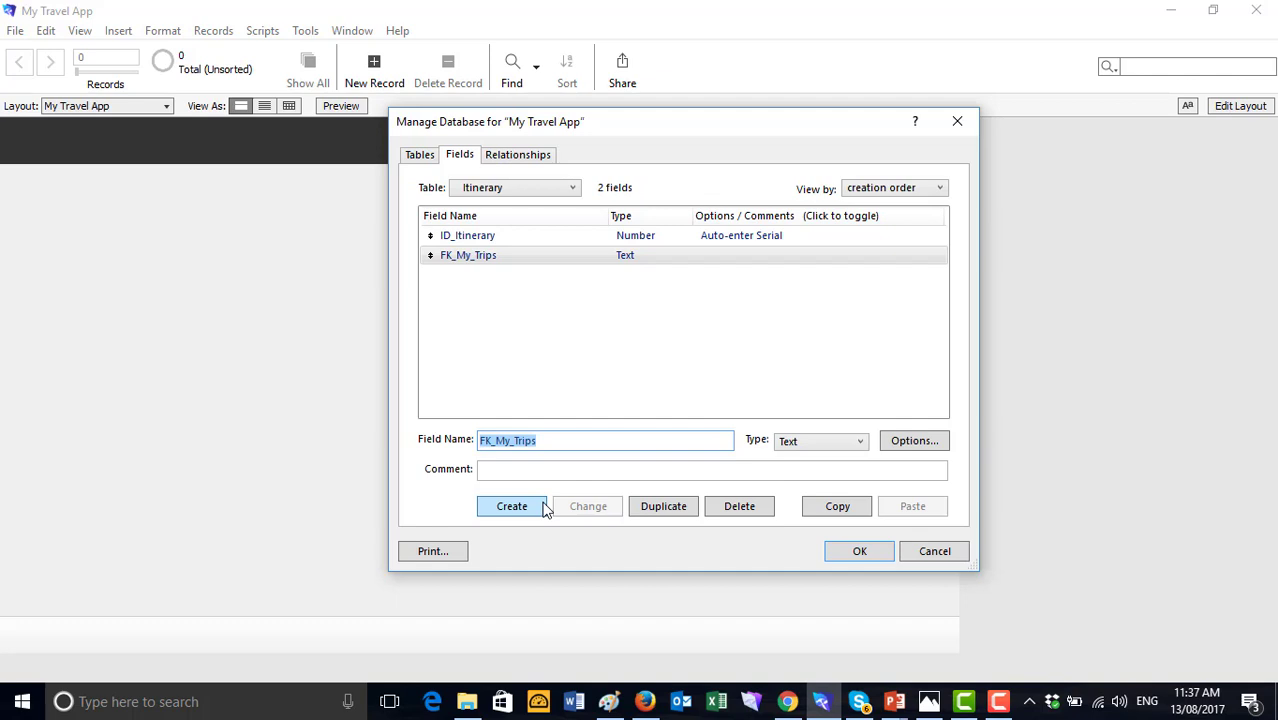
Add Location to Itinerary as a Text field
click(574, 450)
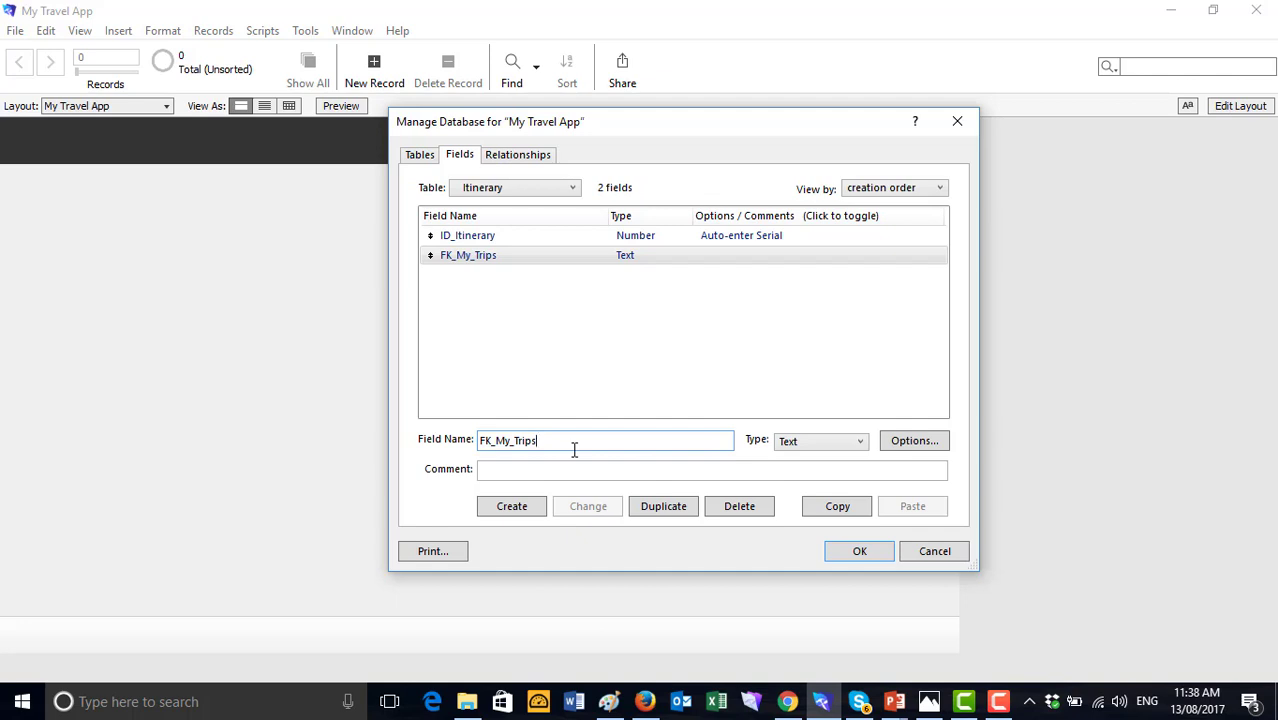
key(BackSpace)
key(BackSpace)
key(BackSpace)
key(BackSpace)
key(BackSpace)
key(BackSpace)
key(BackSpace)
key(BackSpace)
key(BackSpace)
key(BackSpace)
key(BackSpace)
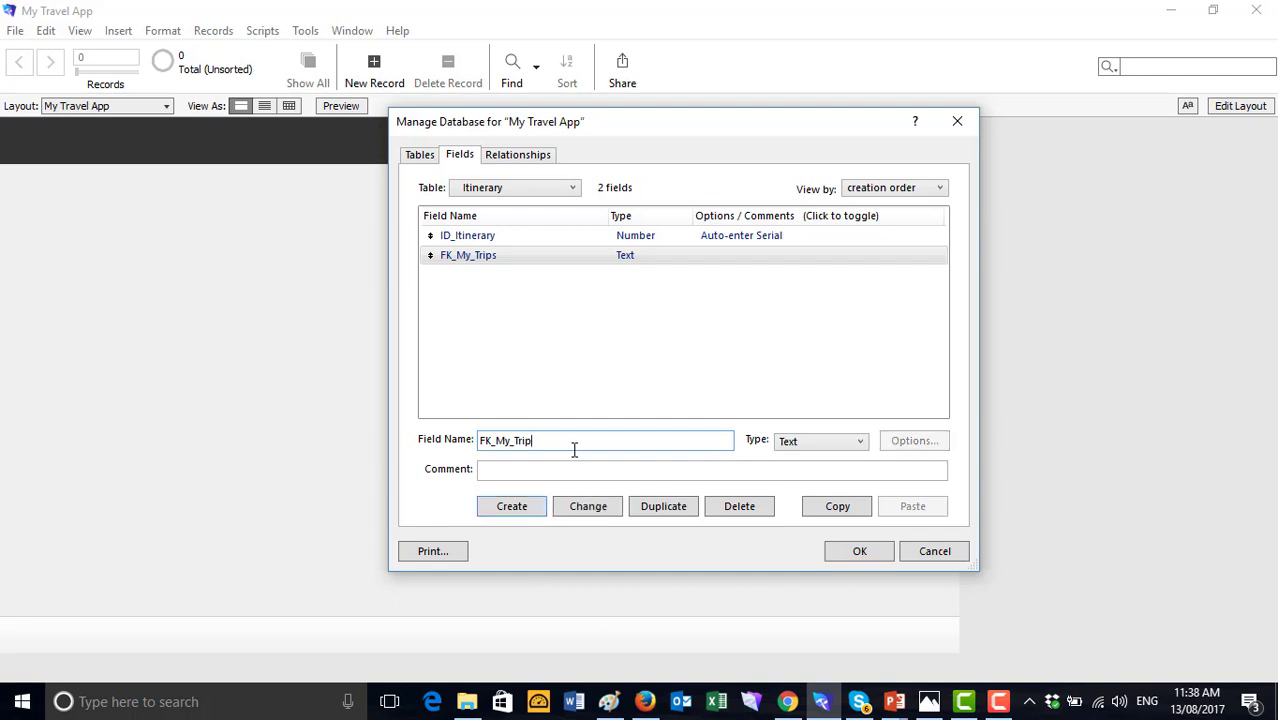
text(Location)
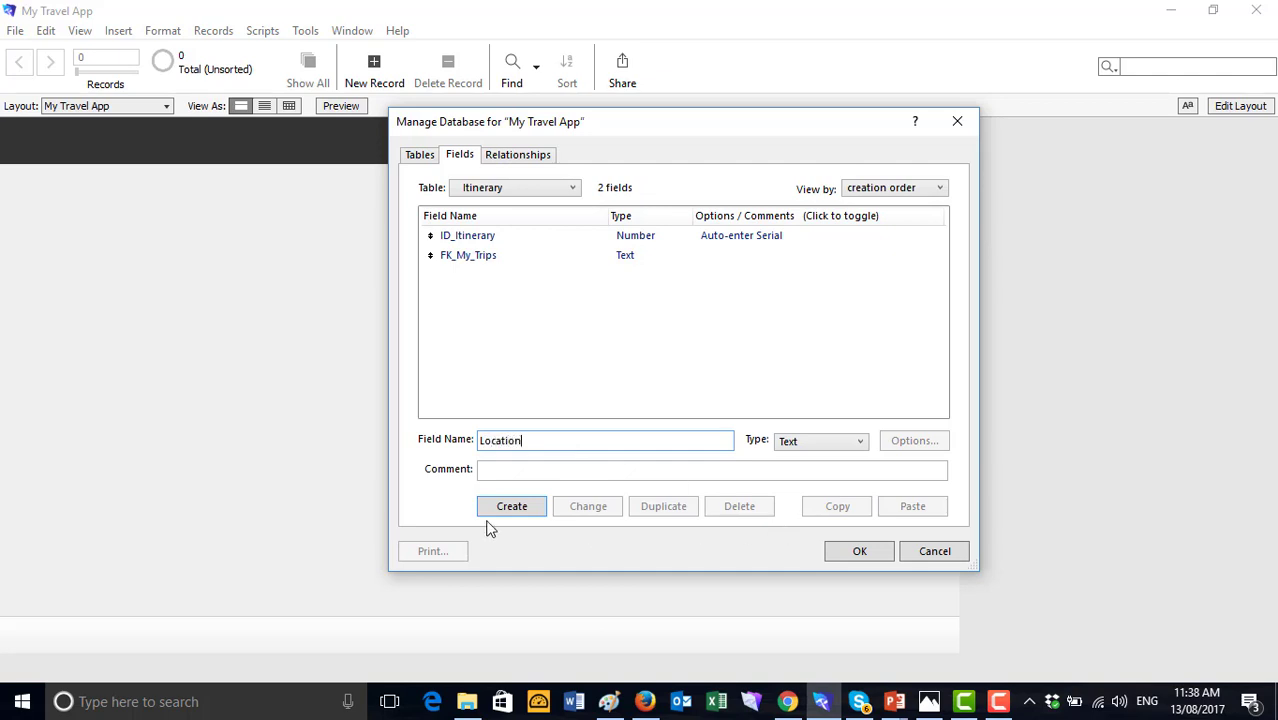
click(514, 510)
click(538, 441)
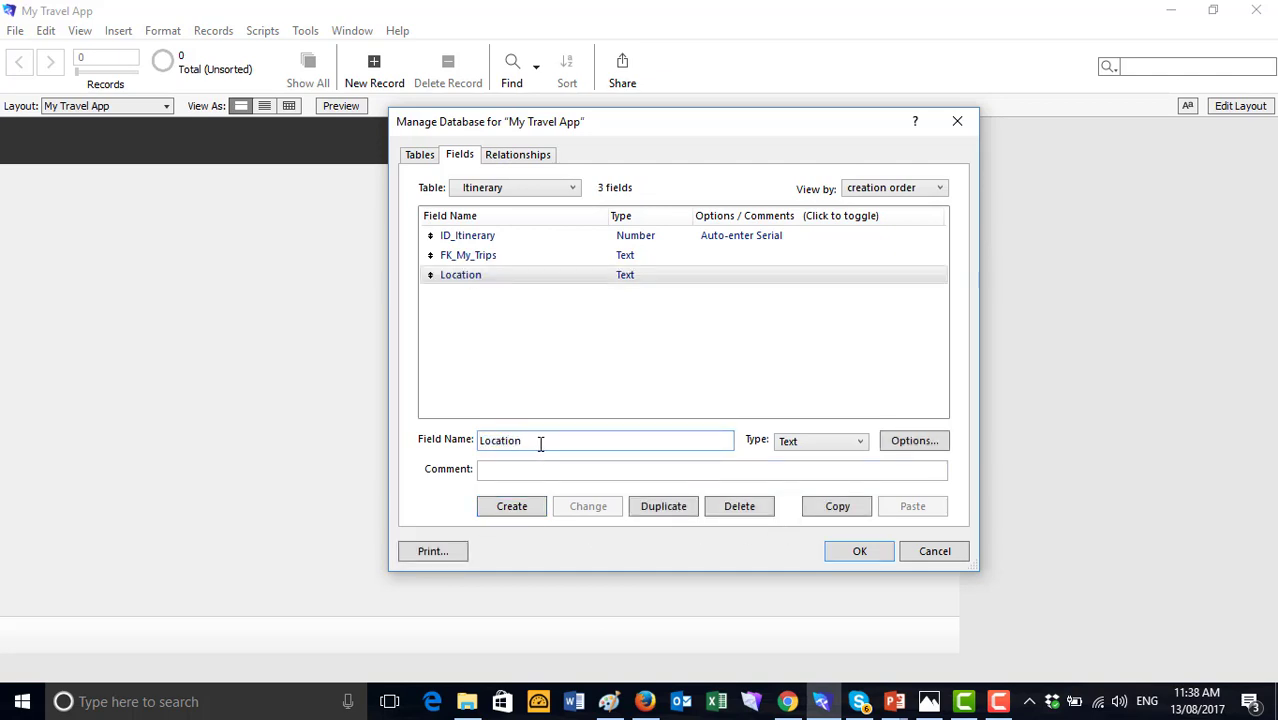
key(BackSpace)
key(BackSpace)
key(BackSpace)
key(BackSpace)
key(BackSpace)
key(BackSpace)
key(BackSpace)
key(BackSpace)
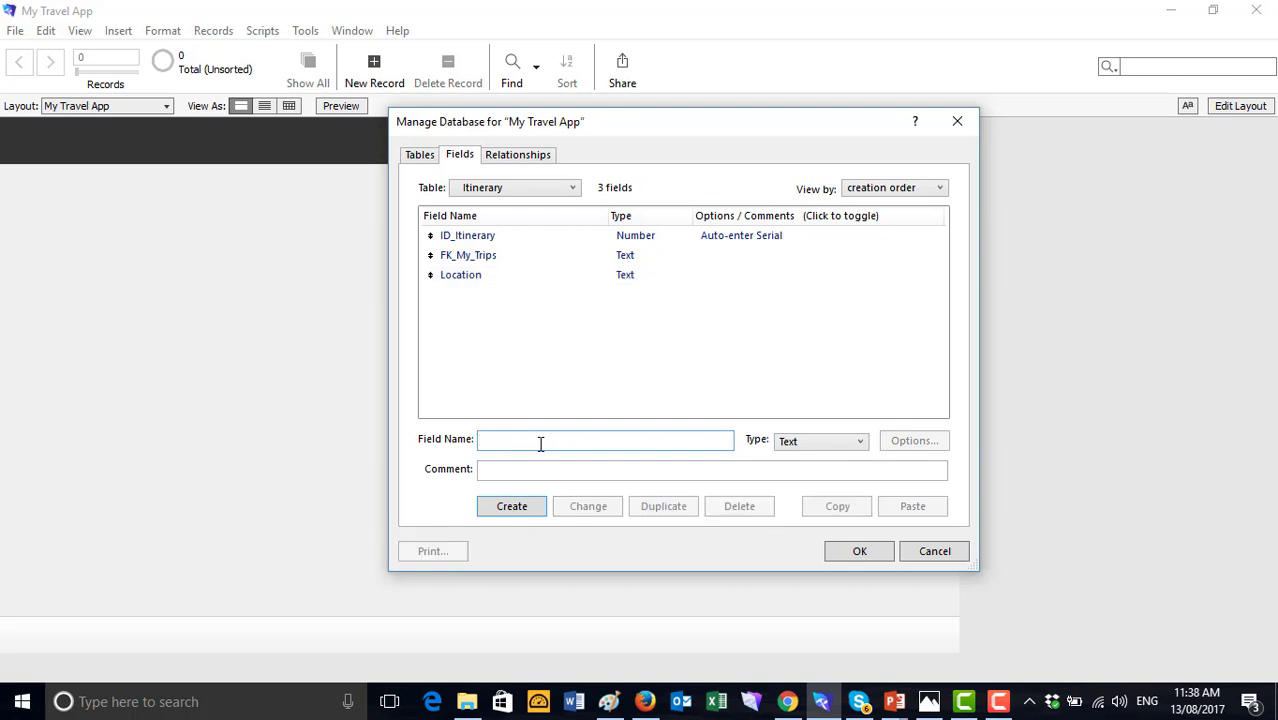
Add a Date field of type Date and an Airline field of type Text
text(Date)
click(843, 447)
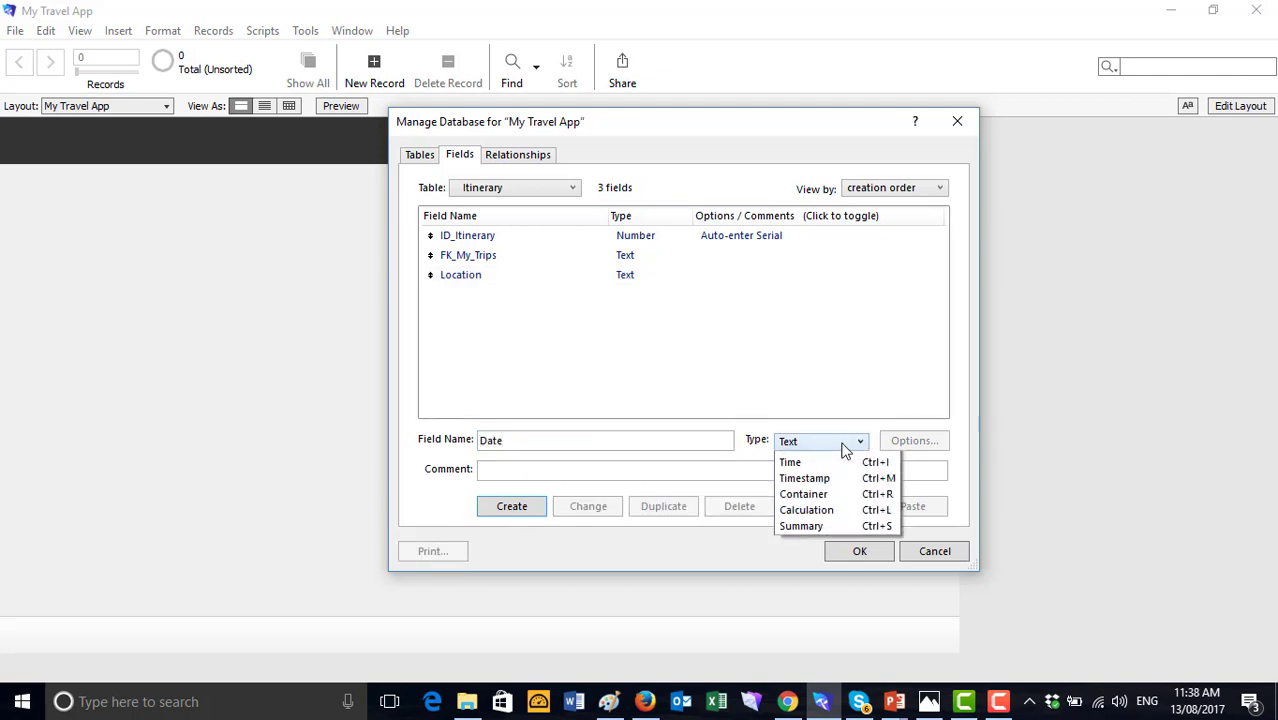
click(824, 490)
click(512, 506)
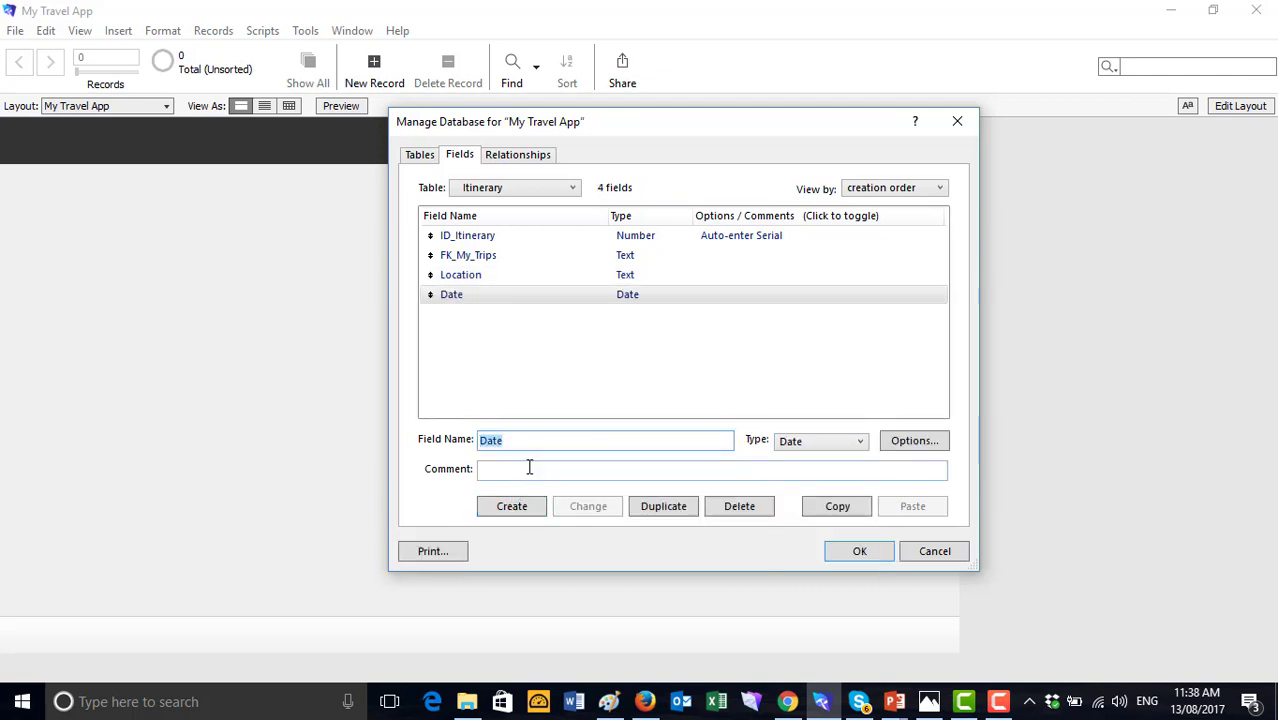
click(525, 440)
key(BackSpace)
key(BackSpace)
key(BackSpace)
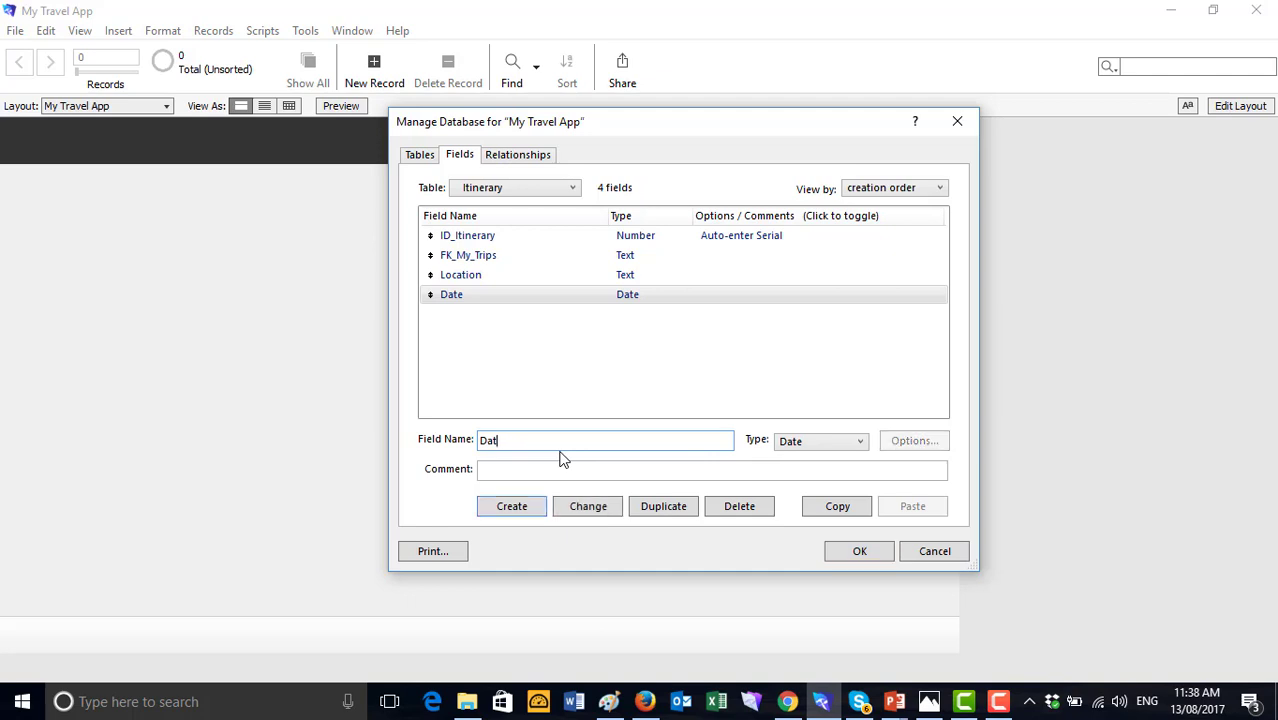
key(BackSpace)
text(Airline)
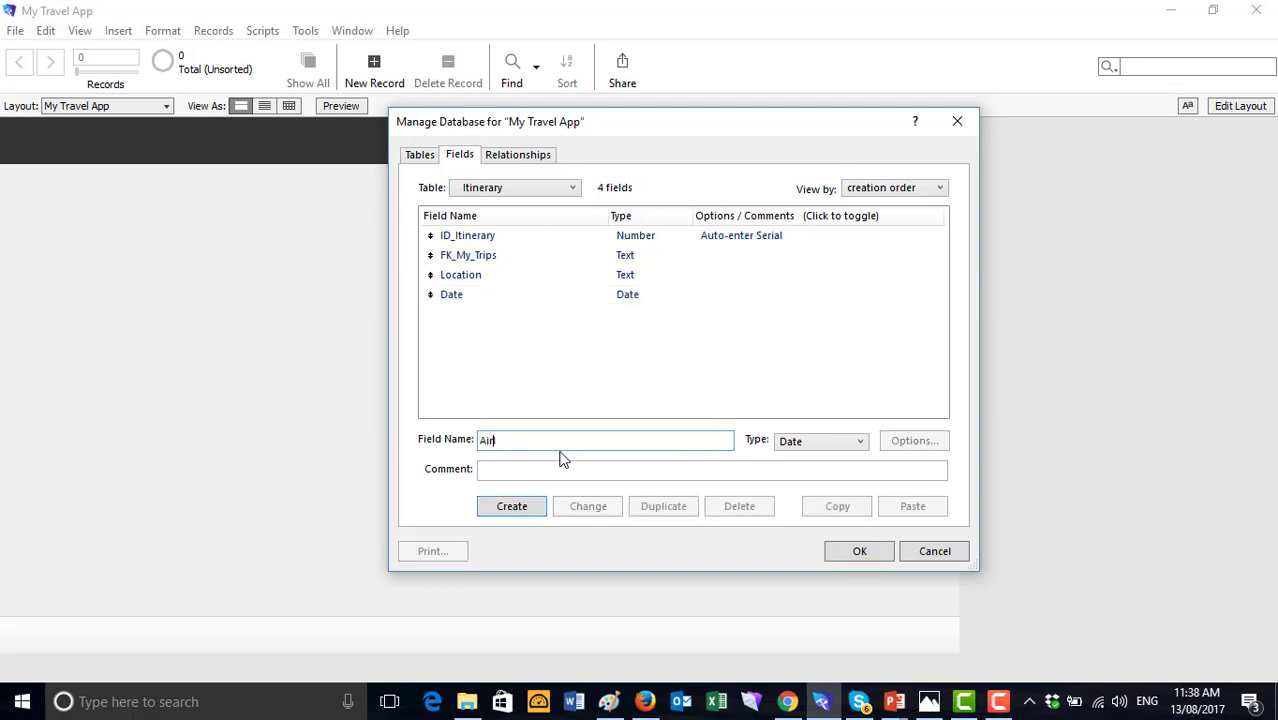
click(864, 442)
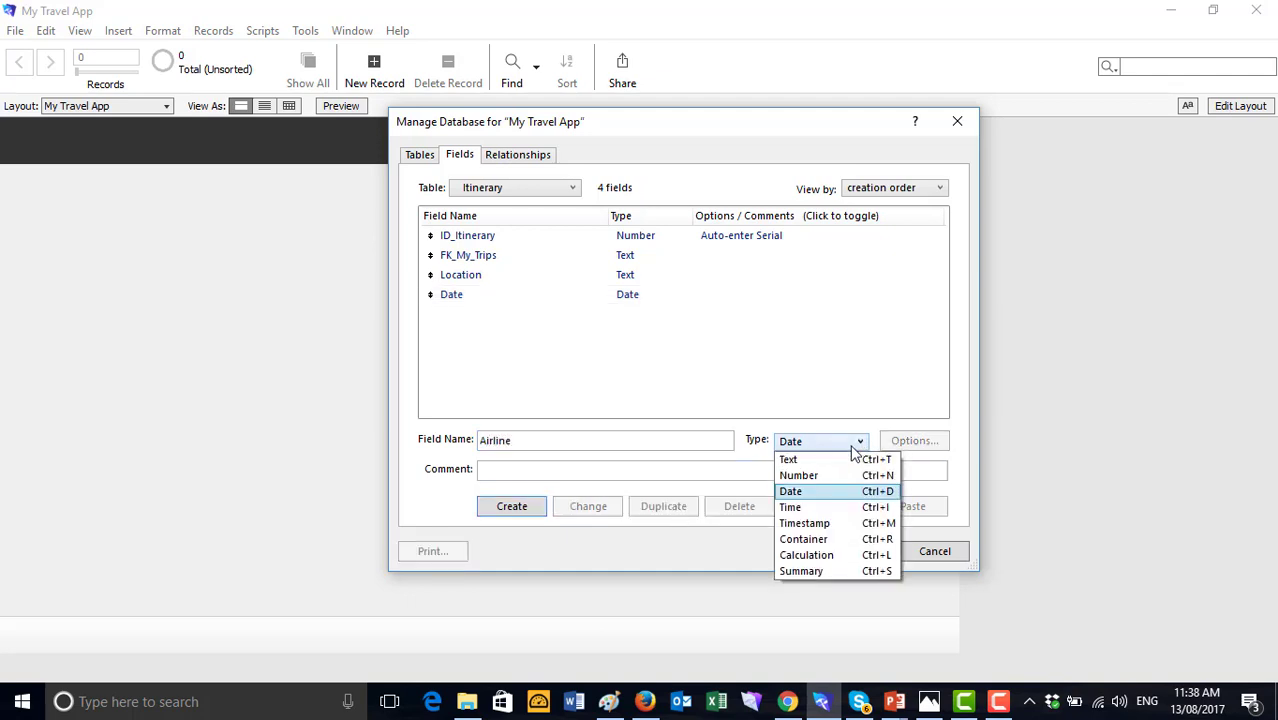
click(830, 463)
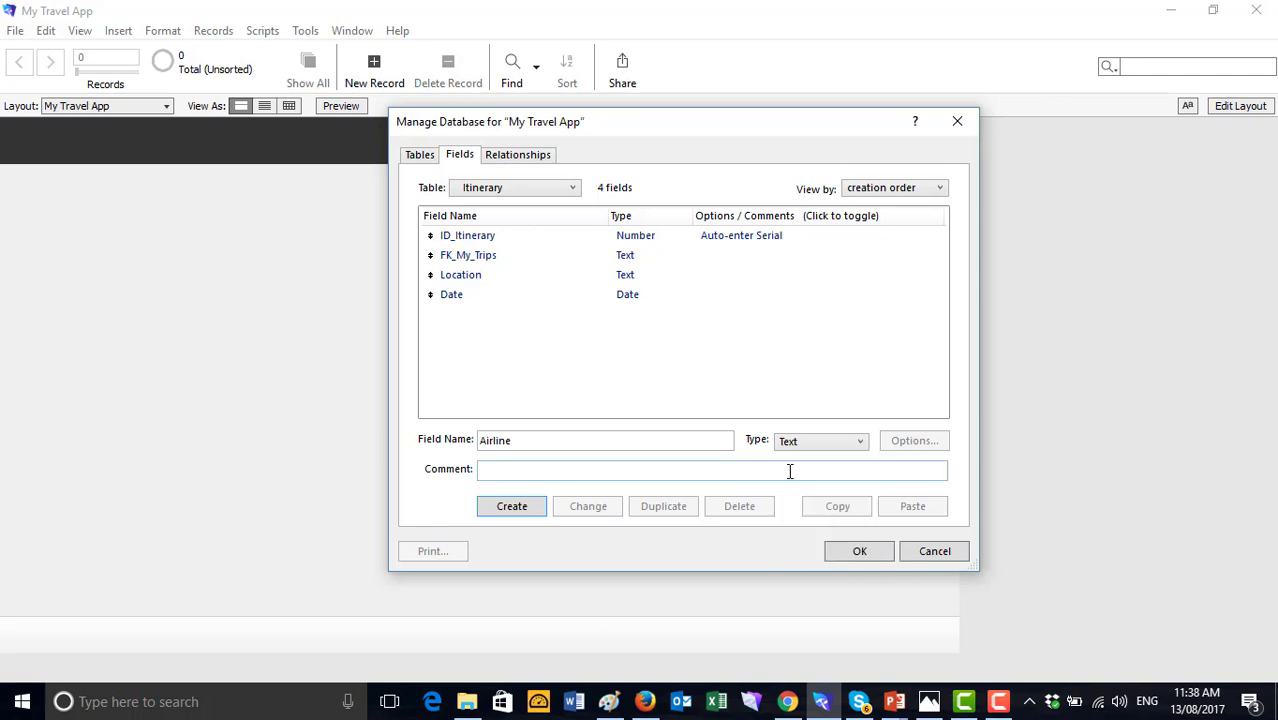
click(518, 513)
Add Airport, Accommodation and Accommodation Address text fields
click(522, 442)
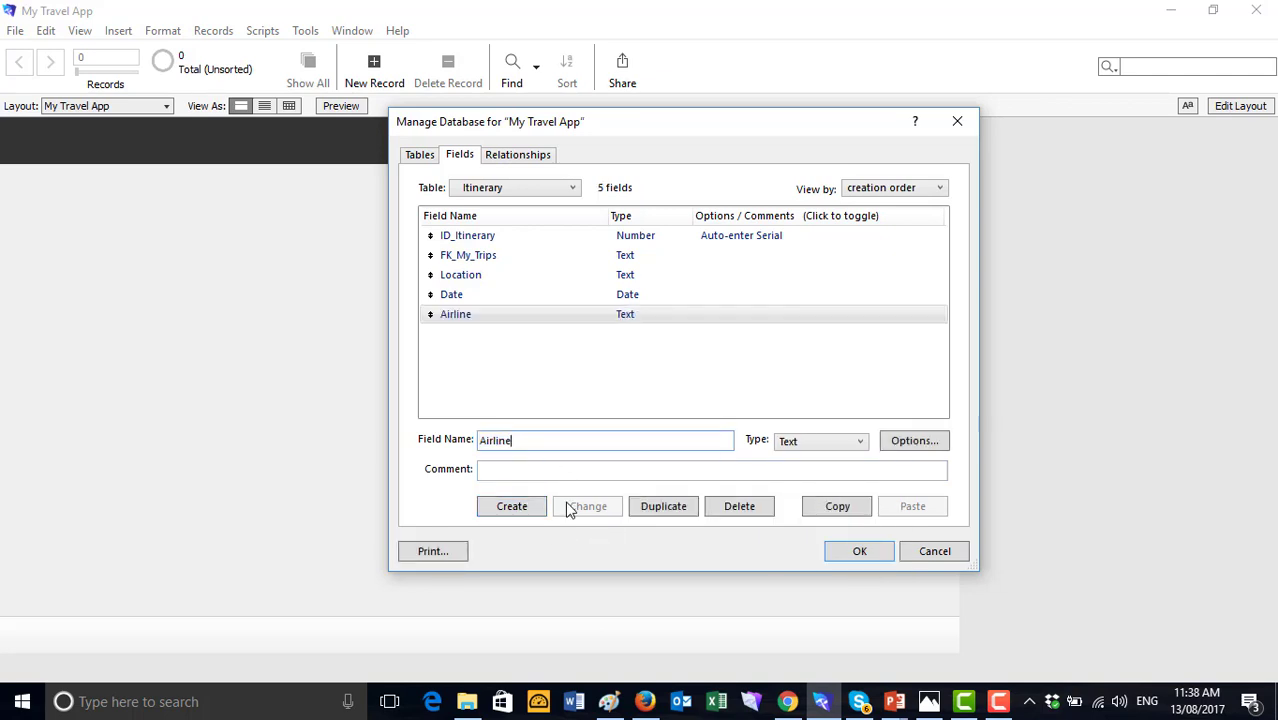
key(BackSpace)
key(BackSpace)
key(BackSpace)
key(BackSpace)
key(BackSpace)
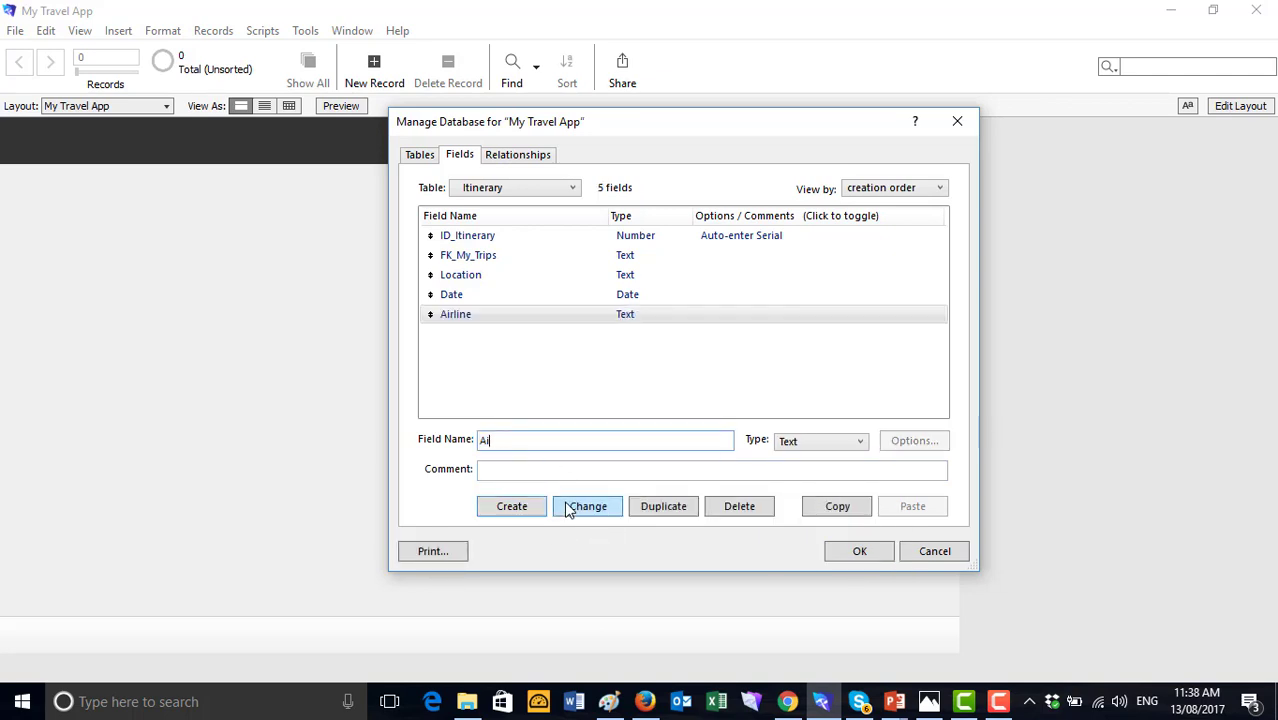
text(rport)
click(537, 516)
click(537, 440)
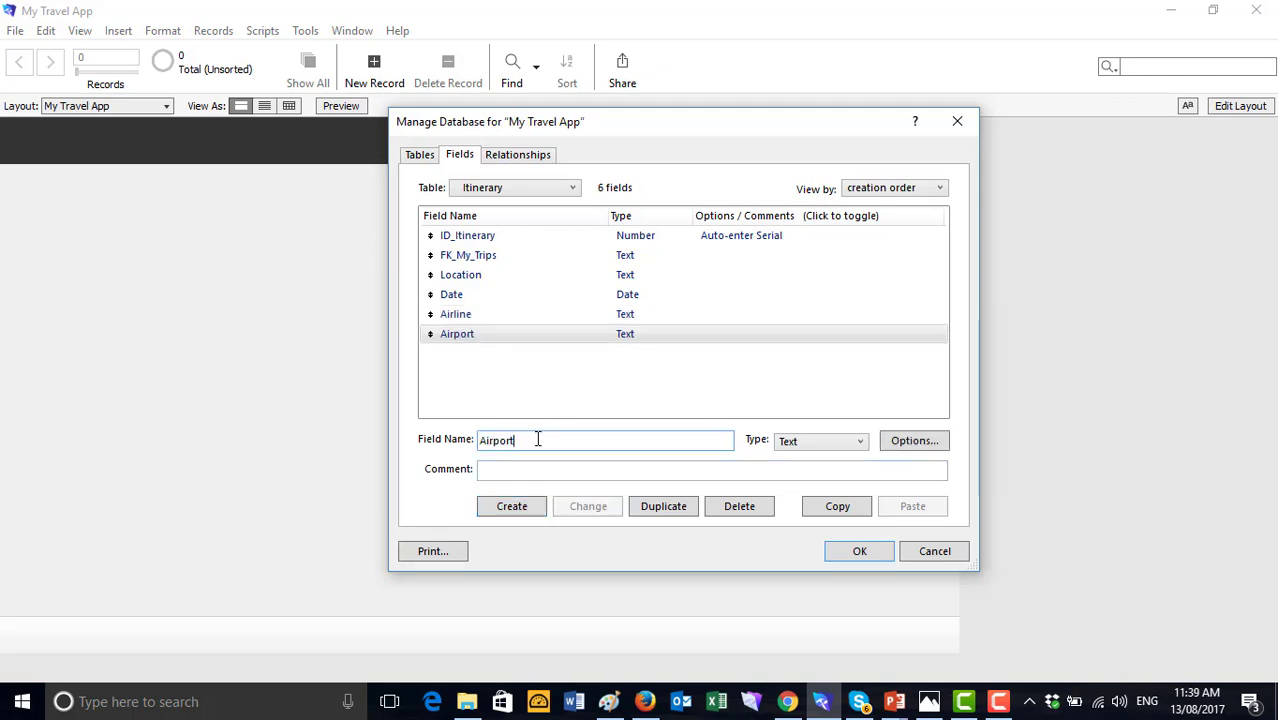
key(BackSpace)
key(BackSpace)
key(BackSpace)
key(BackSpace)
key(BackSpace)
key(BackSpace)
key(BackSpace)
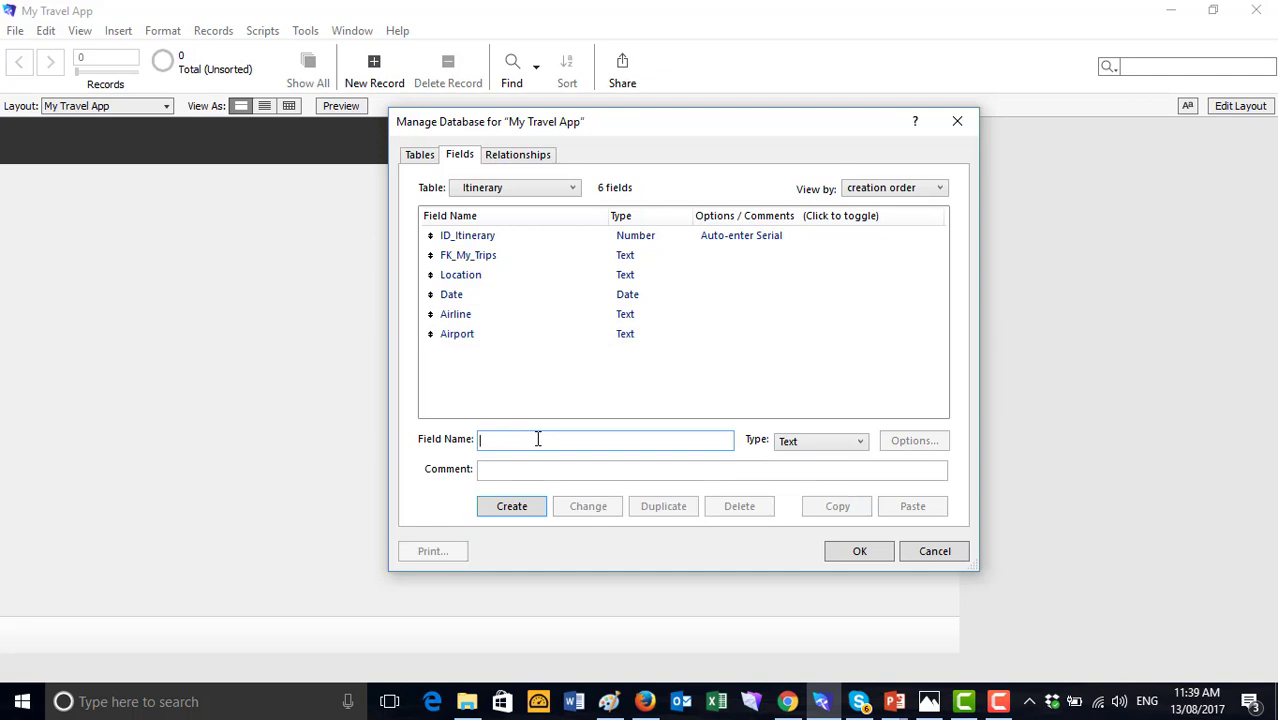
text(Accommodation)
click(535, 506)
click(581, 446)
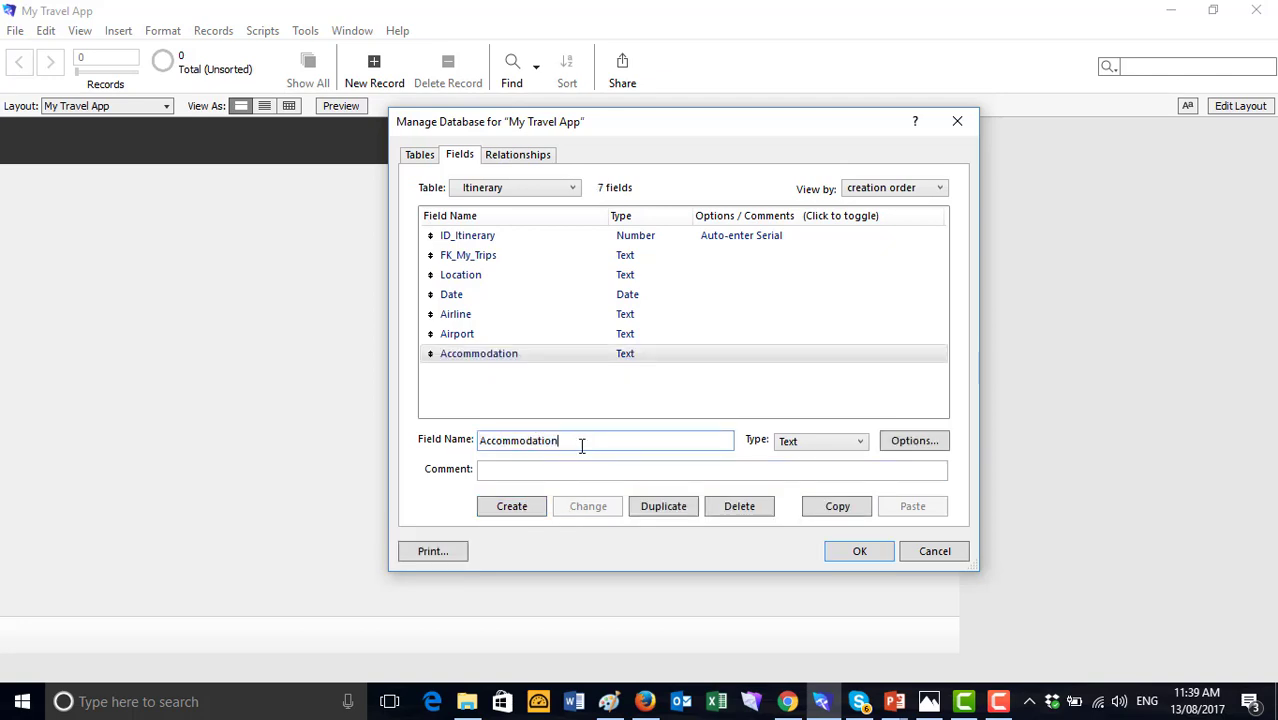
text(Address)
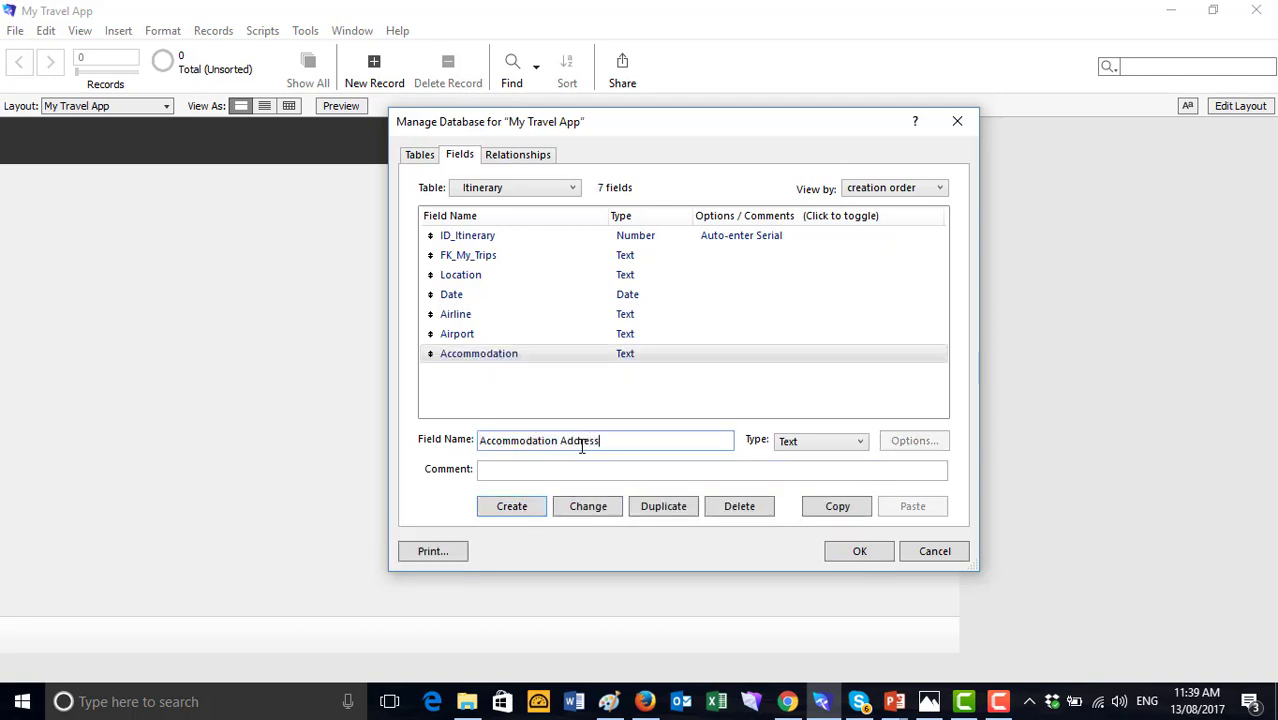
click(520, 508)
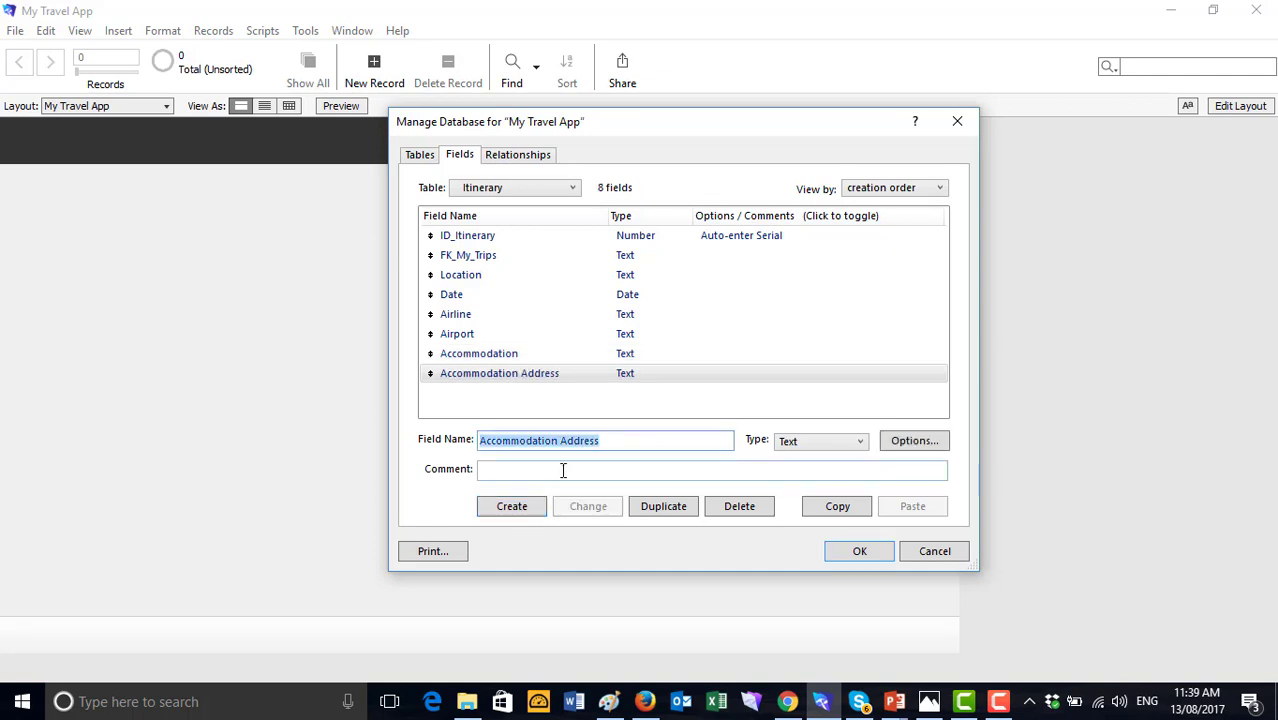
Add Accommodation City, Accommodation State and Accommodation Country text fields
click(628, 440)
key(BackSpace)
key(BackSpace)
key(BackSpace)
key(BackSpace)
key(BackSpace)
key(BackSpace)
key(BackSpace)
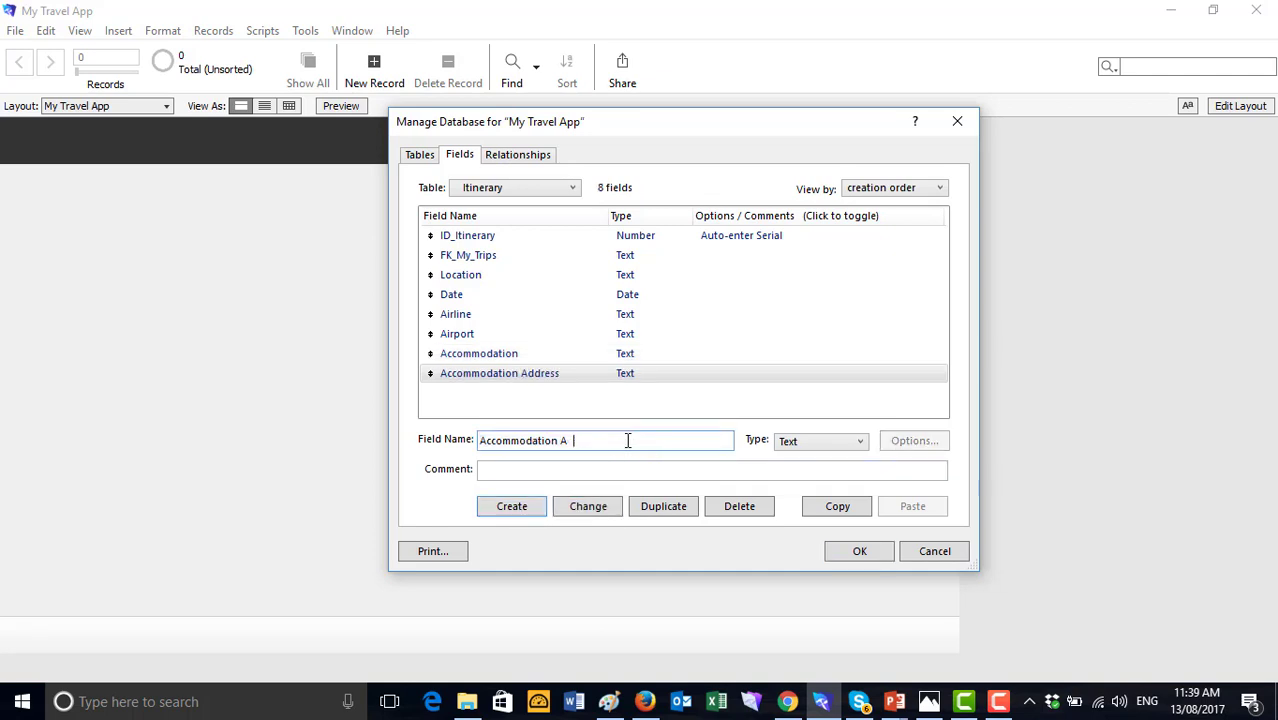
text(City)
click(497, 509)
click(596, 441)
key(BackSpace)
key(BackSpace)
key(BackSpace)
key(BackSpace)
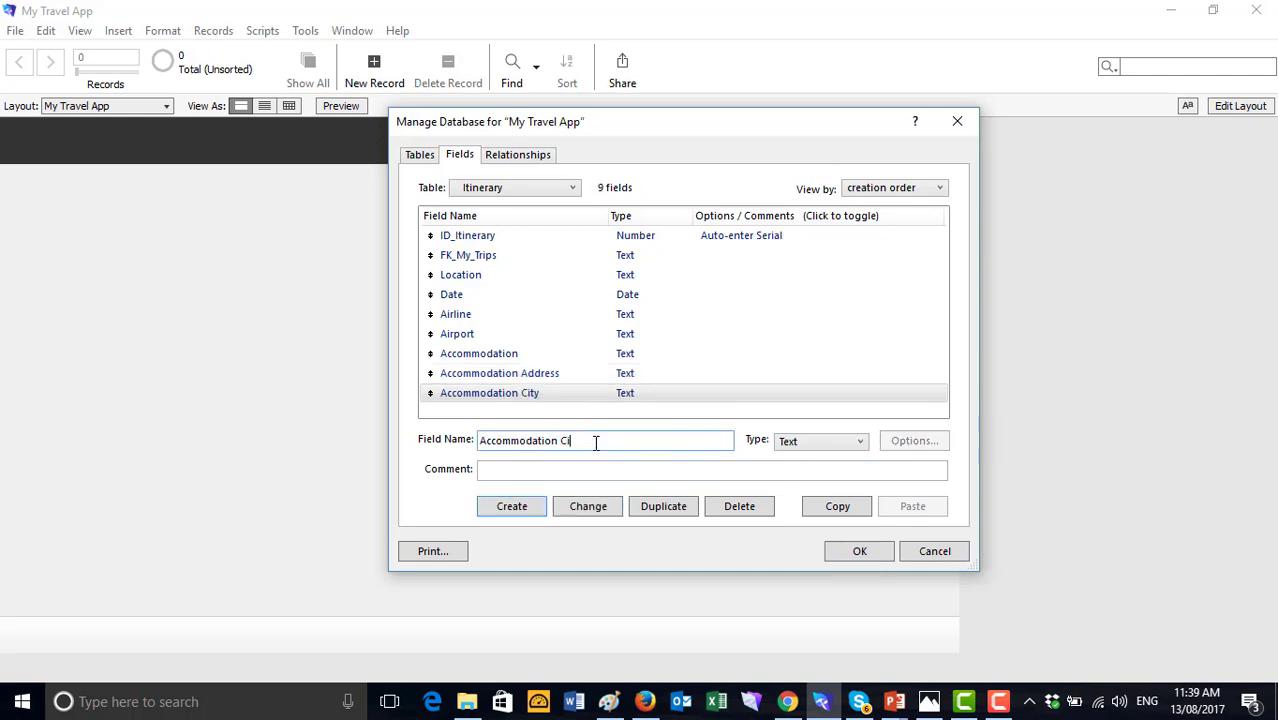
text(State)
click(507, 507)
click(597, 442)
key(BackSpace)
key(BackSpace)
key(BackSpace)
key(BackSpace)
key(BackSpace)
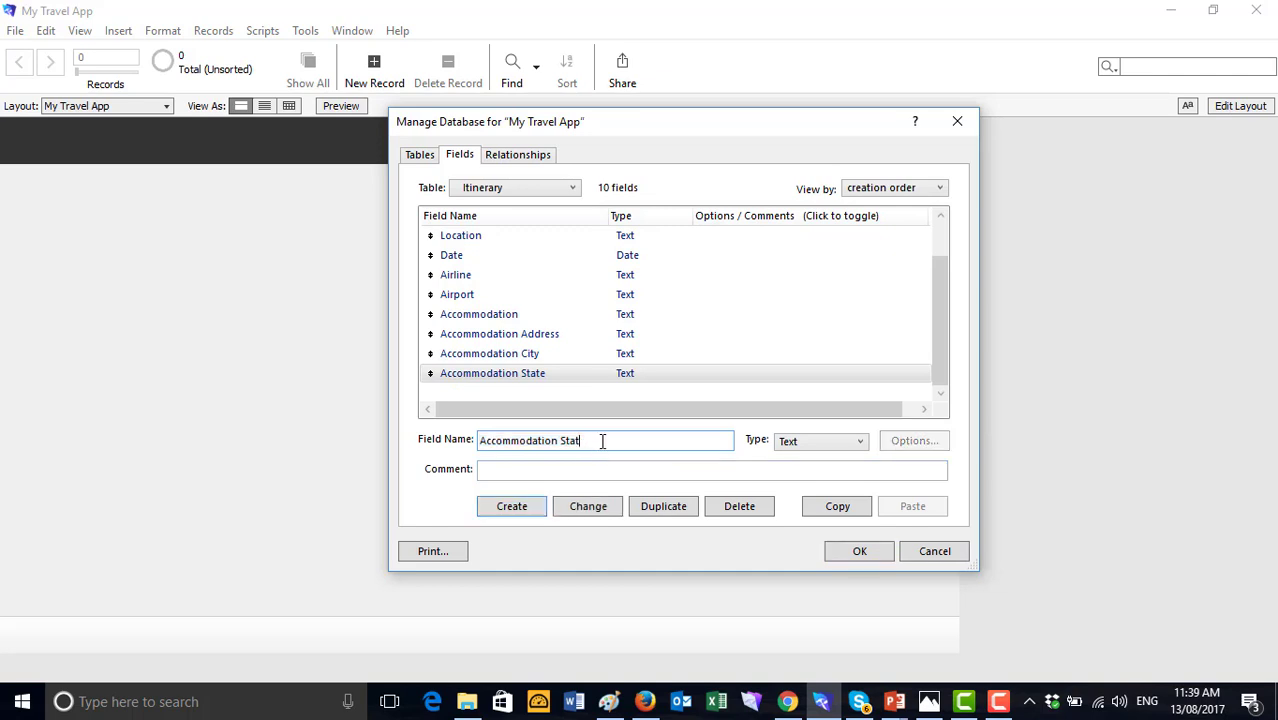
text(Country)
click(518, 509)
Clear the field name and enter Check In Time as the next field
click(607, 442)
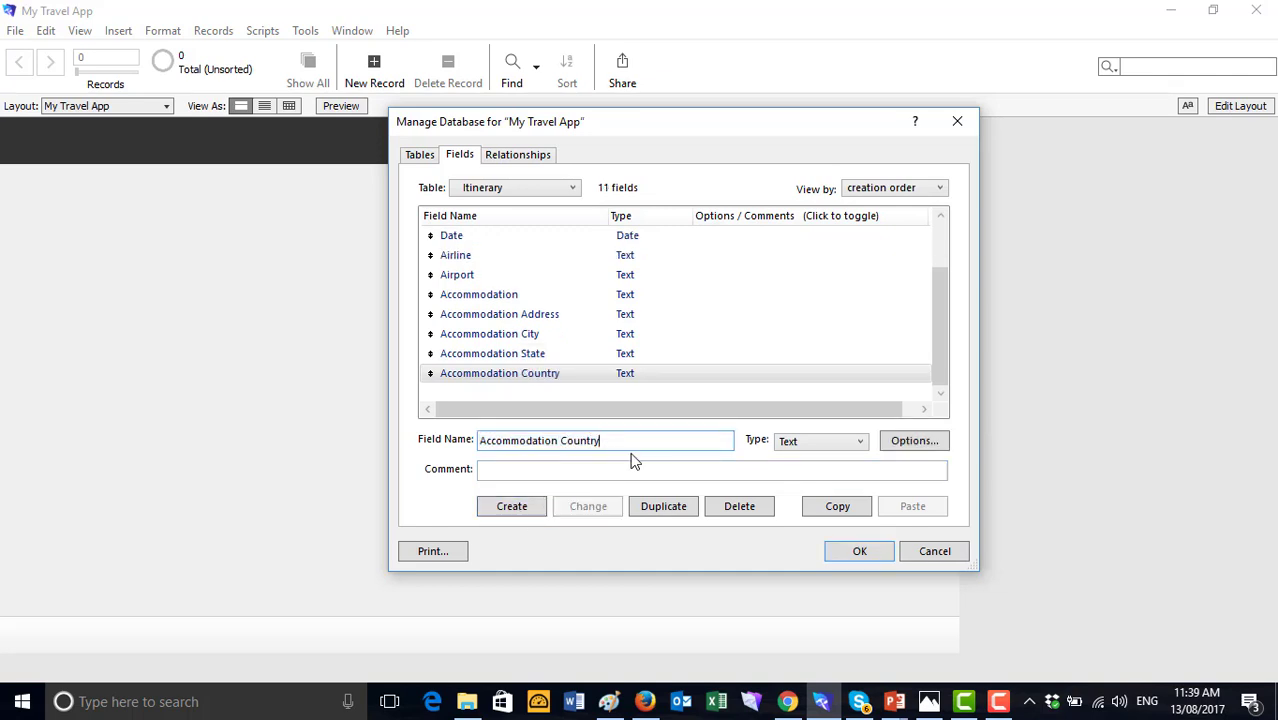
click(886, 392)
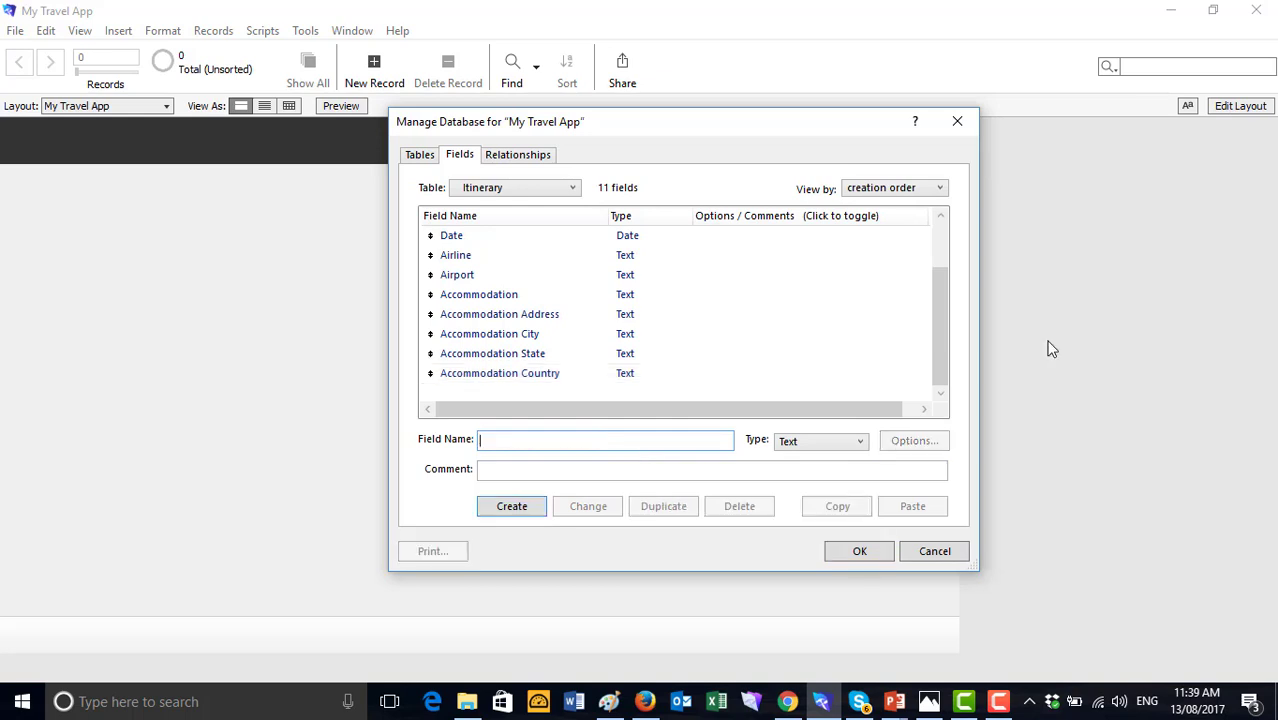
text(Check In Time)
Create Check In Time as a Text field
click(850, 441)
click(788, 459)
click(531, 505)
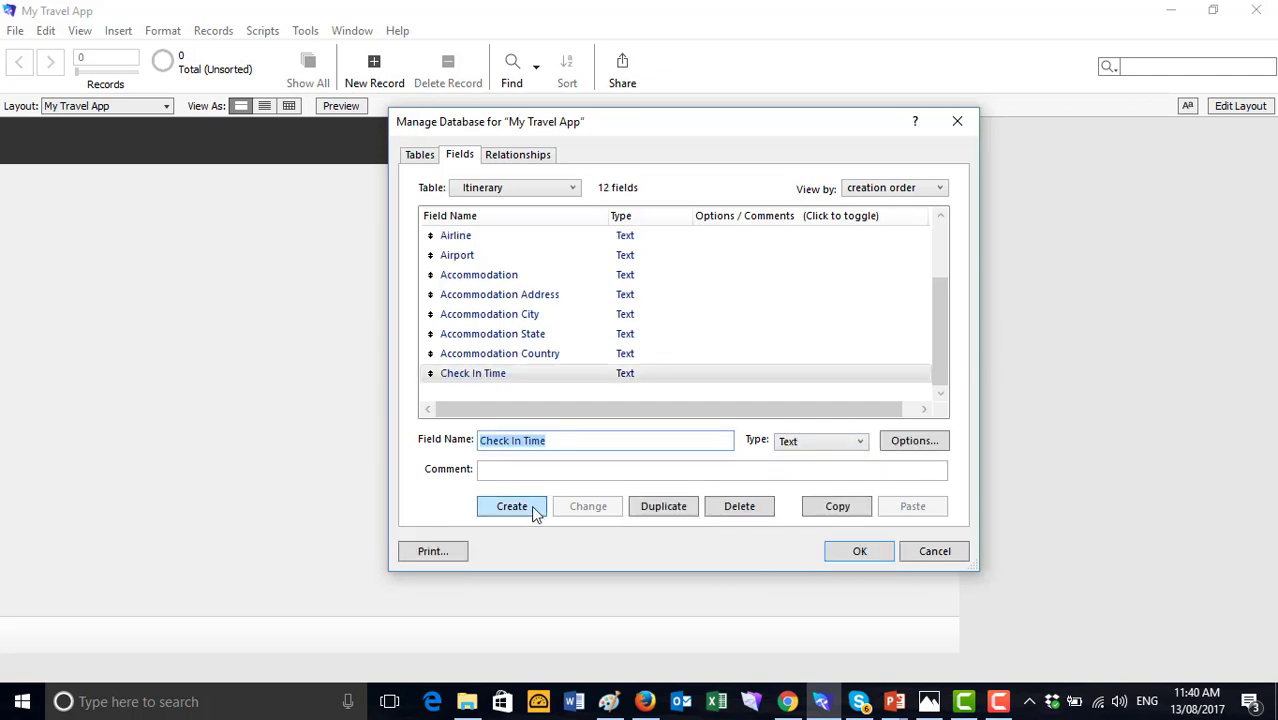
click(554, 446)
key(BackSpace)
key(BackSpace)
key(BackSpace)
key(BackSpace)
key(BackSpace)
key(BackSpace)
key(BackSpace)
key(BackSpace)
key(BackSpace)
key(BackSpace)
key(BackSpace)
key(BackSpace)
key(BackSpace)
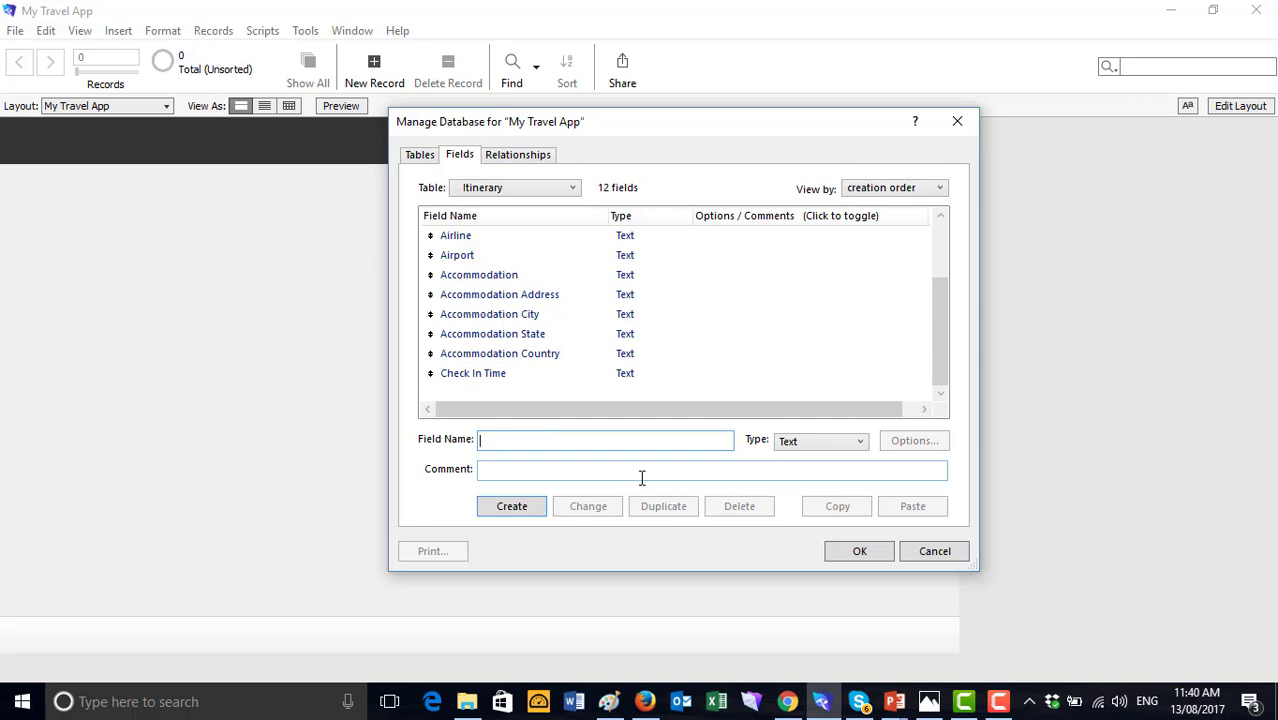
Add Bar and Food as Number fields
text(Bar)
click(858, 443)
click(842, 474)
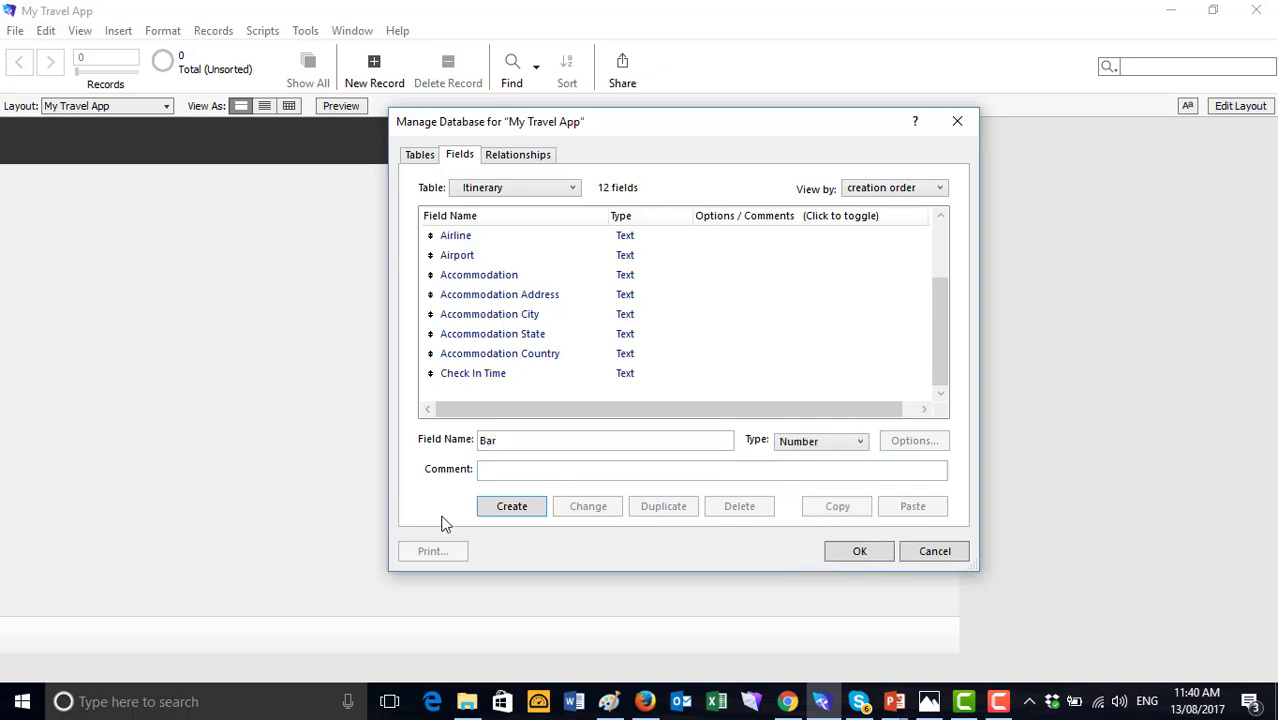
click(512, 506)
click(521, 444)
key(BackSpace)
key(BackSpace)
key(BackSpace)
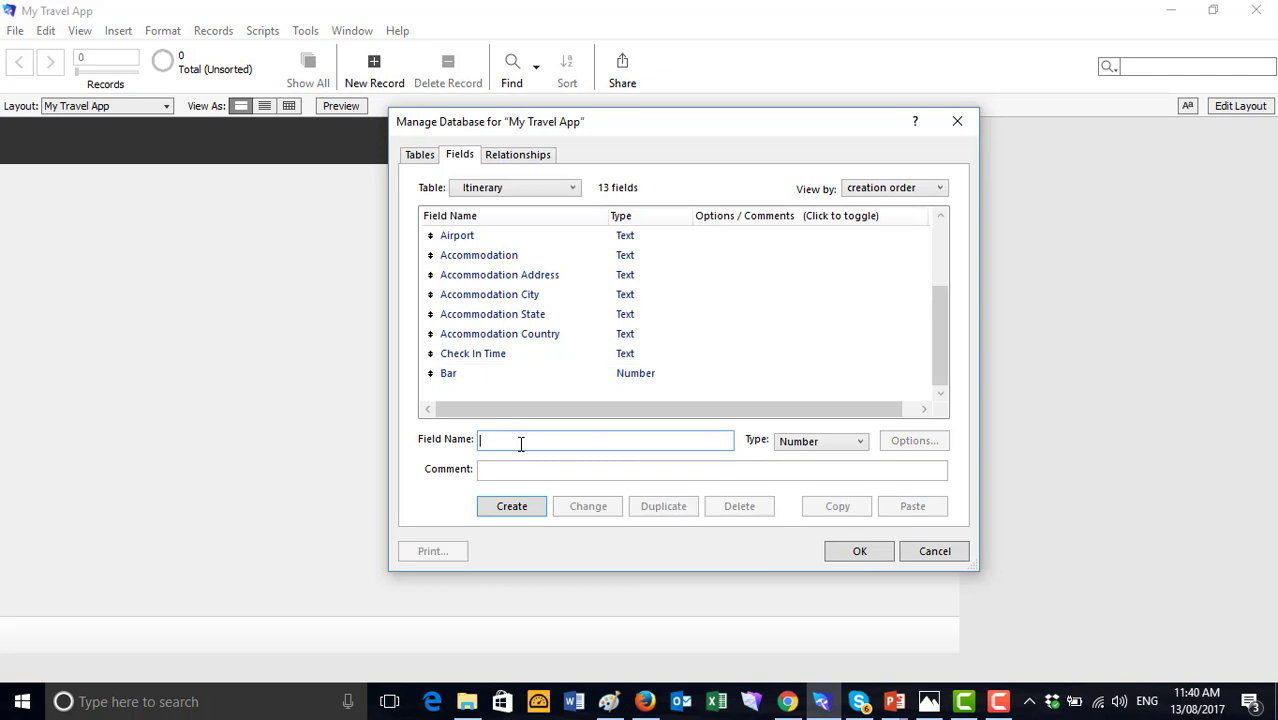
text(Food)
click(512, 506)
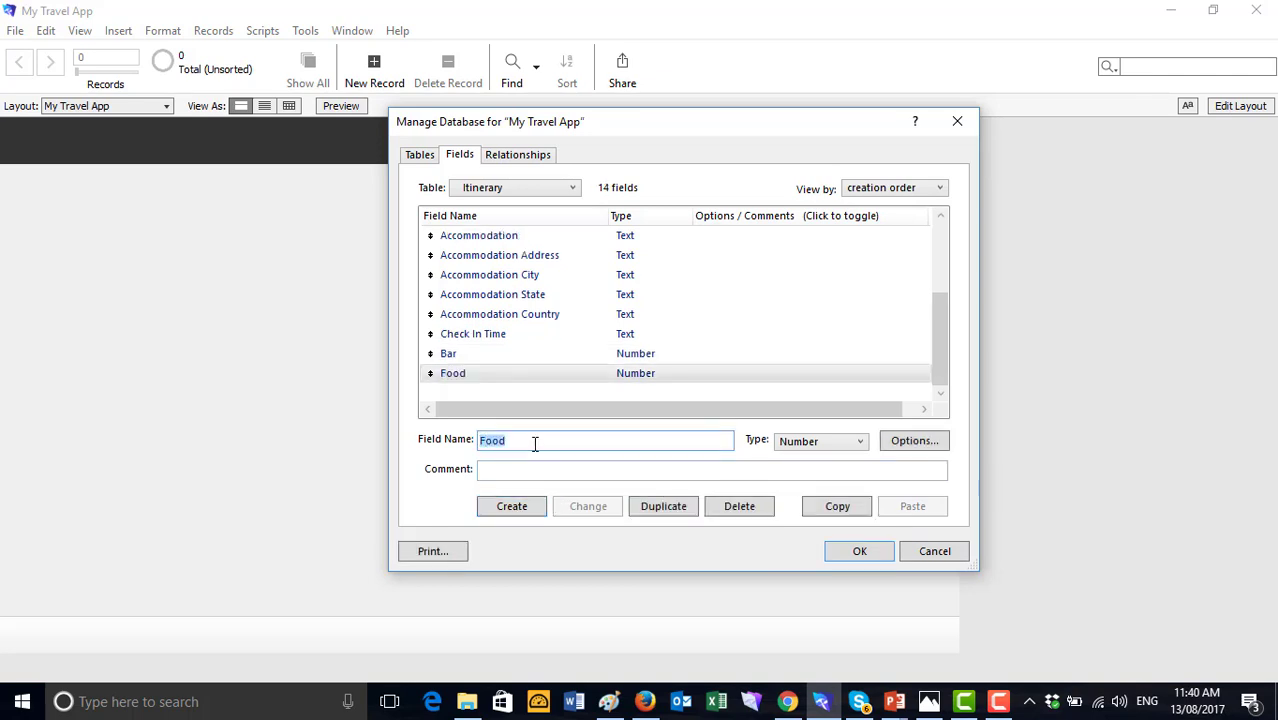
click(531, 442)
key(BackSpace)
key(BackSpace)
key(BackSpace)
key(BackSpace)
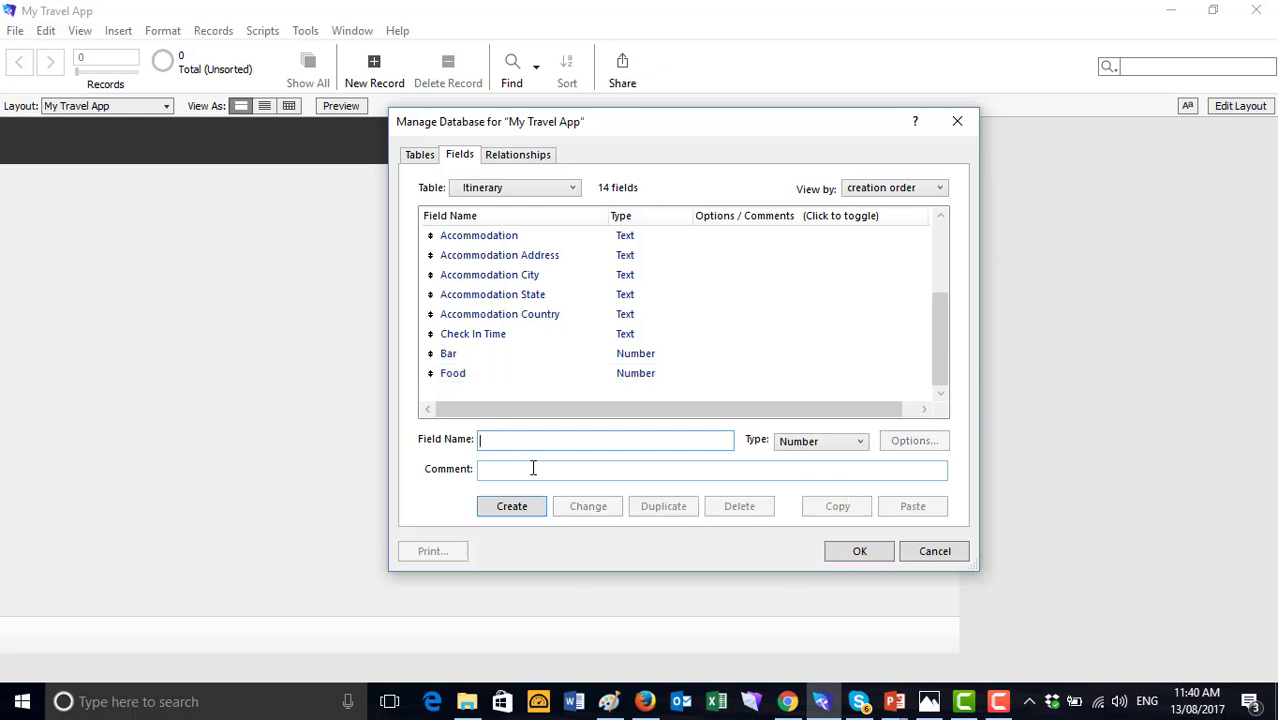
Add Taxi, Shopping and Massage as Number fields
text(Taxi)
click(508, 507)
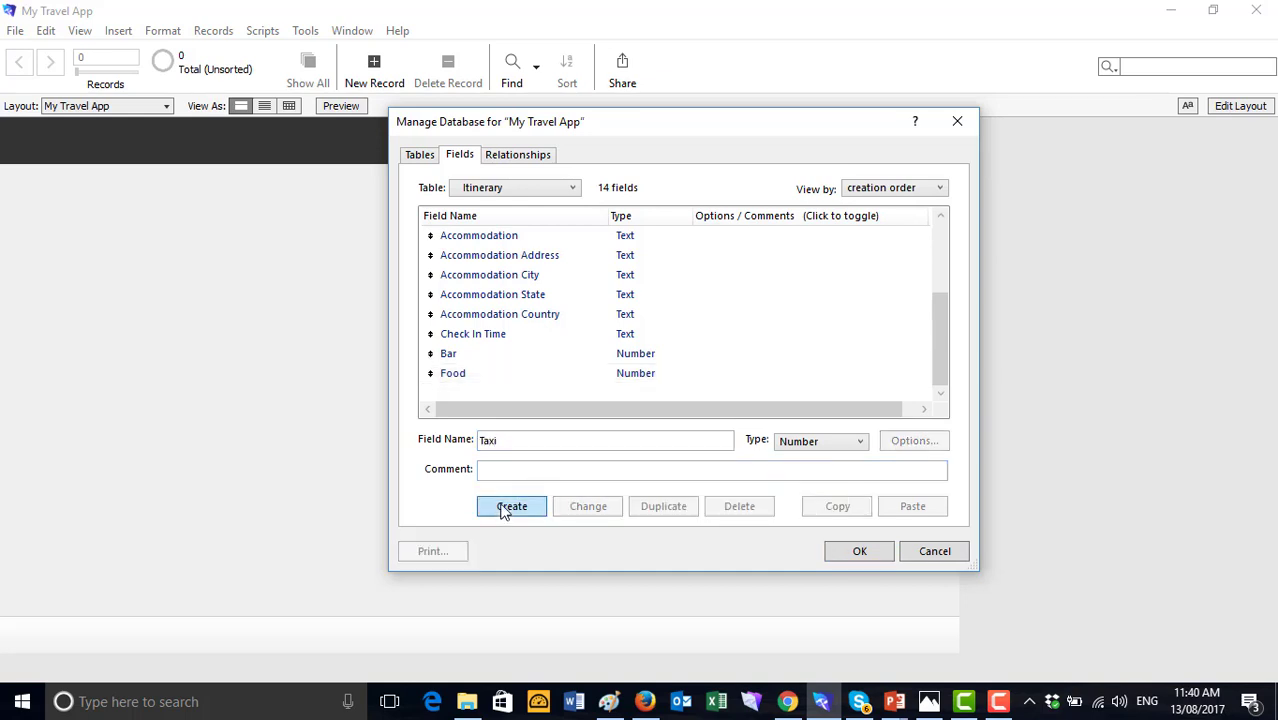
click(514, 442)
key(BackSpace)
key(BackSpace)
key(BackSpace)
key(BackSpace)
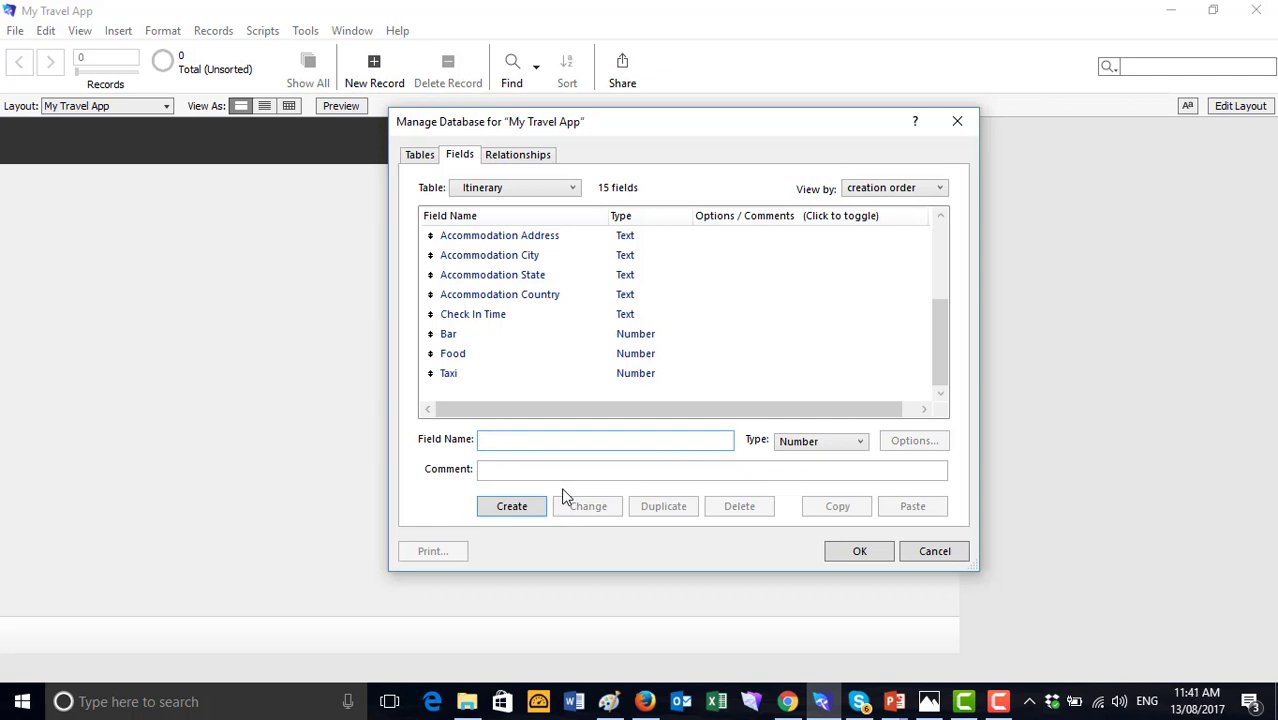
text(Shopping)
click(511, 506)
click(557, 447)
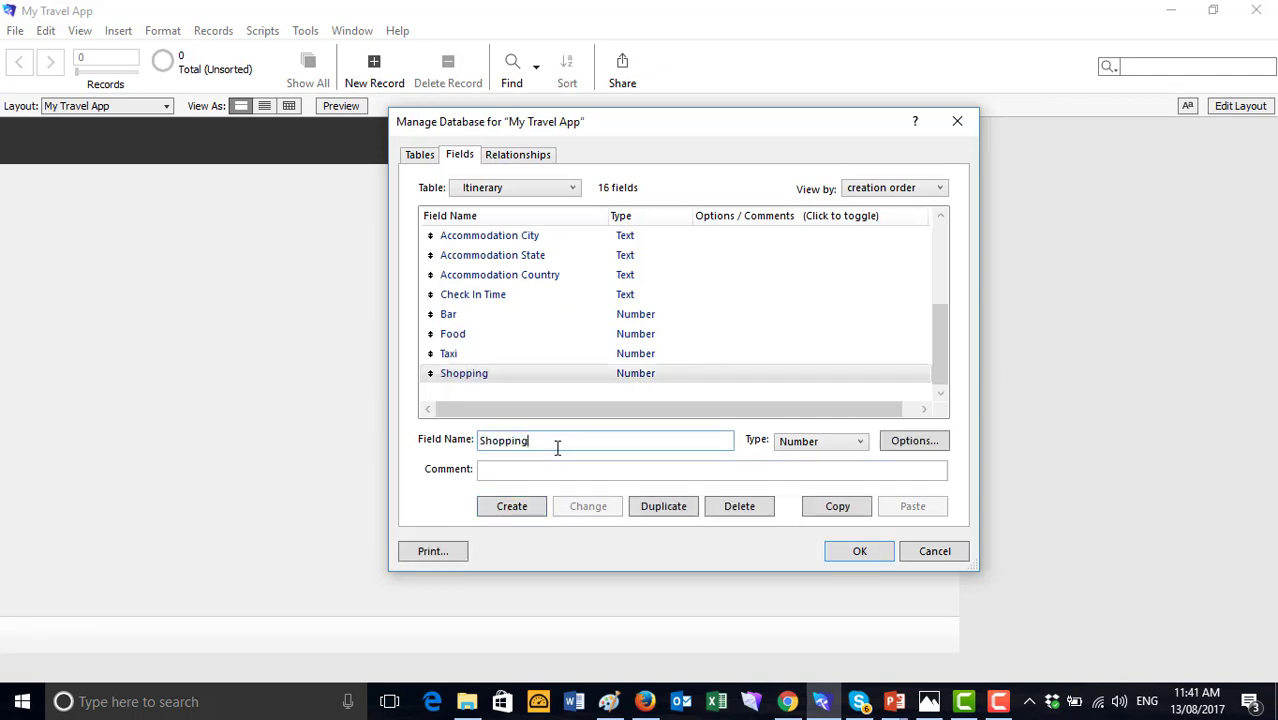
key(BackSpace)
key(BackSpace)
key(BackSpace)
key(BackSpace)
key(BackSpace)
key(BackSpace)
key(BackSpace)
key(BackSpace)
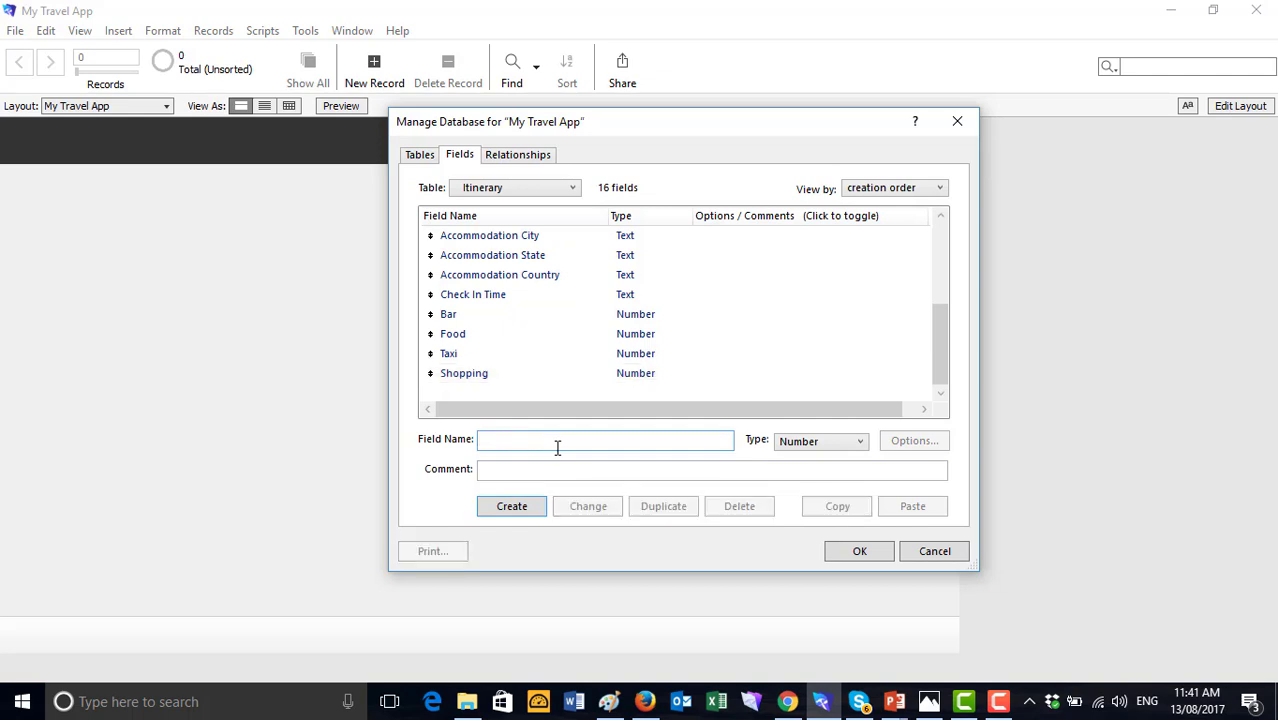
text(Massage)
click(525, 506)
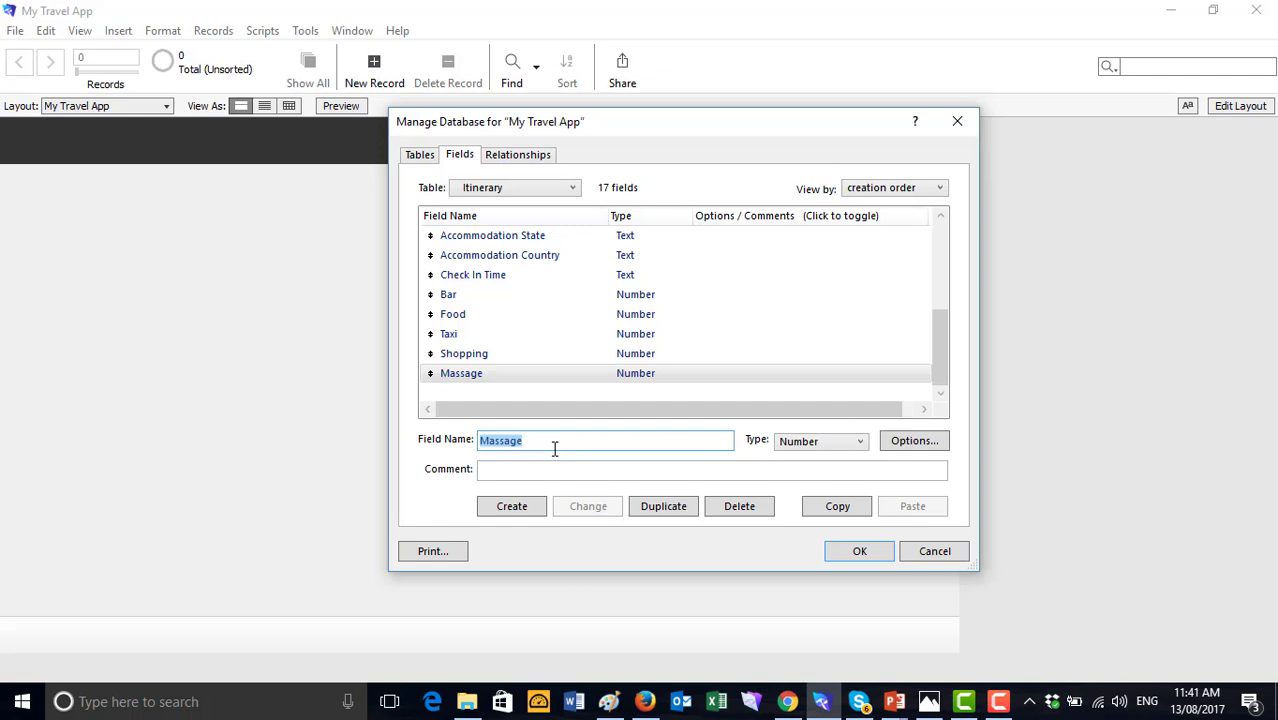
click(561, 443)
key(BackSpace)
key(BackSpace)
key(BackSpace)
key(BackSpace)
key(BackSpace)
key(BackSpace)
key(BackSpace)
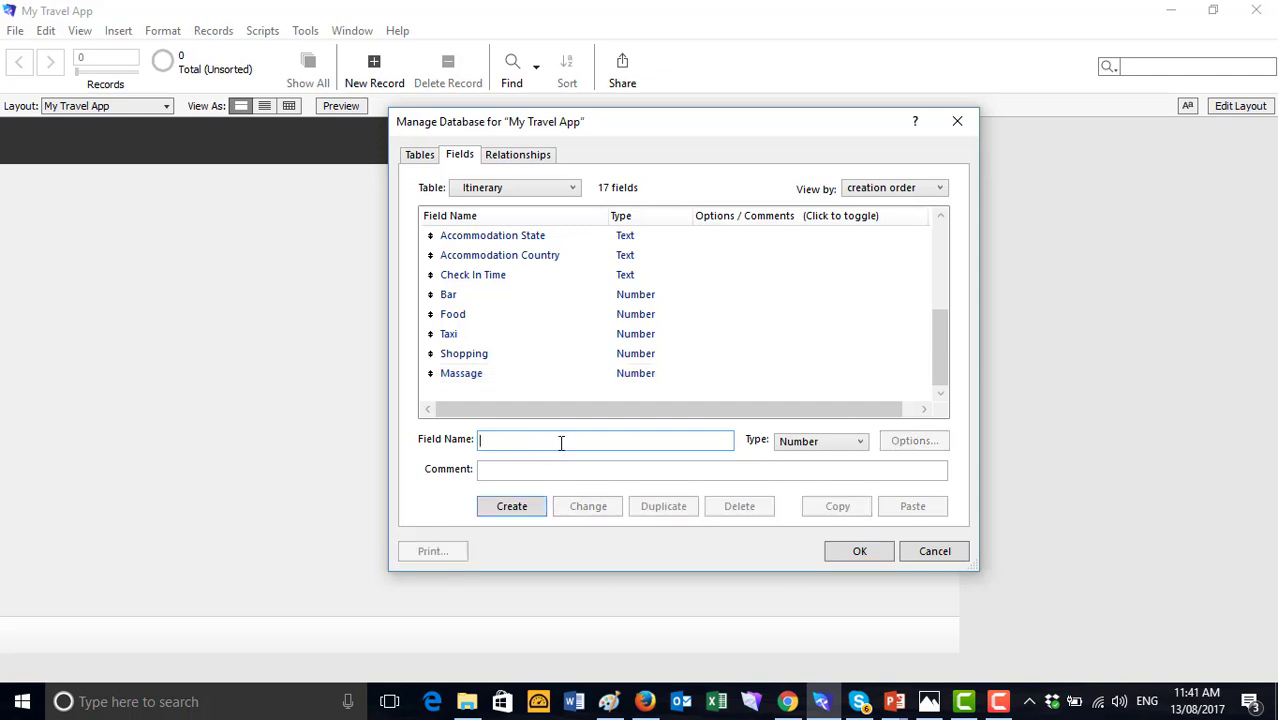
Begin naming the next field Total Spend, correcting the capitalization typo
text(Total SPen)
key(BackSpace)
key(BackSpace)
key(BackSpace)
text(e)
key(BackSpace)
Create Total Spend as a Calculation field
text(pend)
click(860, 441)
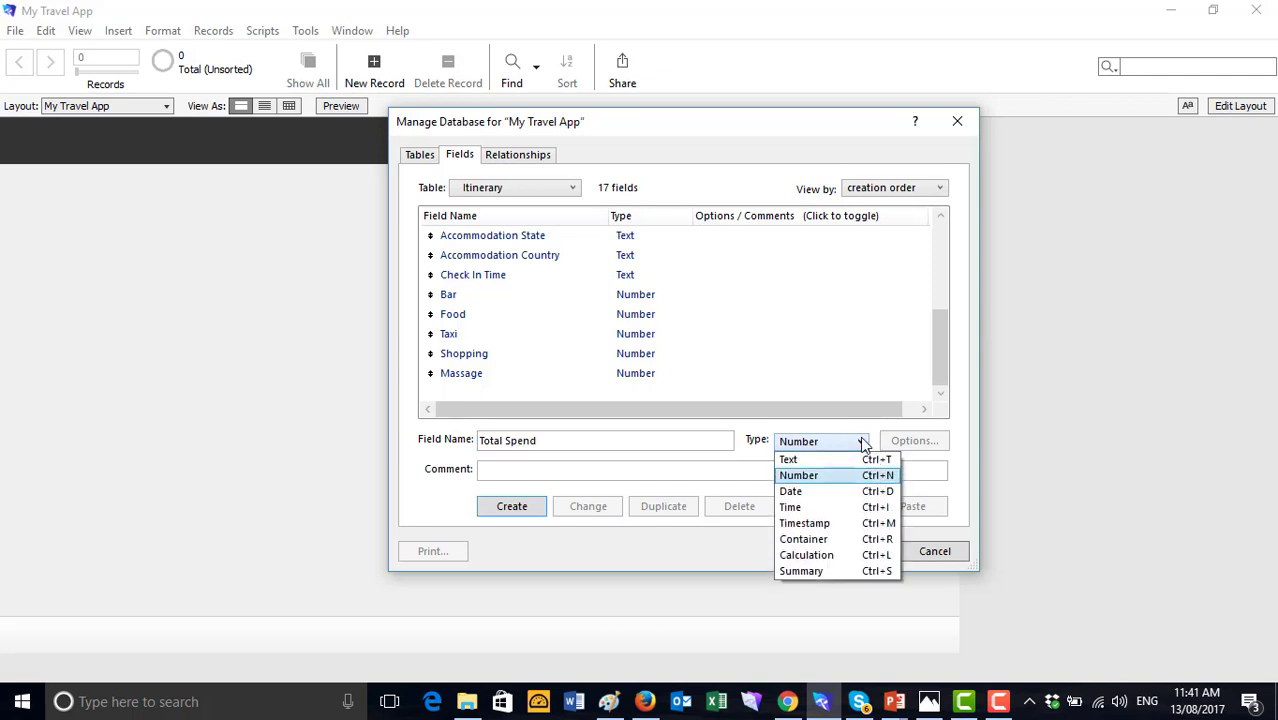
click(800, 555)
click(528, 505)
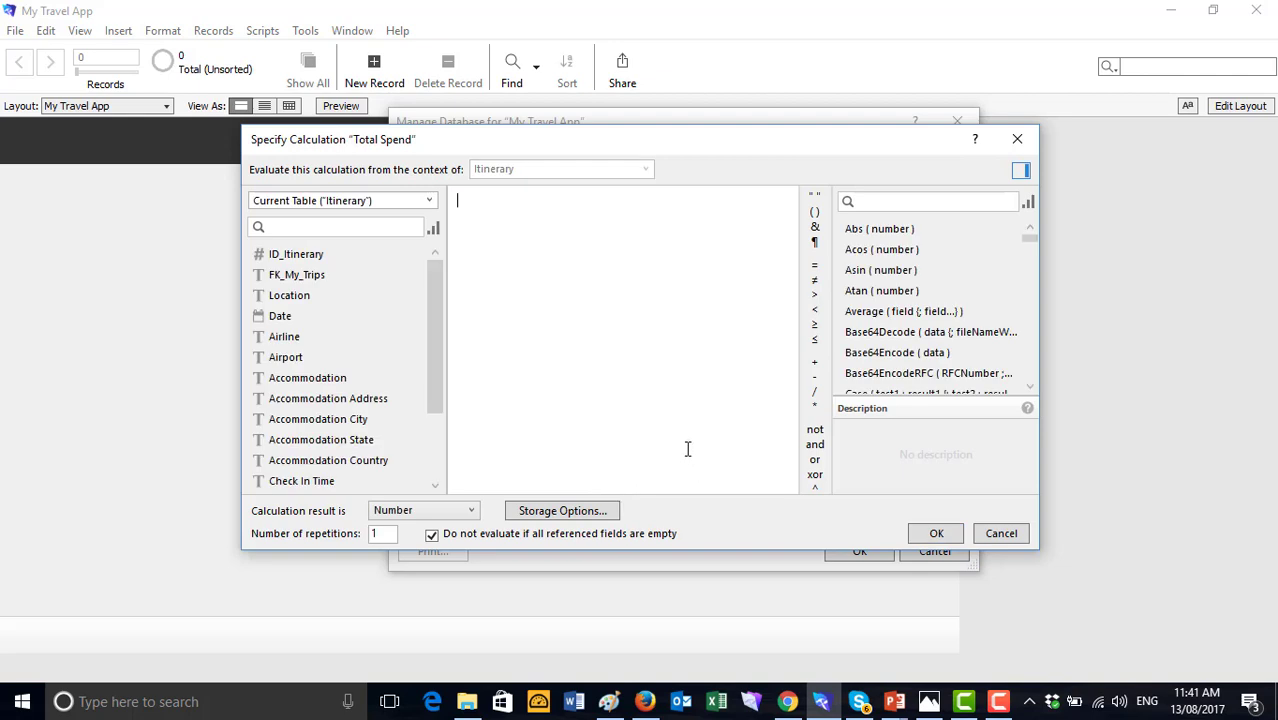
drag(430, 332, 440, 455)
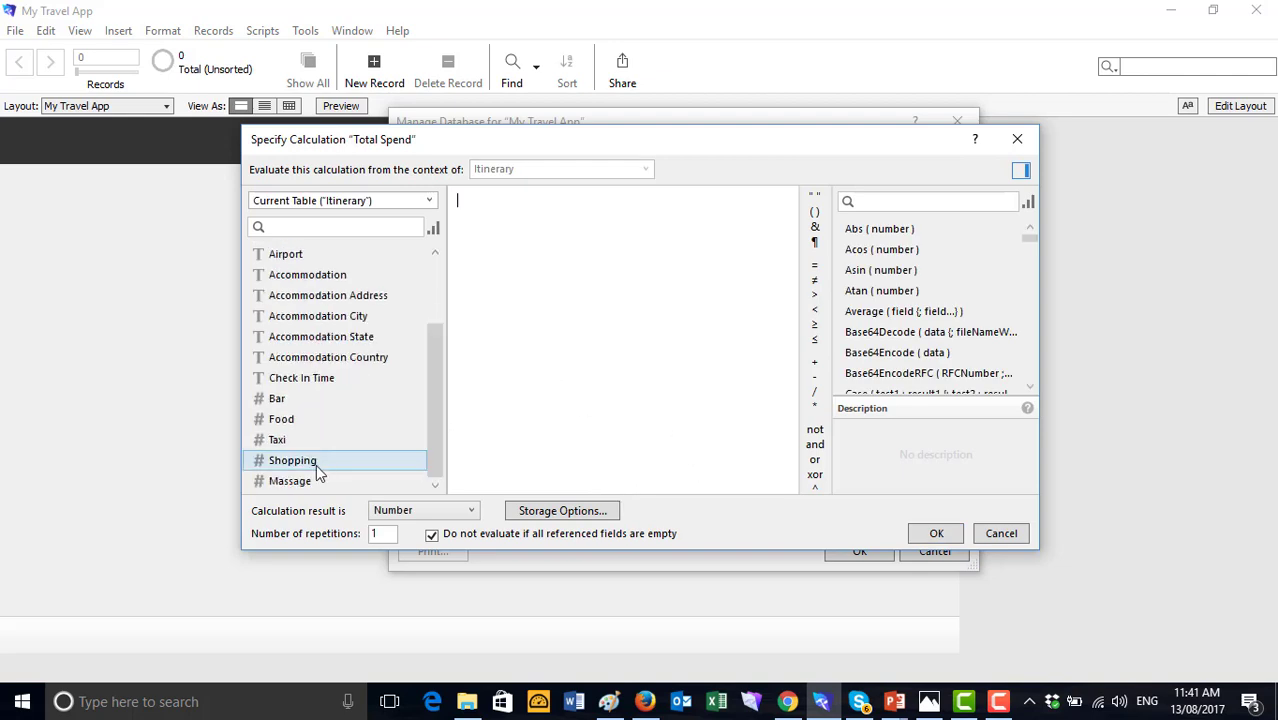
Set the Total Spend formula to Bar + Food + Taxi + Shopping + Massage
double_click(316, 400)
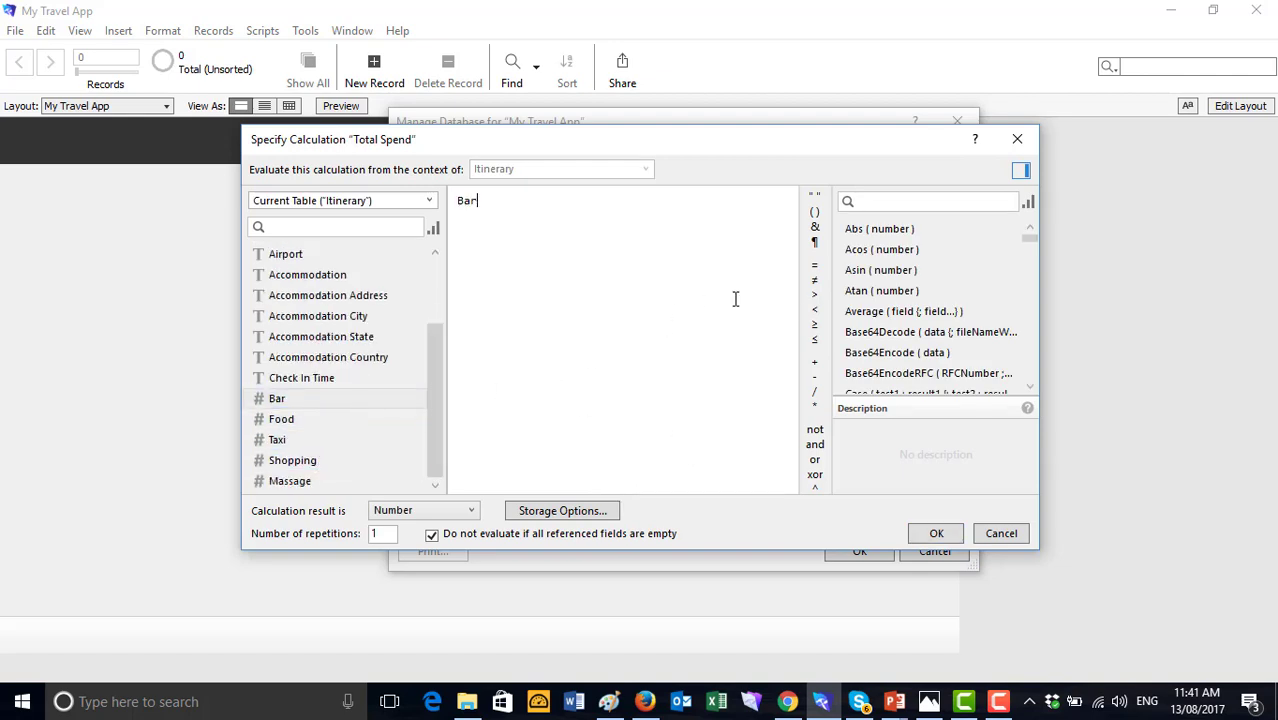
click(814, 362)
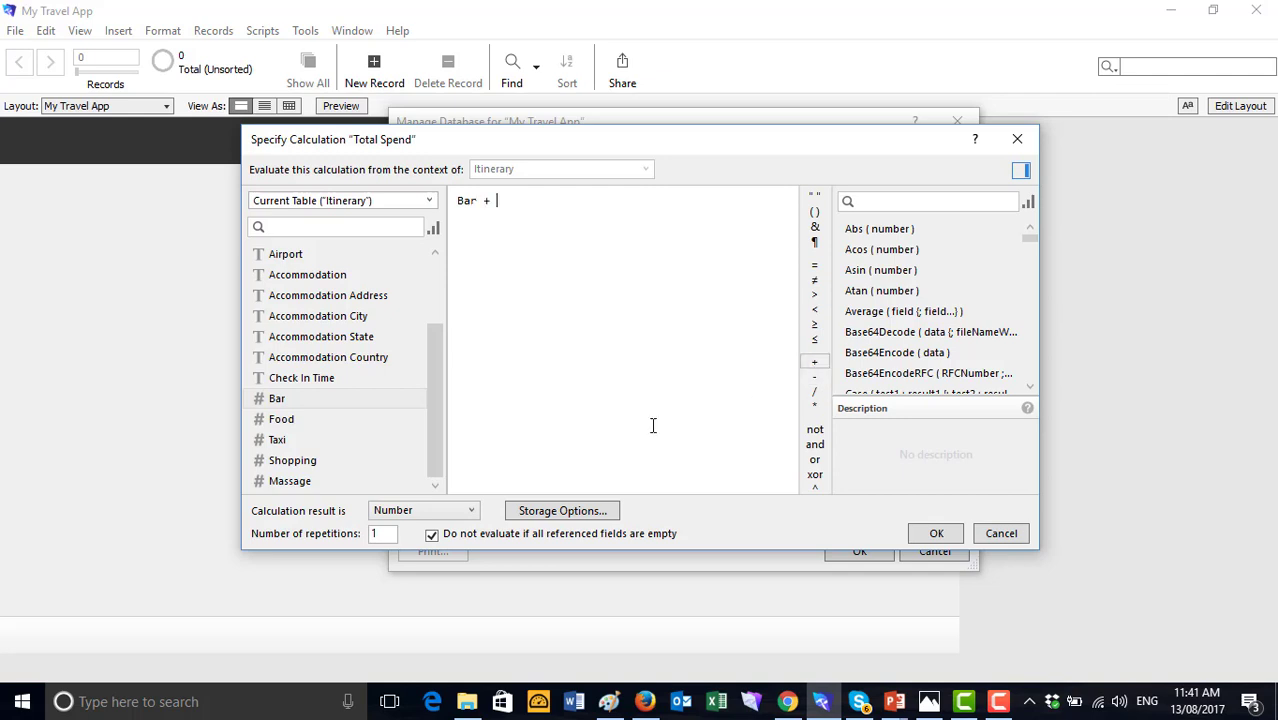
double_click(310, 420)
click(814, 362)
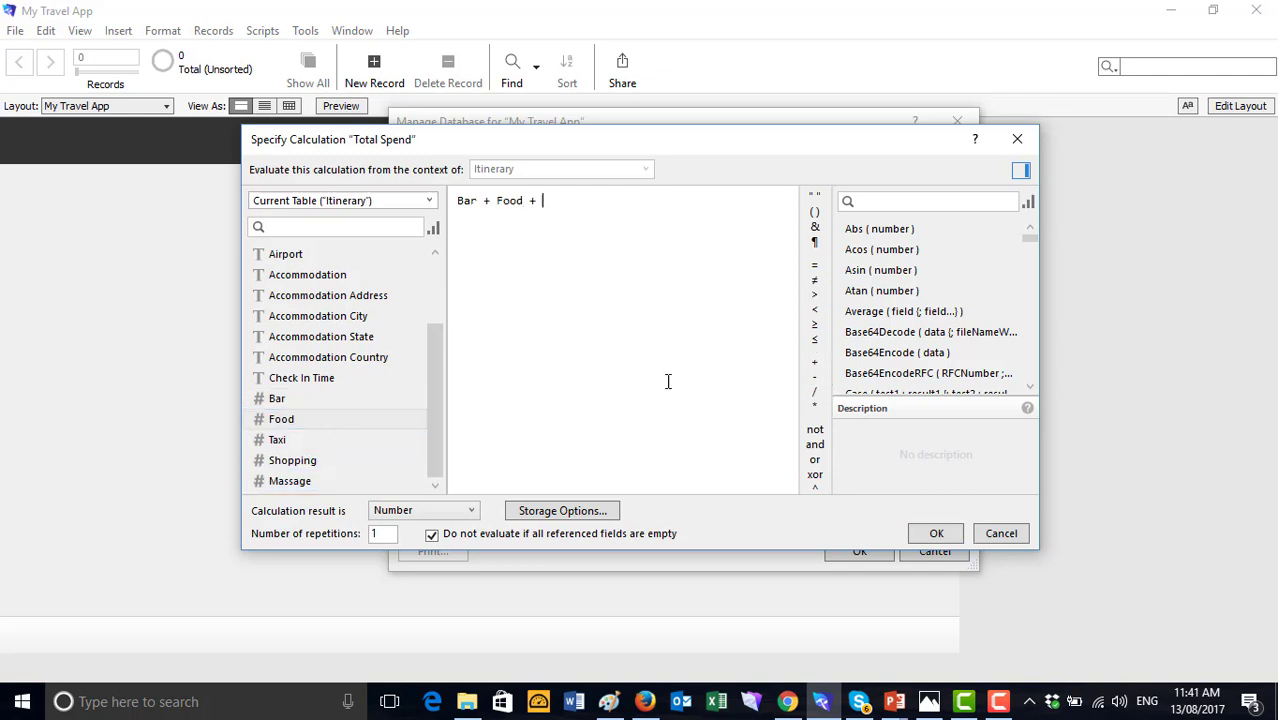
double_click(290, 440)
click(813, 363)
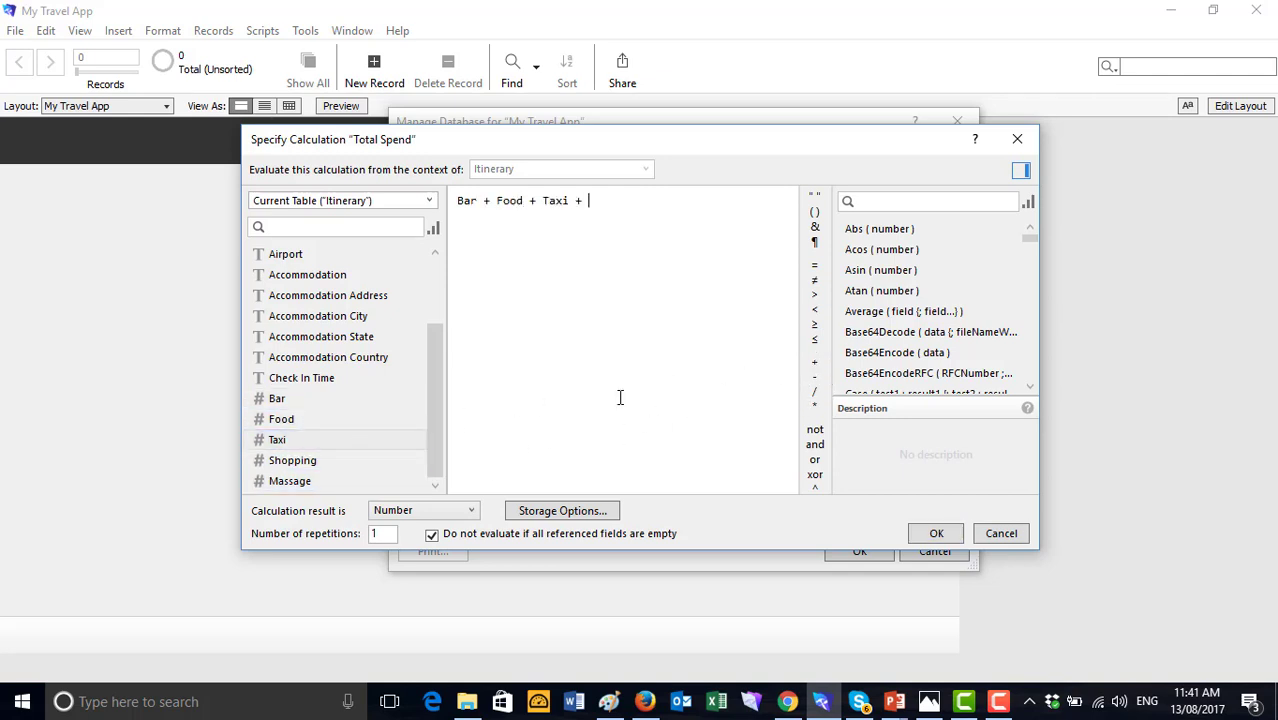
double_click(300, 461)
click(814, 362)
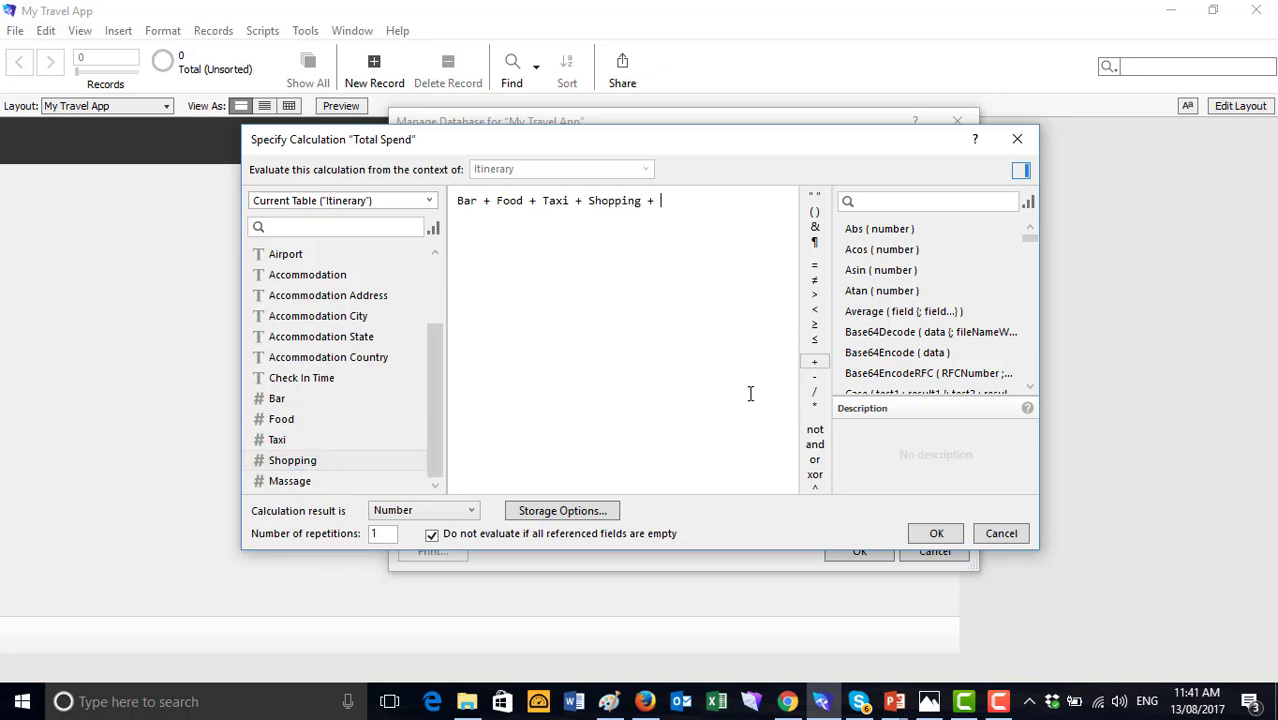
double_click(290, 481)
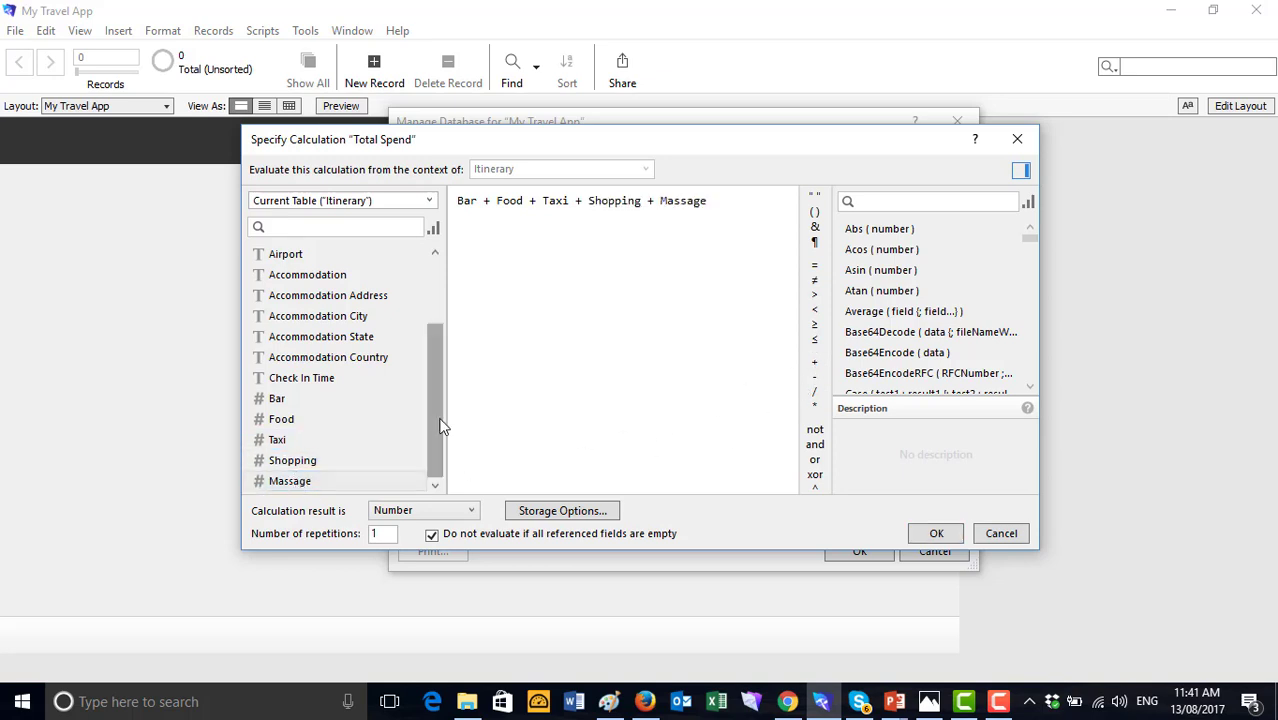
click(936, 535)
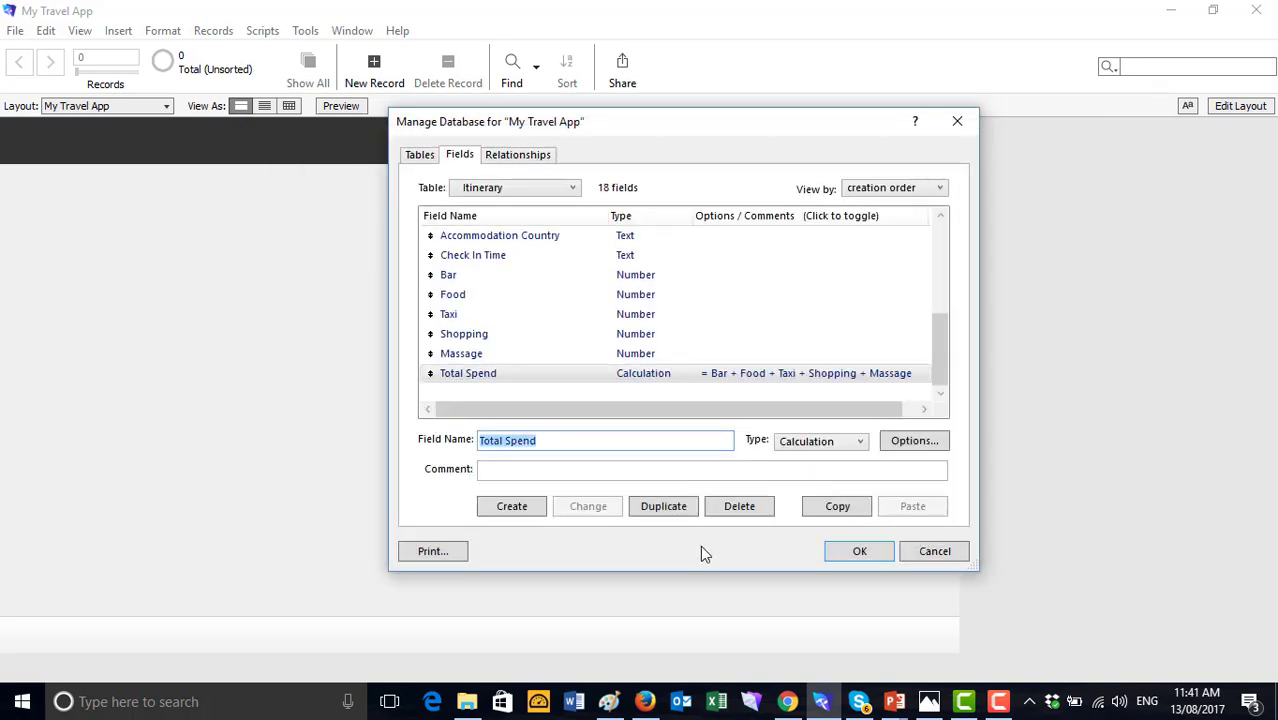
click(703, 554)
Add a Budget field of type Number
text(Budget)
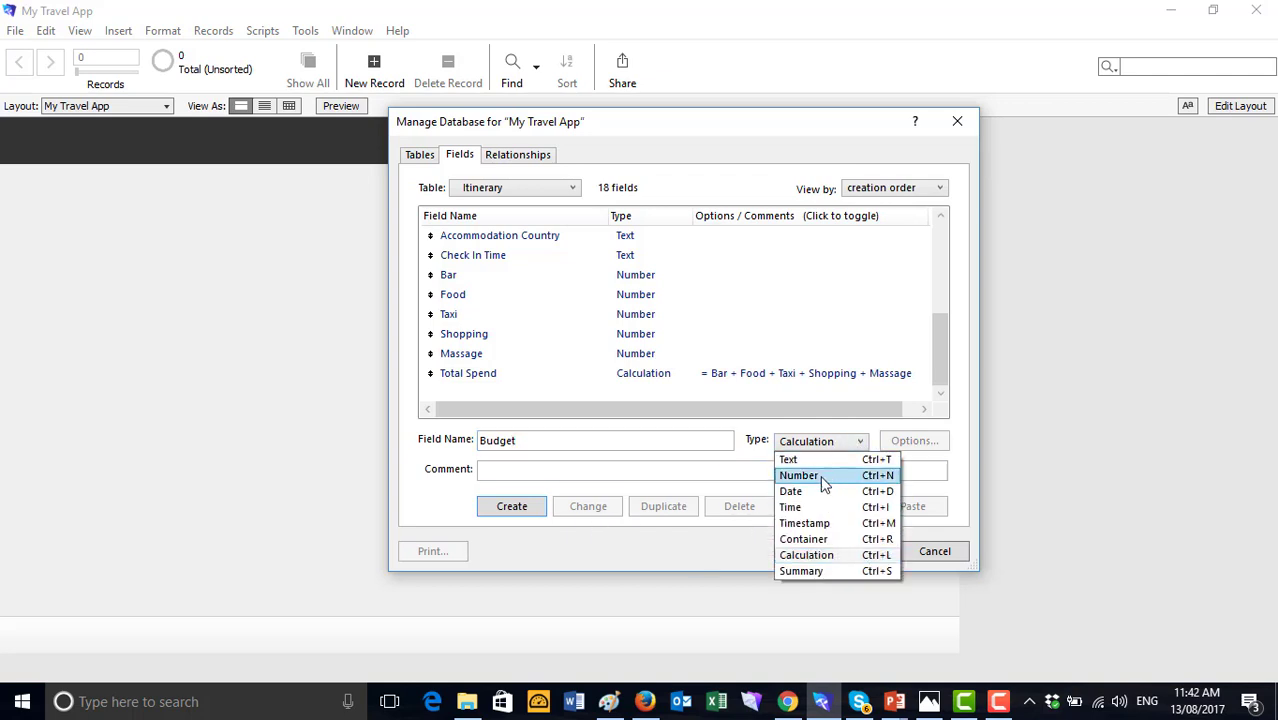
click(798, 475)
click(535, 504)
click(529, 440)
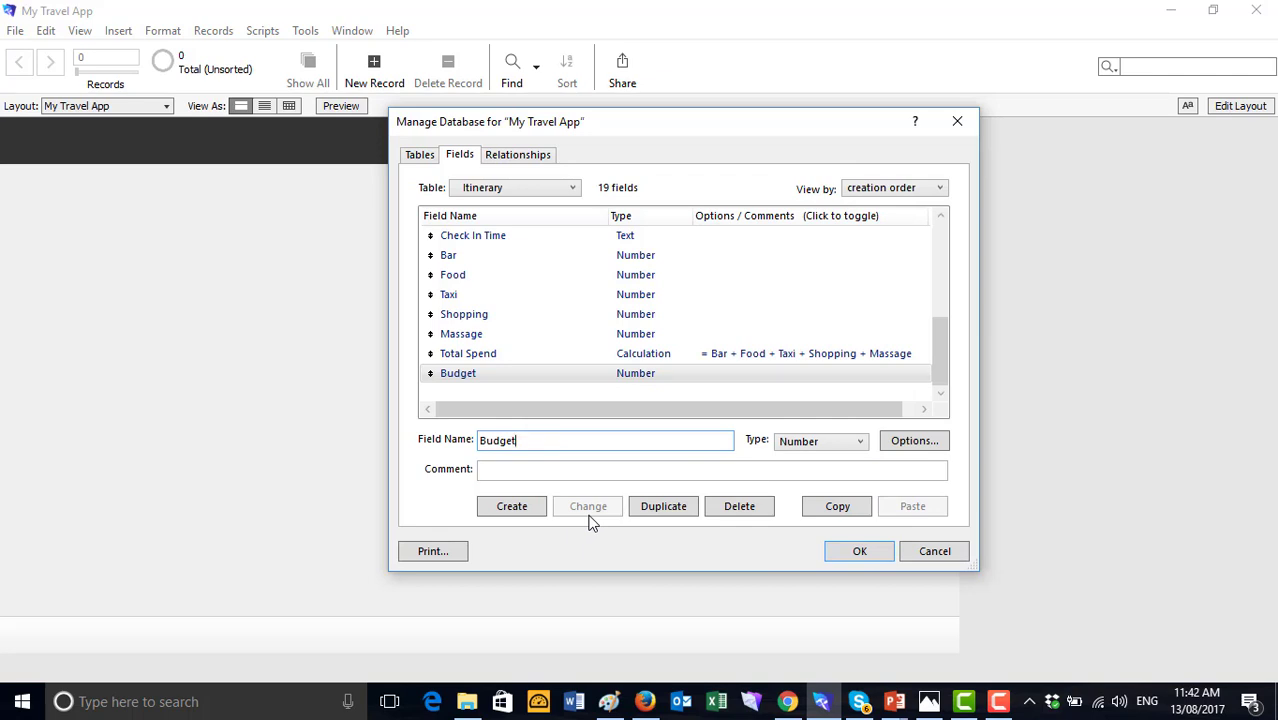
key(BackSpace)
key(BackSpace)
key(BackSpace)
key(BackSpace)
key(BackSpace)
key(BackSpace)
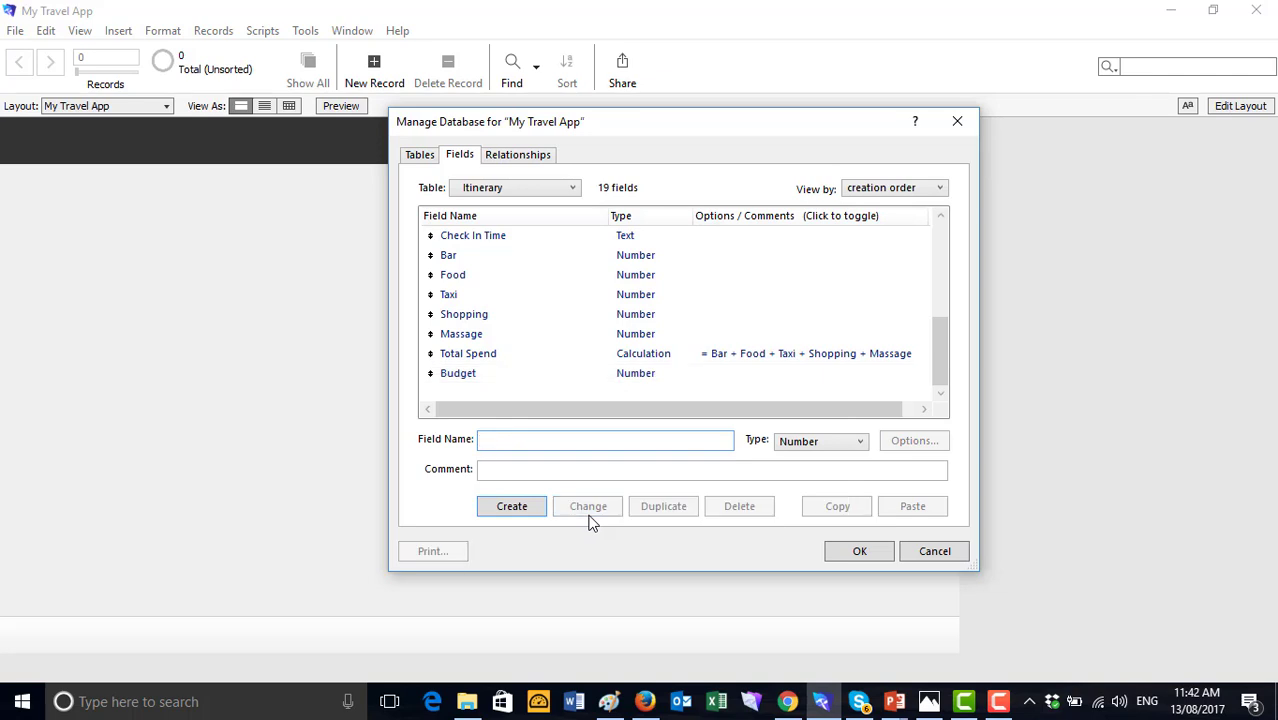
Add Budget Variance as Number, then change its type to Calculation, accepting the warning
text(Budget Variance)
click(858, 446)
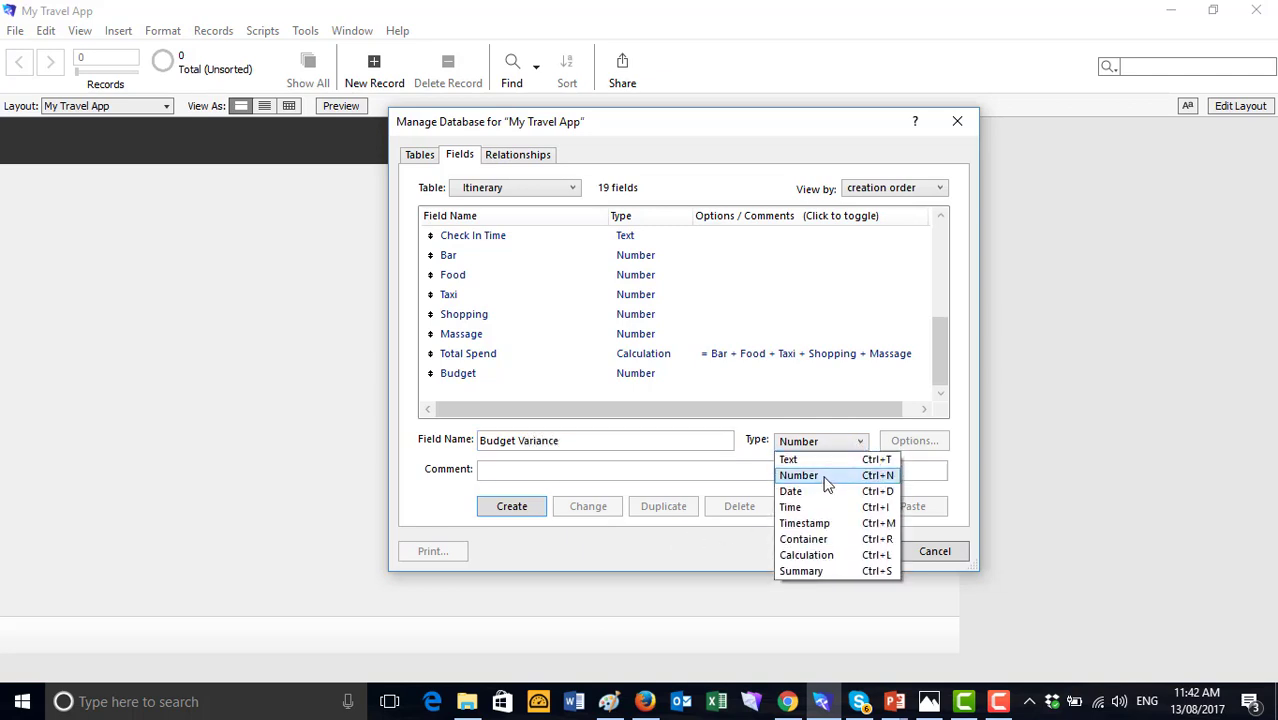
click(830, 482)
click(503, 510)
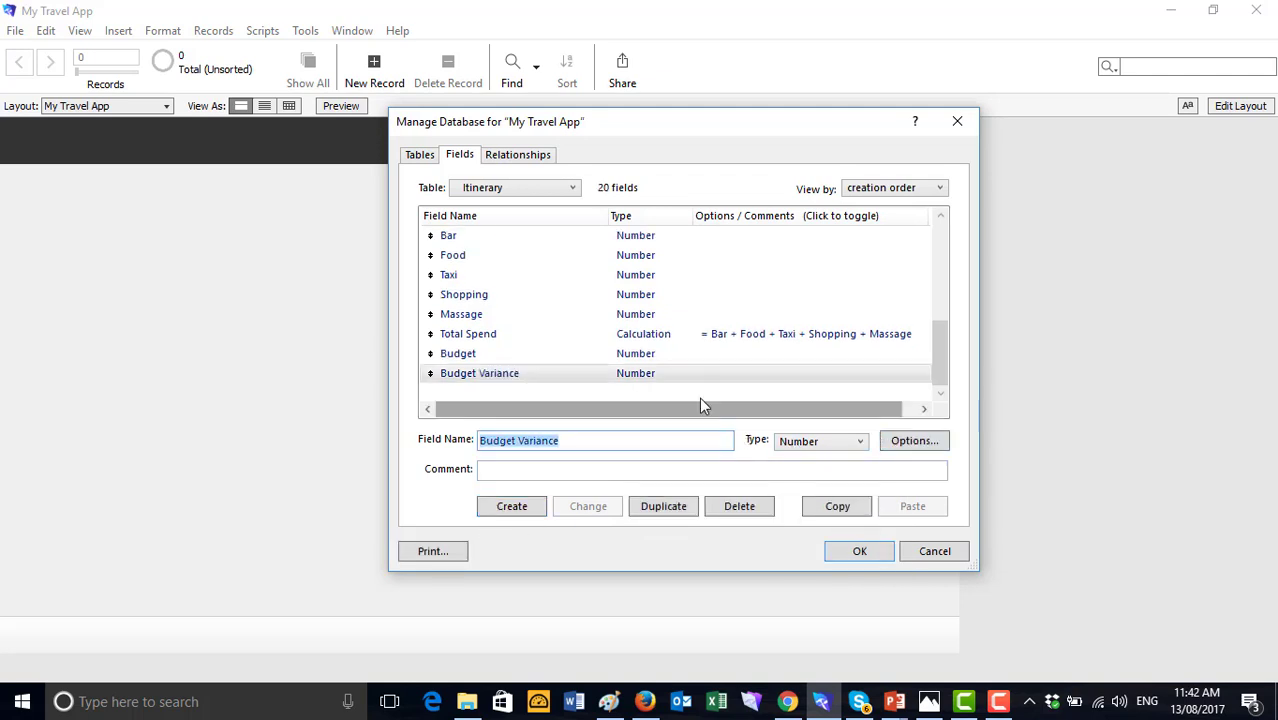
click(579, 377)
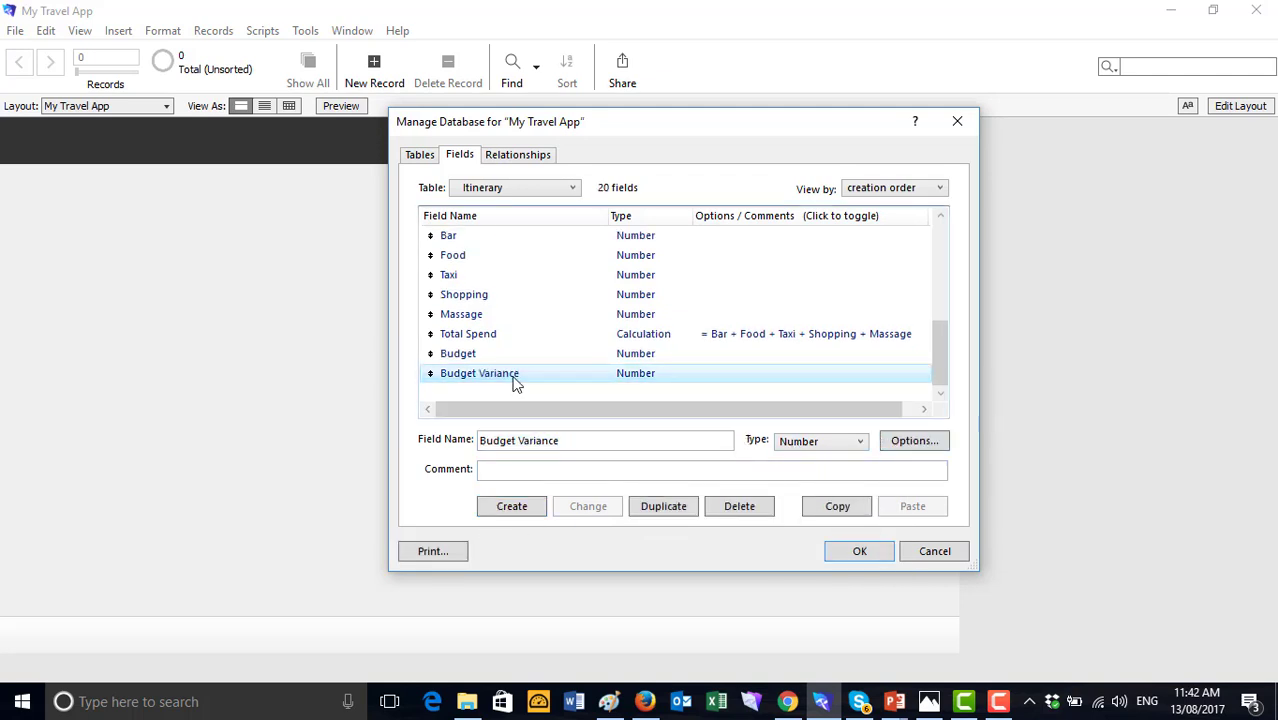
click(852, 443)
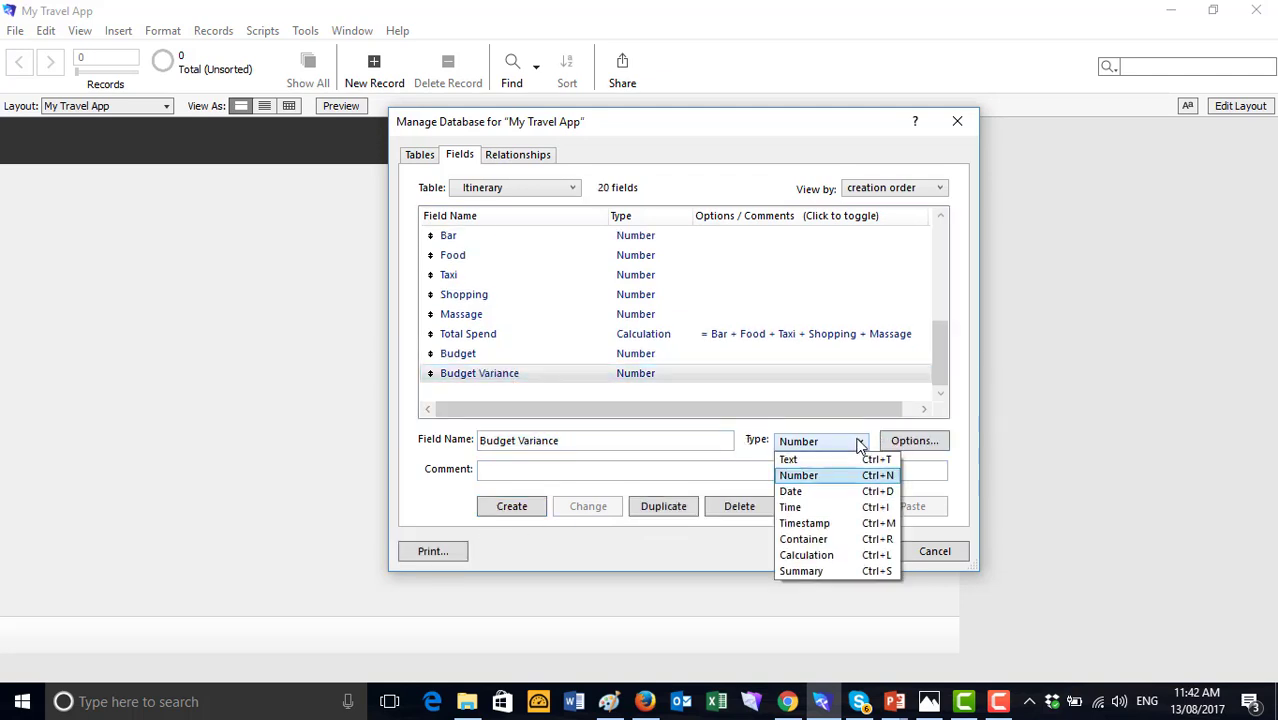
click(818, 556)
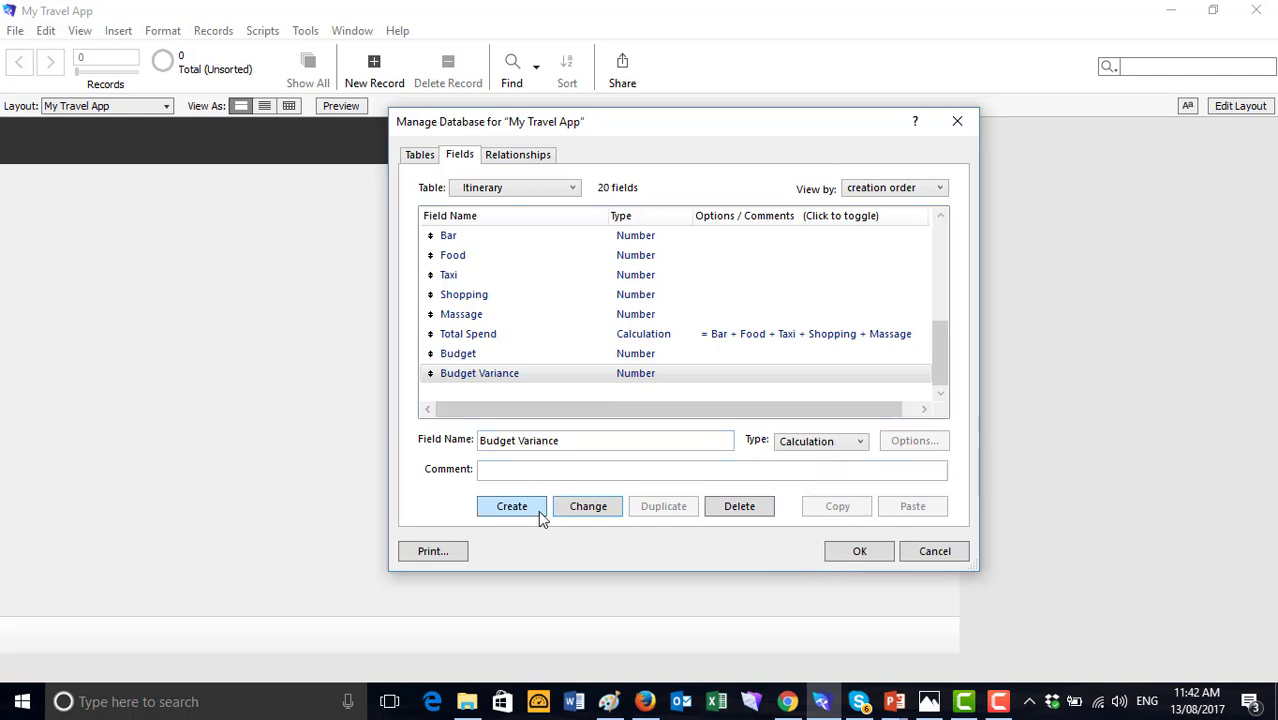
click(565, 512)
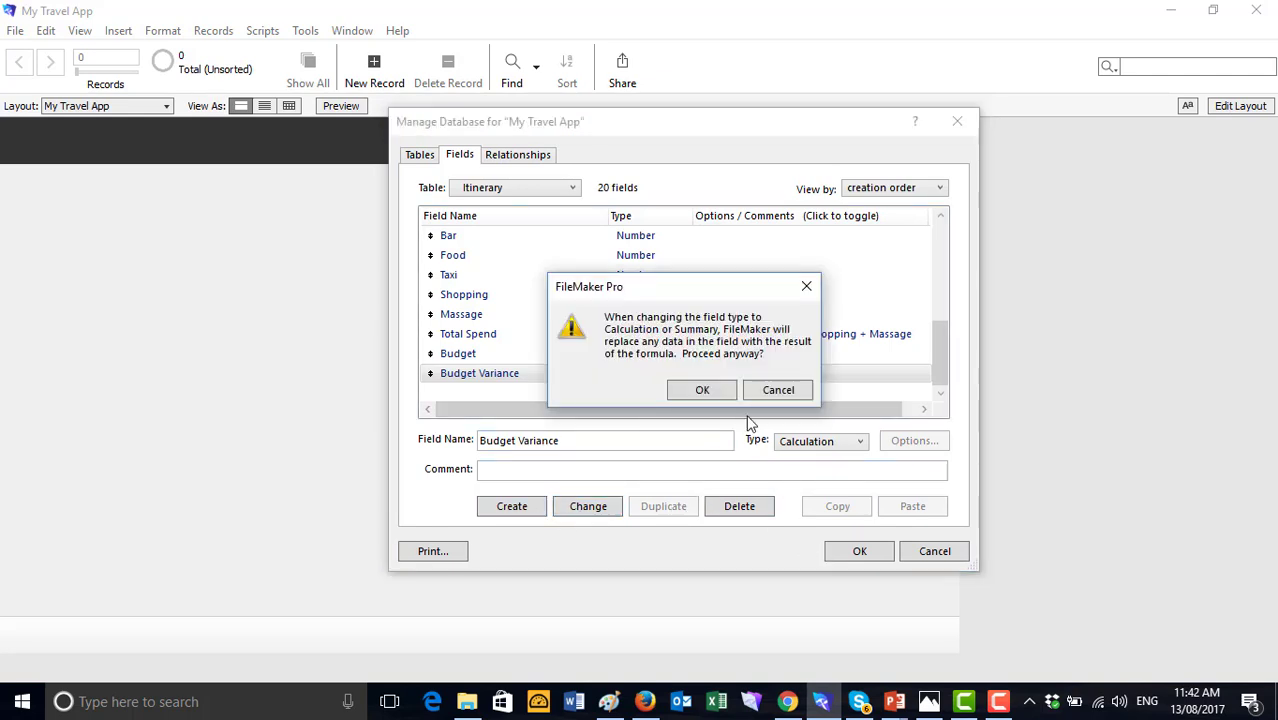
click(712, 394)
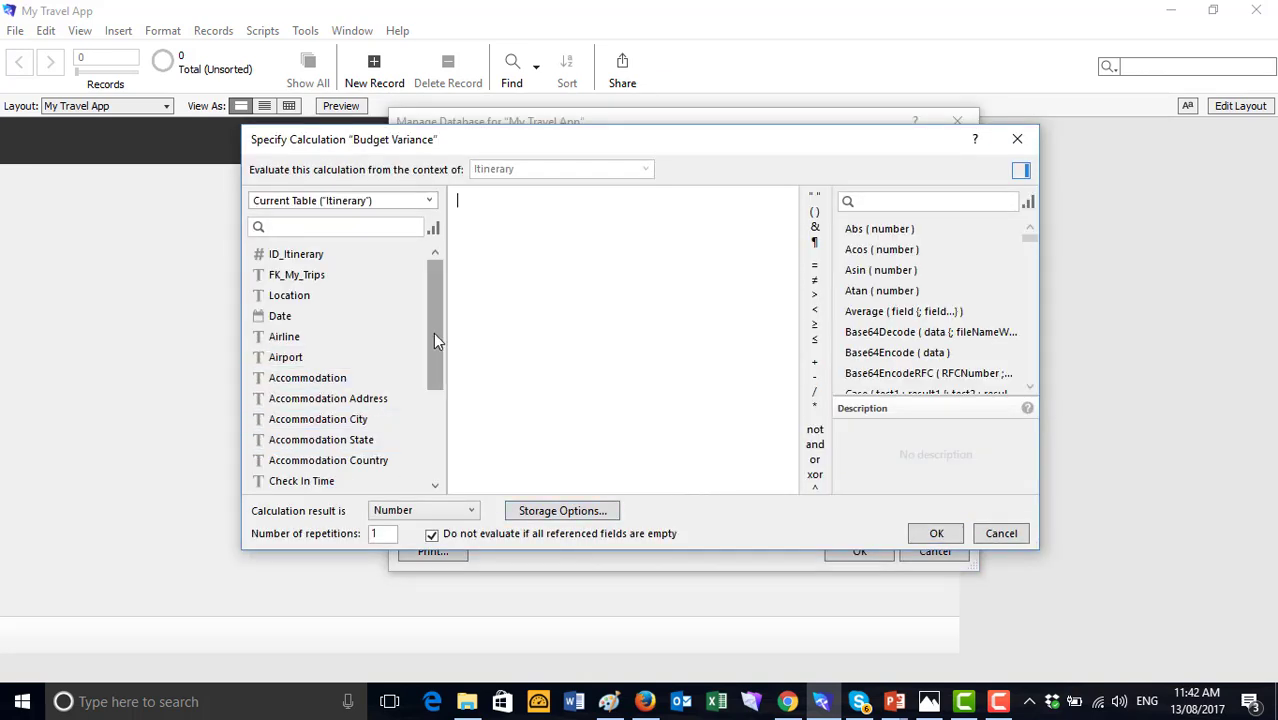
Set the Budget Variance formula to Budget - Total Spend
drag(433, 332, 435, 453)
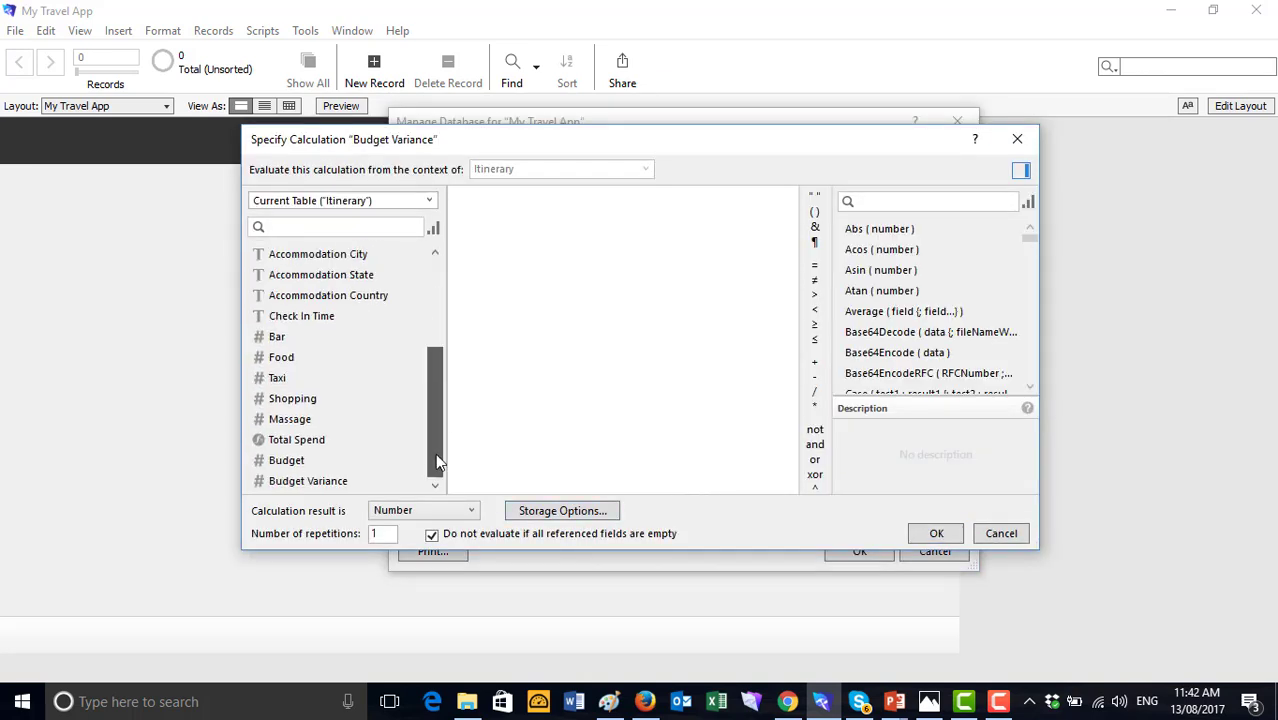
double_click(300, 467)
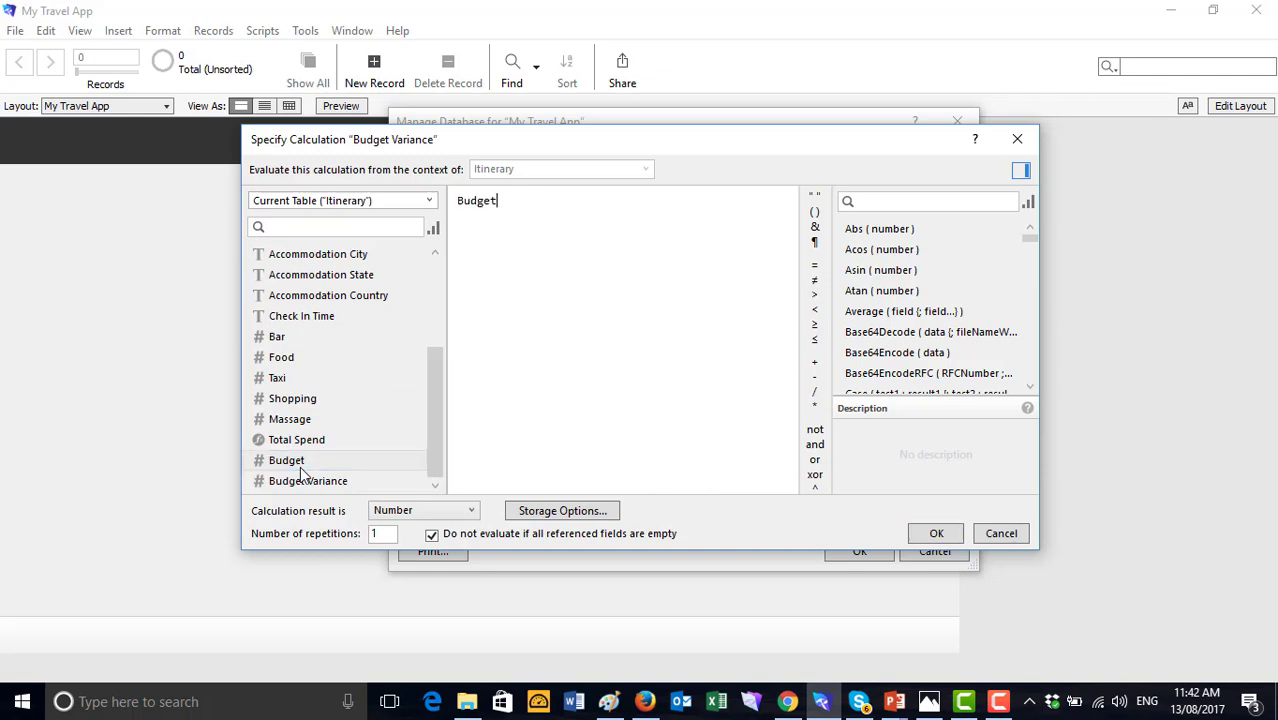
click(814, 377)
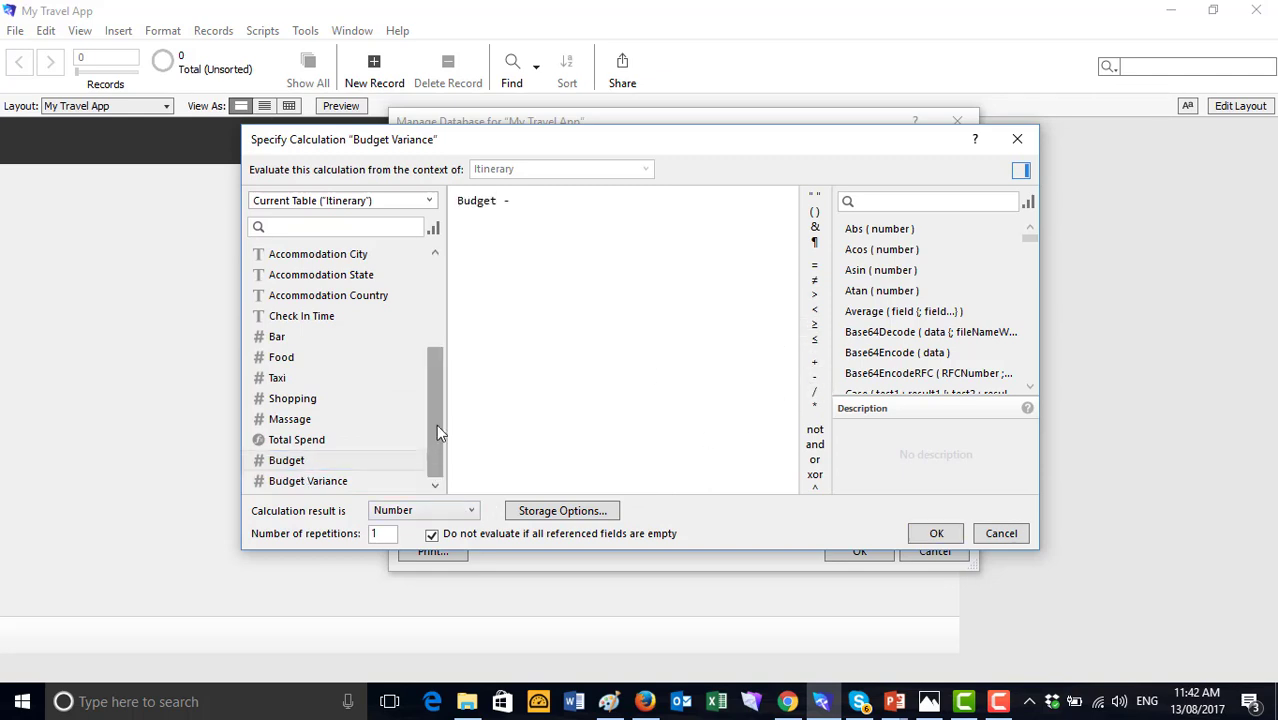
double_click(296, 440)
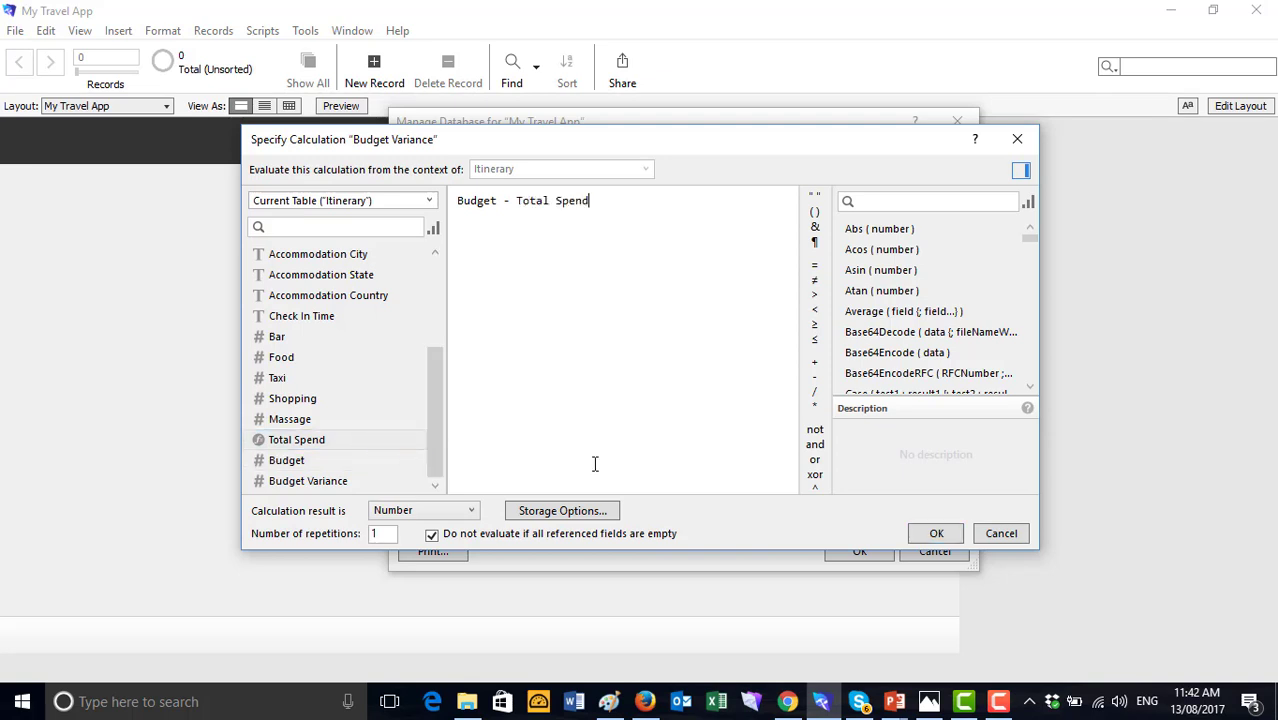
click(929, 538)
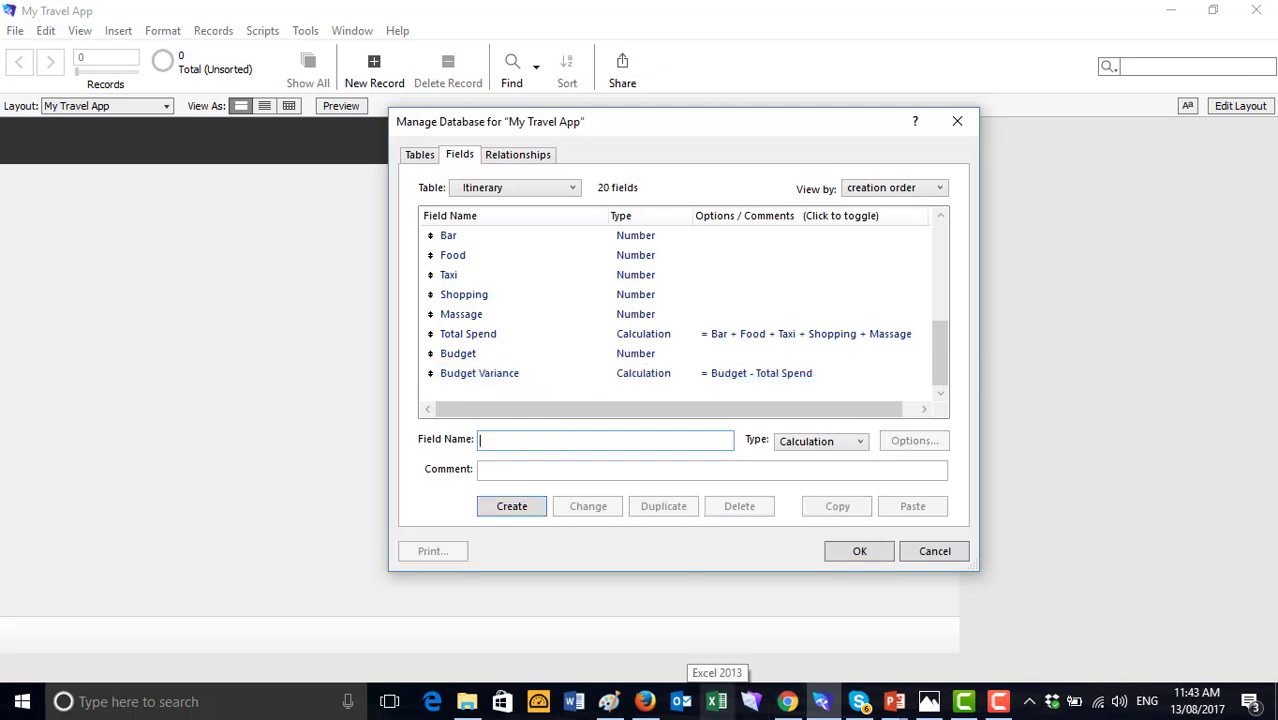
Create the 'Filight Number' Text field and rename it to Flight Number
text(Filight Number)
click(855, 442)
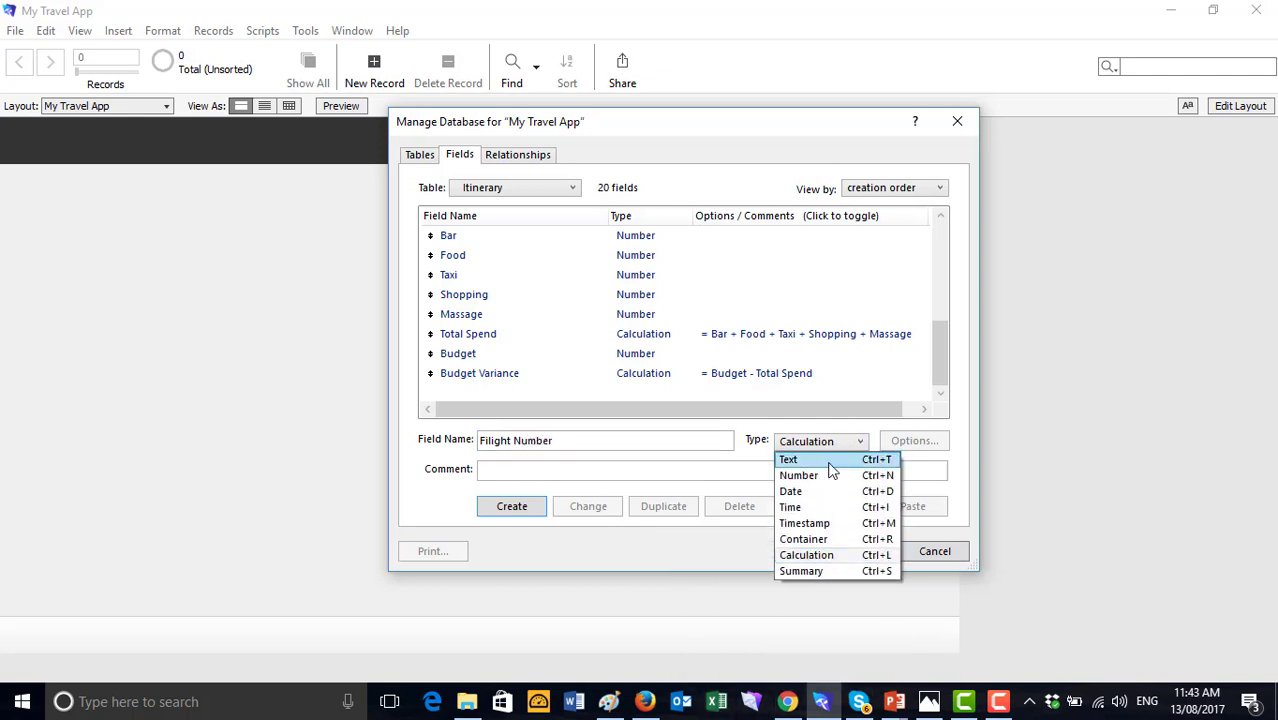
click(829, 462)
click(527, 507)
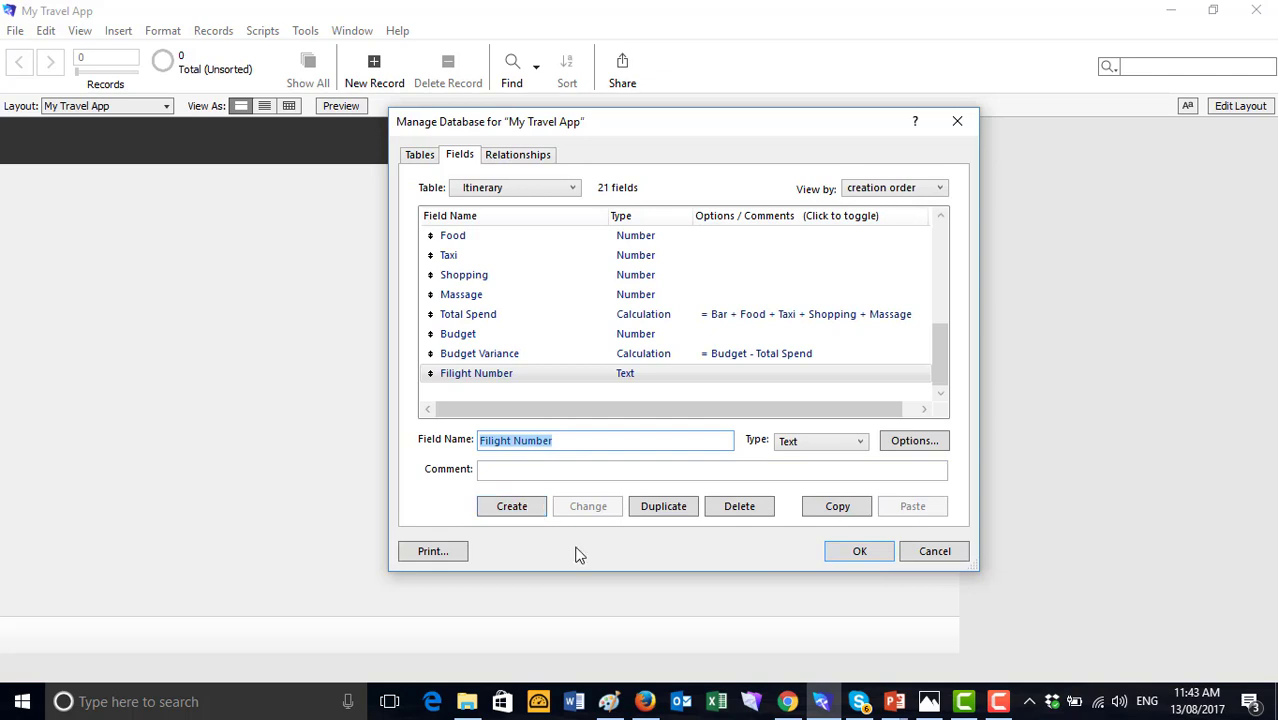
click(468, 377)
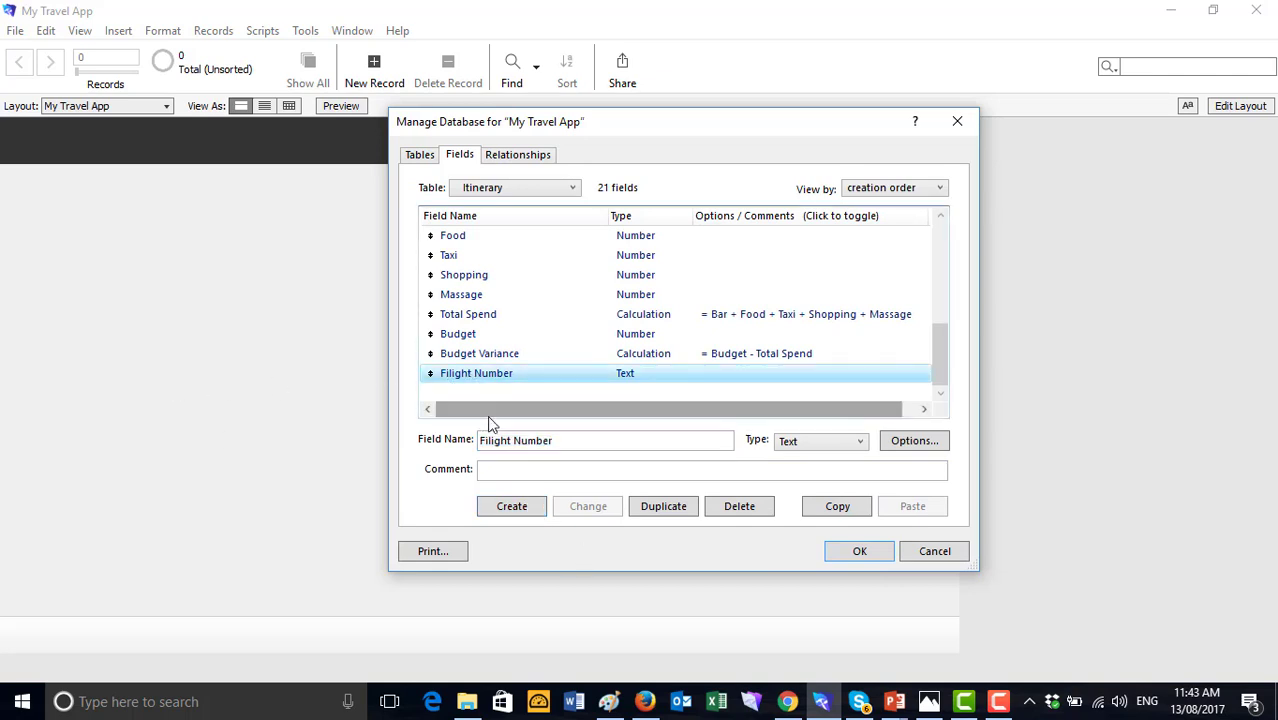
click(503, 442)
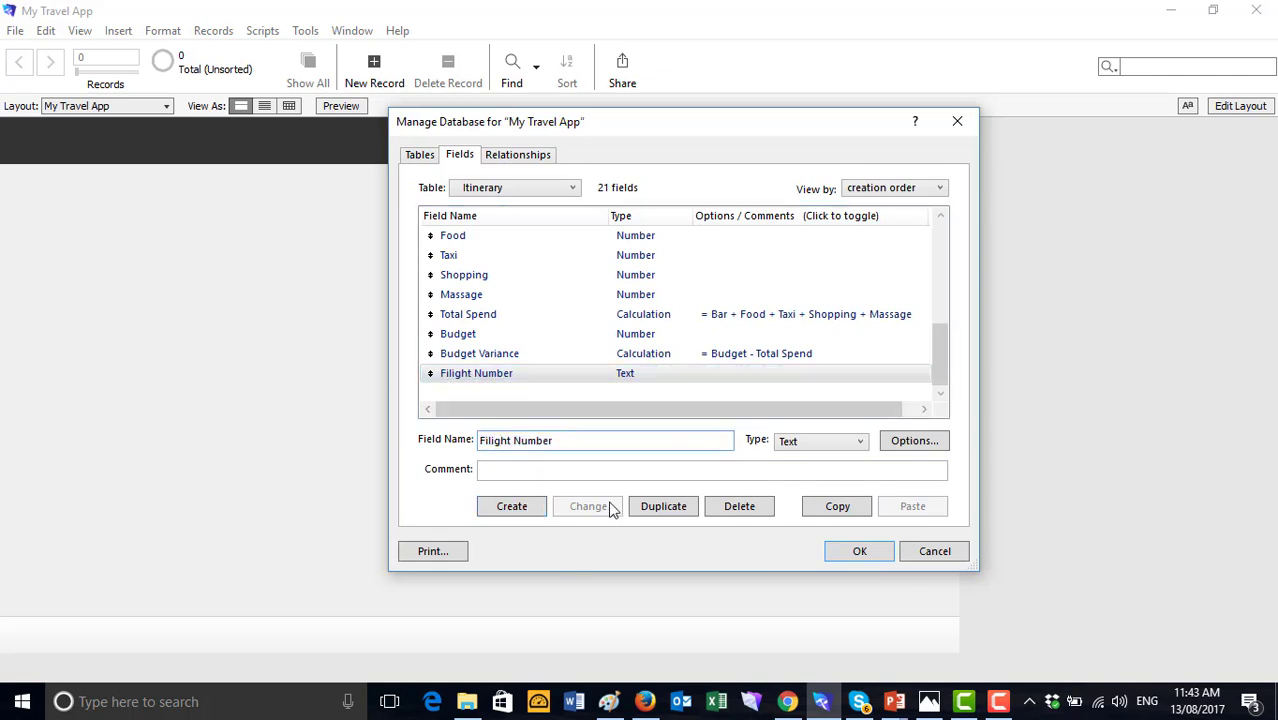
key(BackSpace)
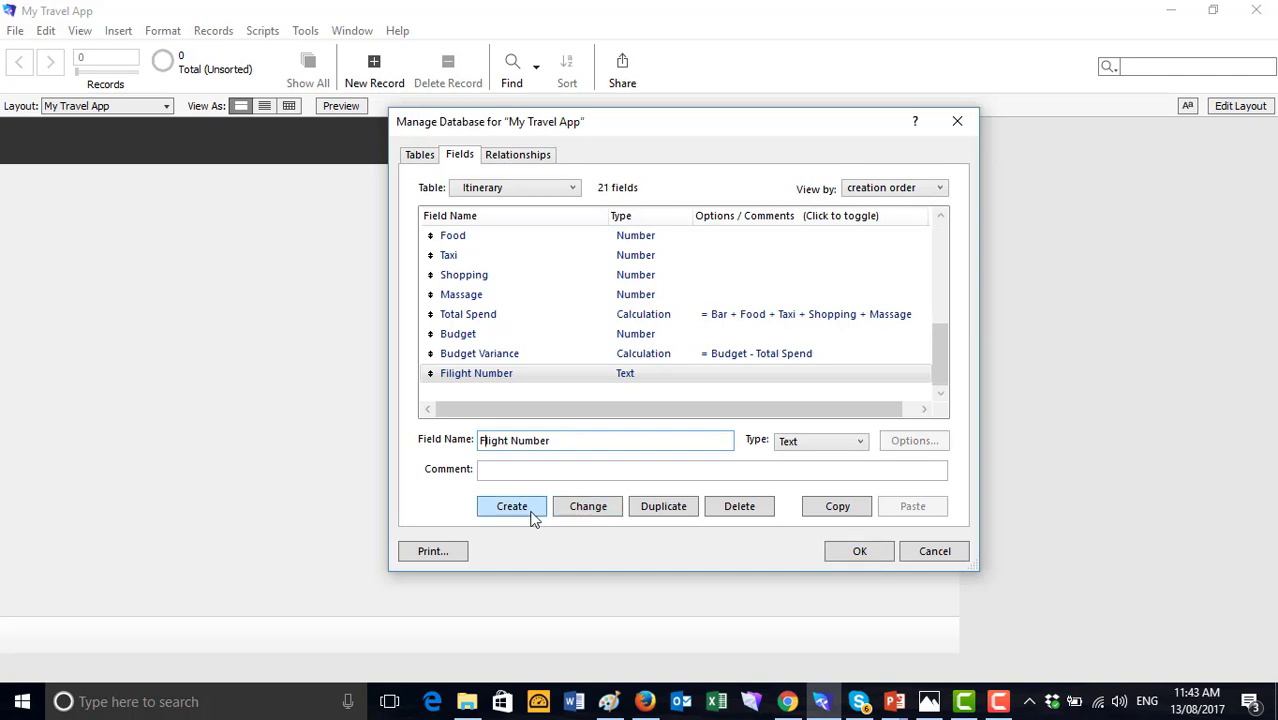
click(562, 512)
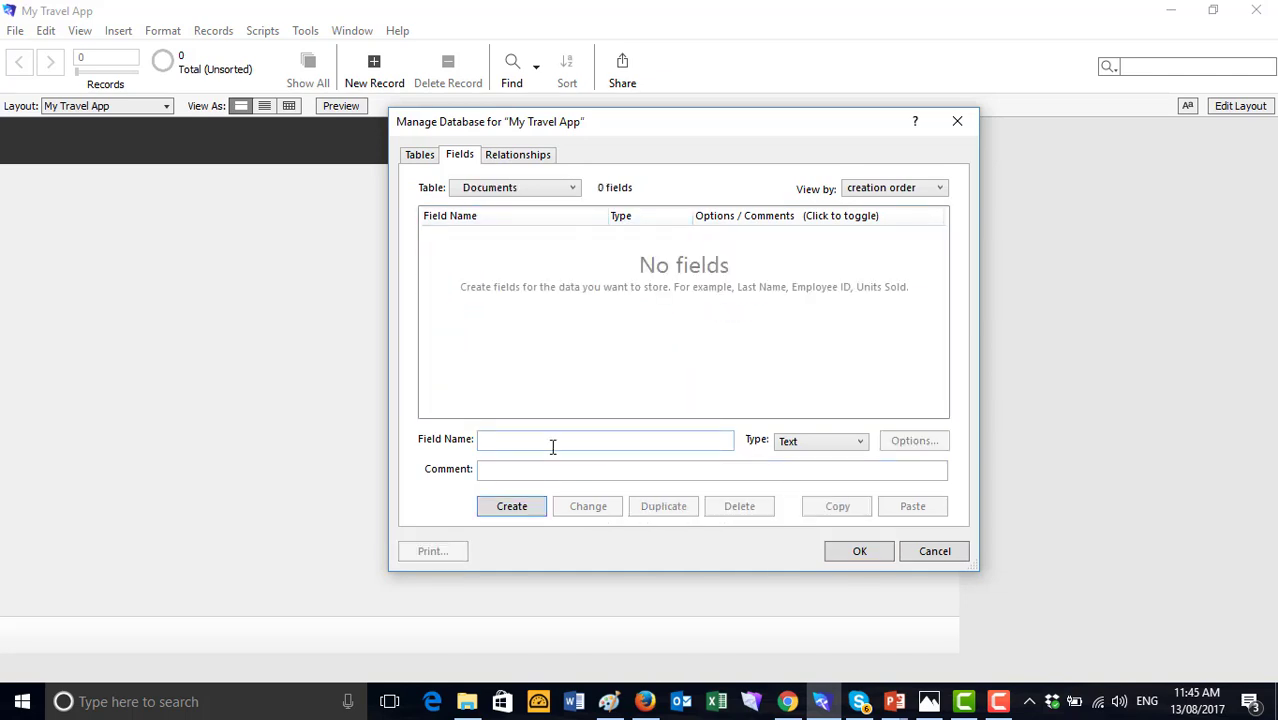
Add ID_Document as a Number field with an auto-entered serial number
click(552, 446)
text(ID_Document)
click(855, 446)
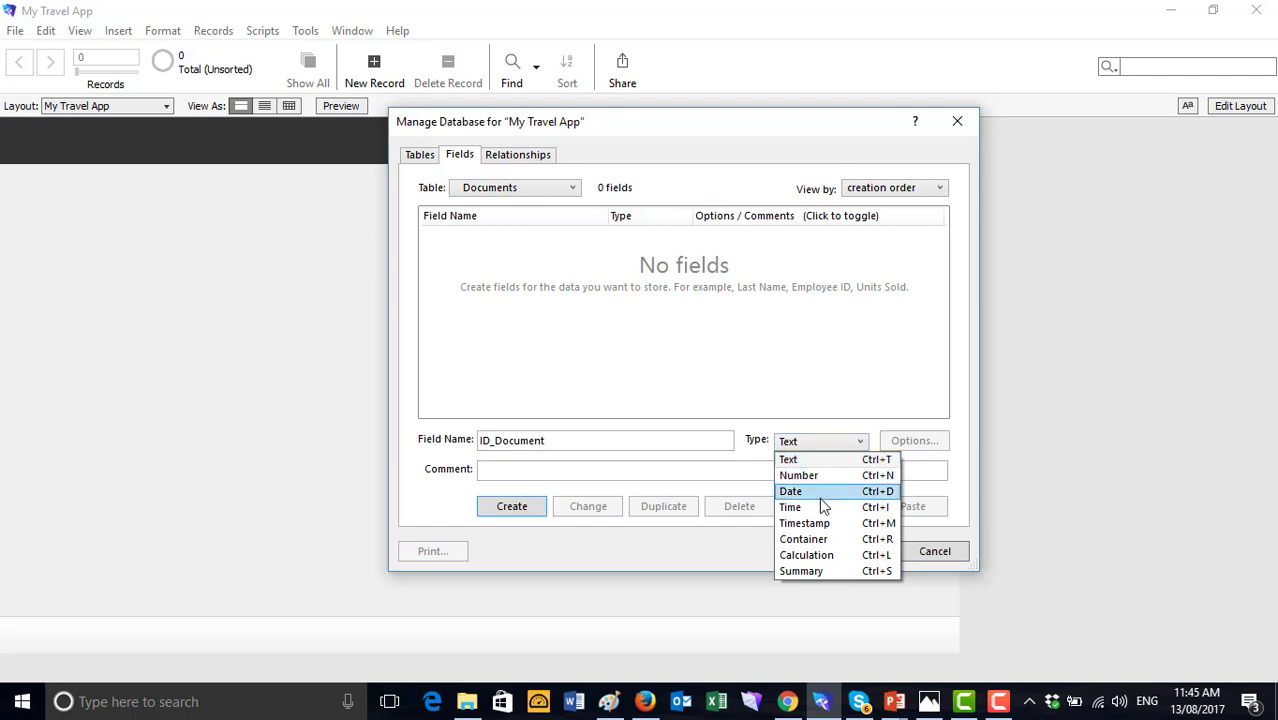
click(798, 475)
click(513, 507)
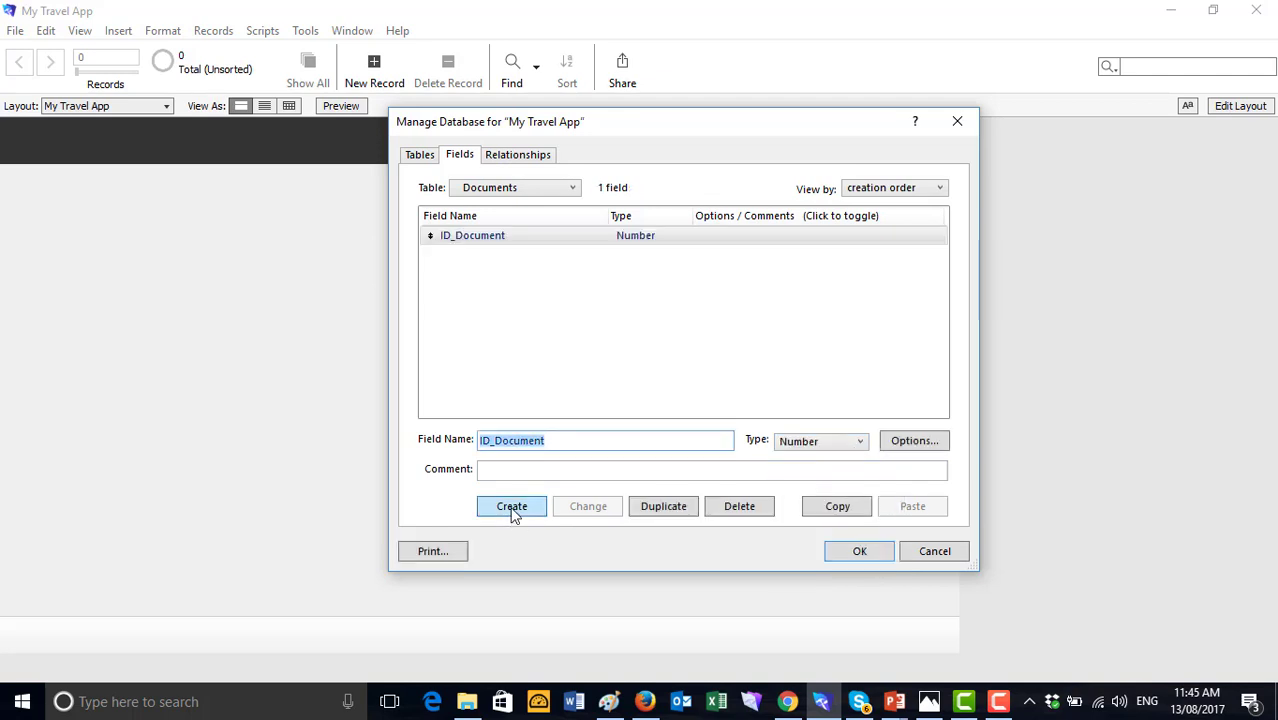
click(912, 449)
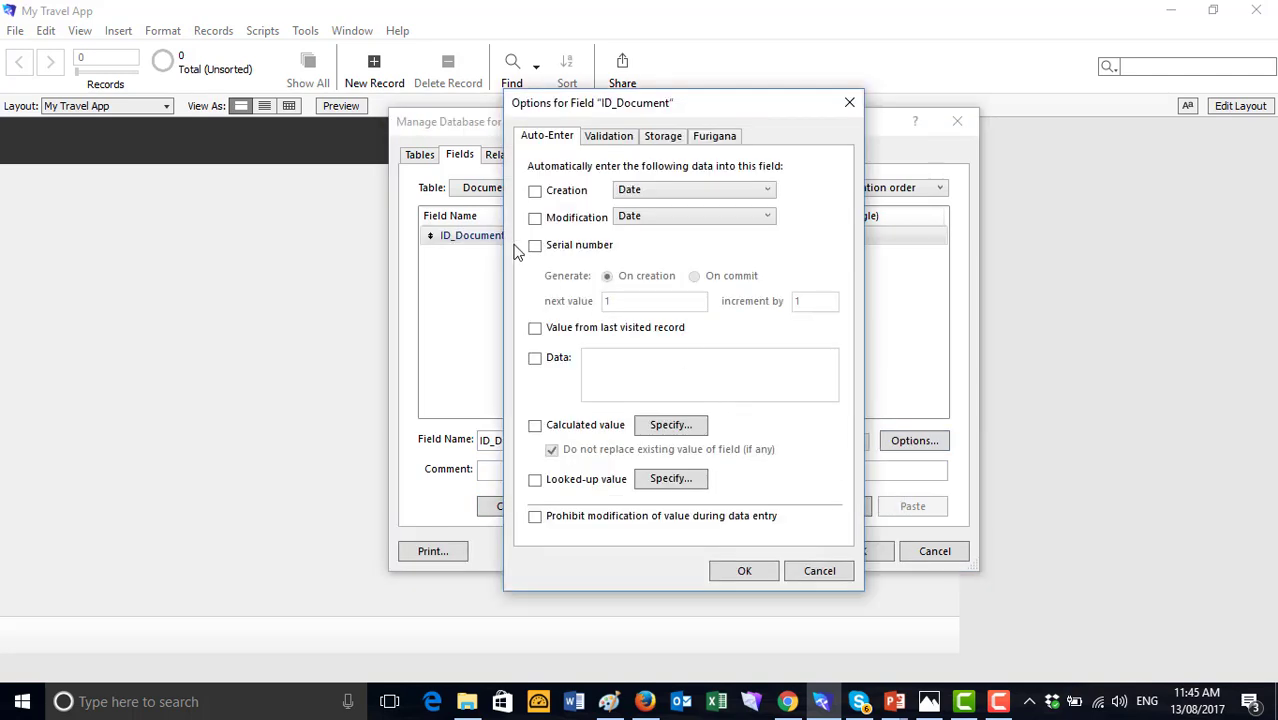
click(535, 245)
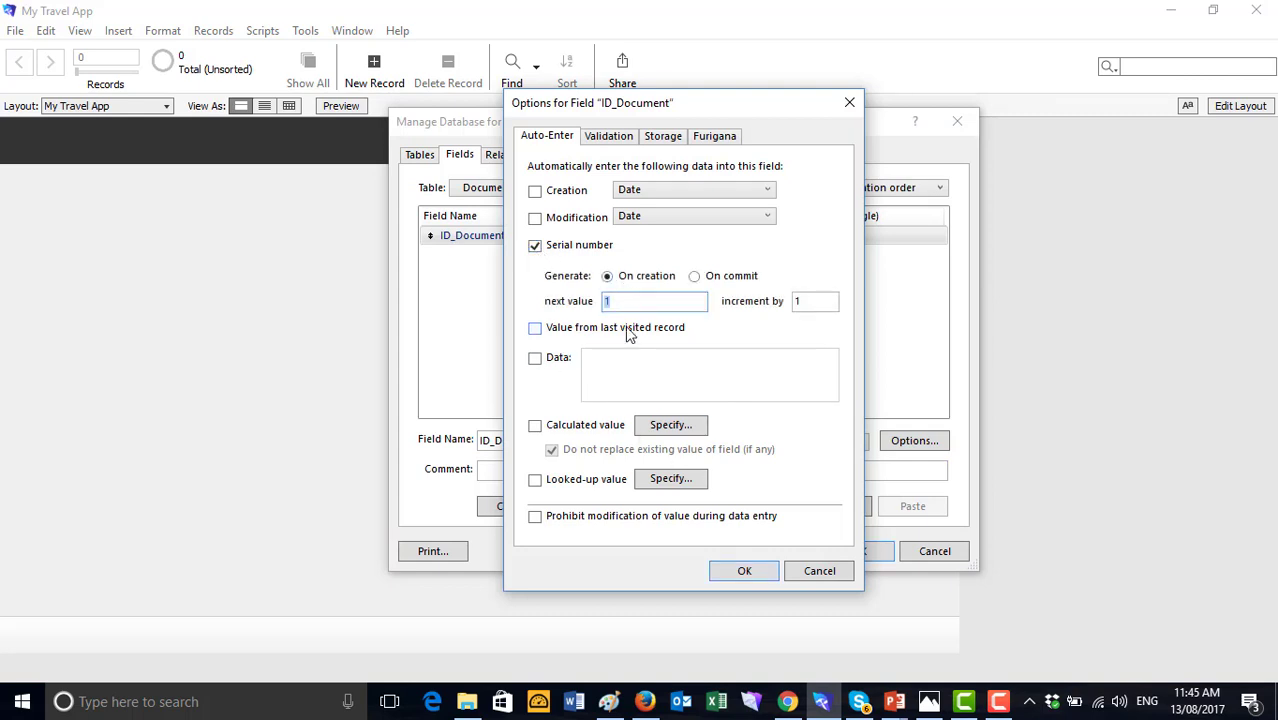
click(745, 571)
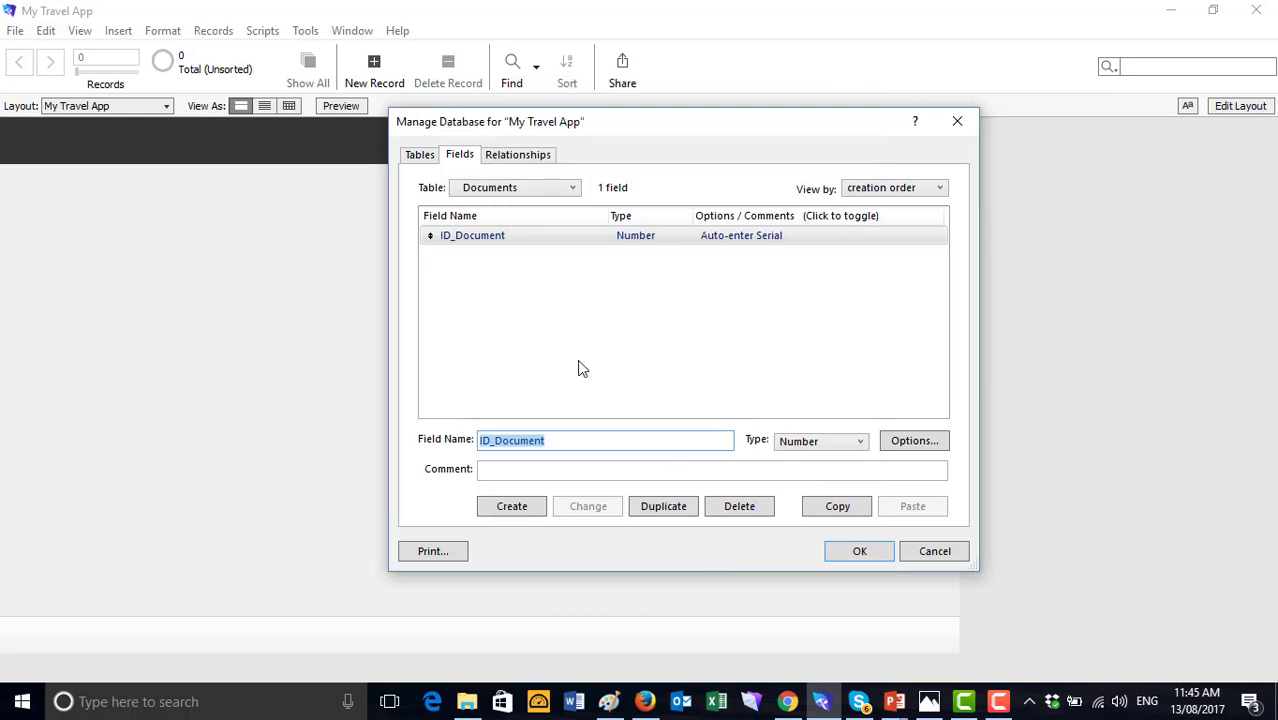
Add FK_Itinerary as a Text field
click(562, 440)
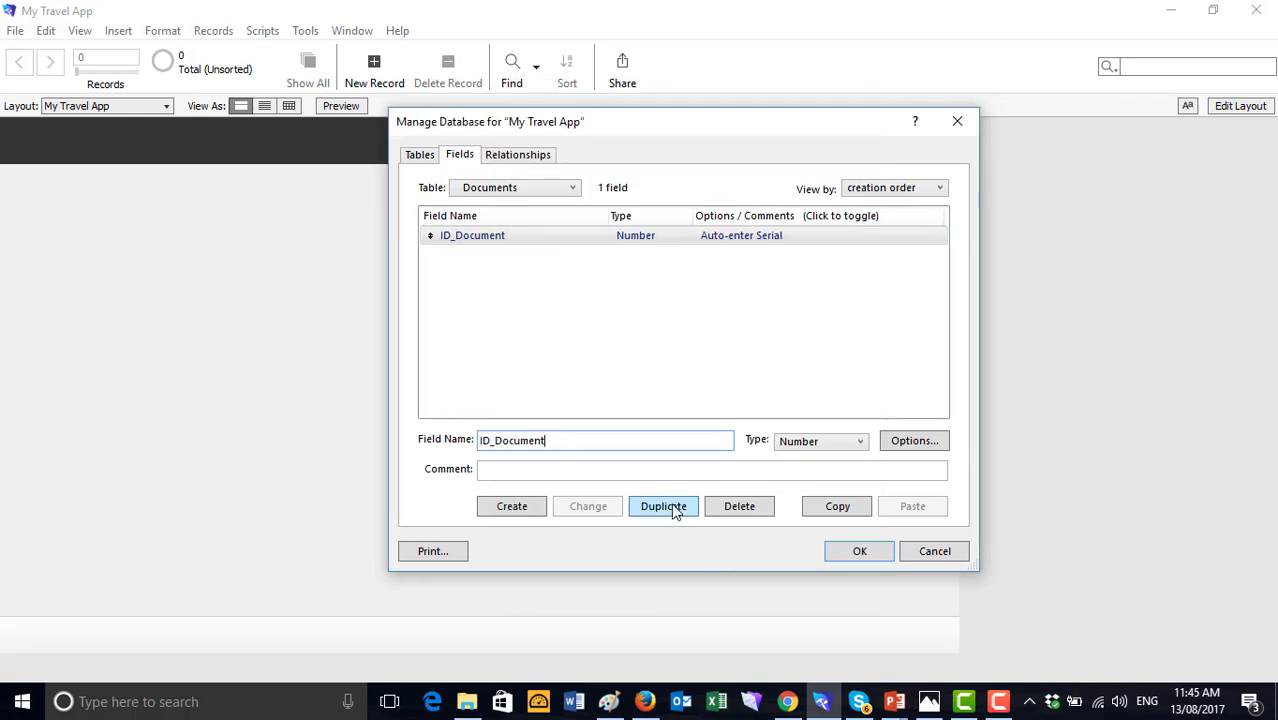
key(BackSpace)
key(BackSpace)
key(BackSpace)
key(BackSpace)
key(BackSpace)
key(BackSpace)
key(BackSpace)
key(BackSpace)
key(BackSpace)
key(BackSpace)
key(BackSpace)
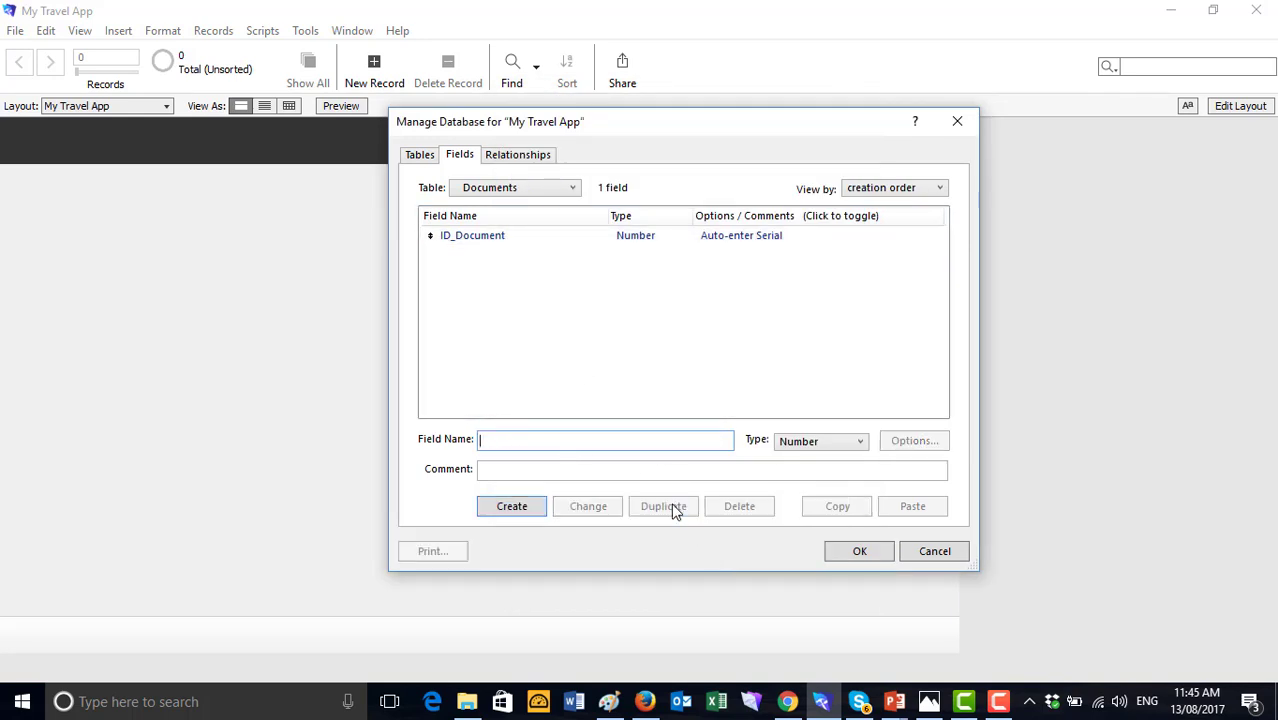
text(FK_Itineerary)
key(Left)
key(Left)
key(Left)
key(Left)
key(BackSpace)
click(857, 445)
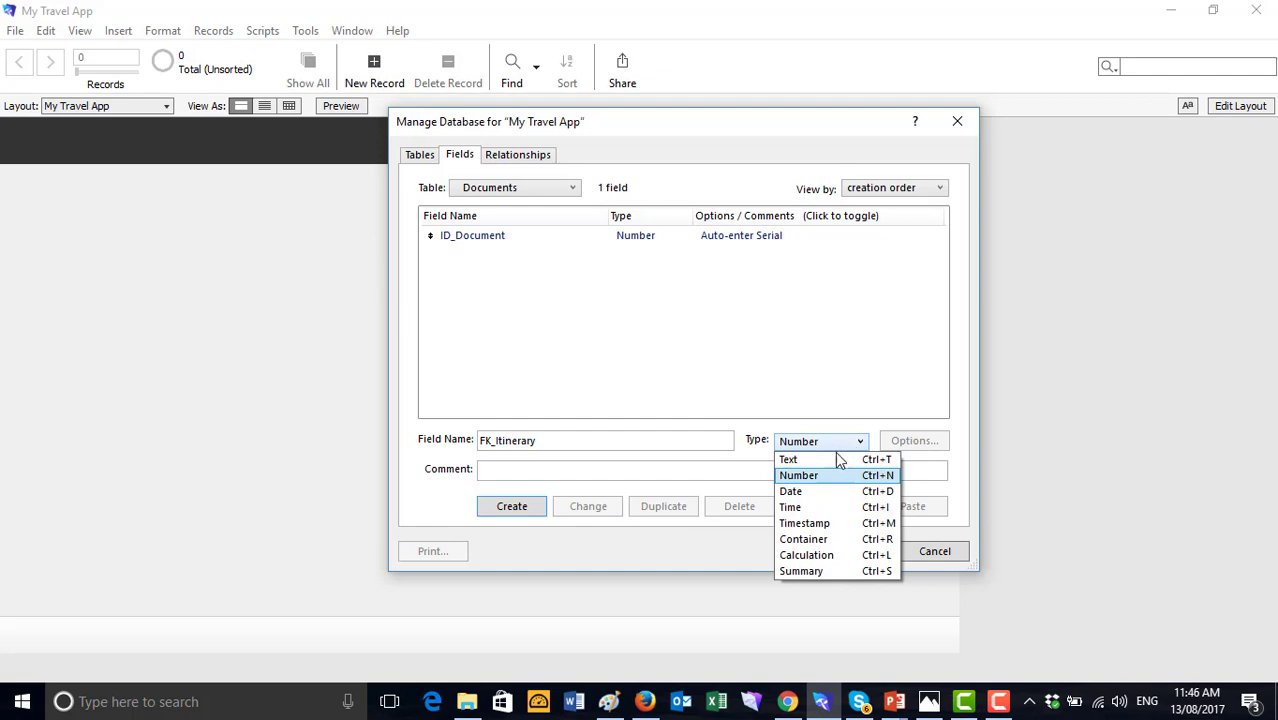
click(812, 460)
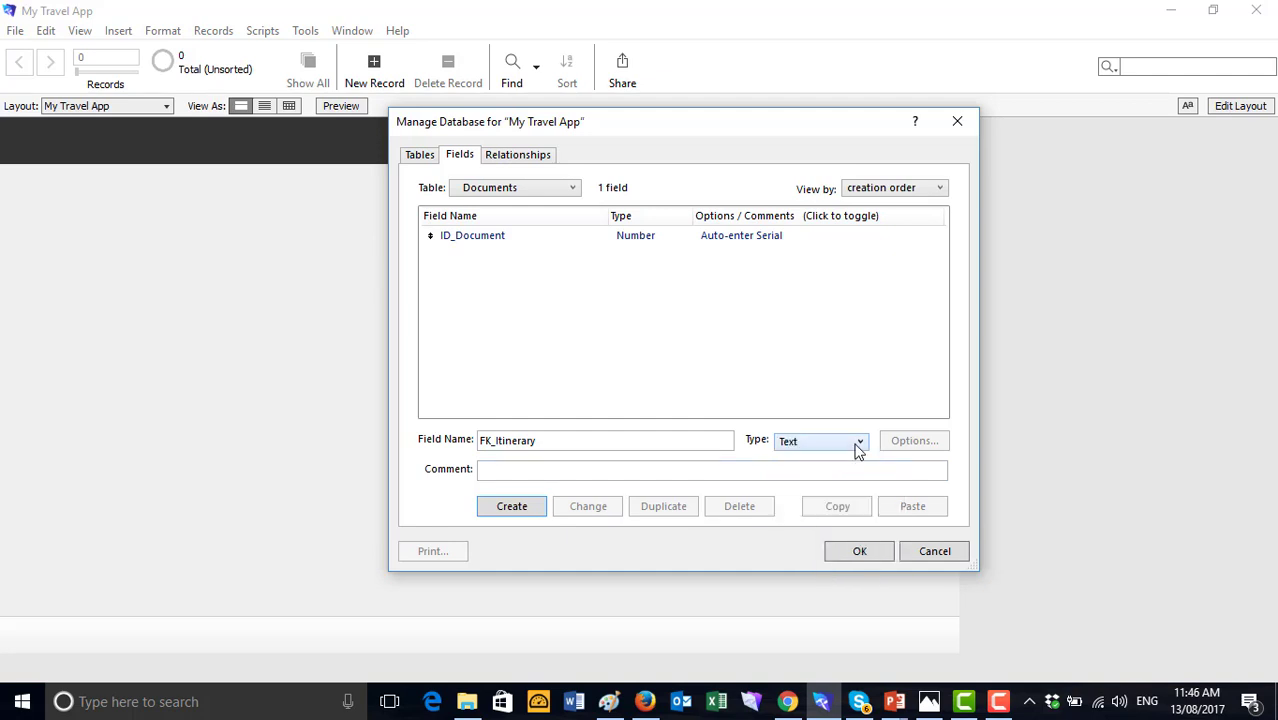
click(512, 506)
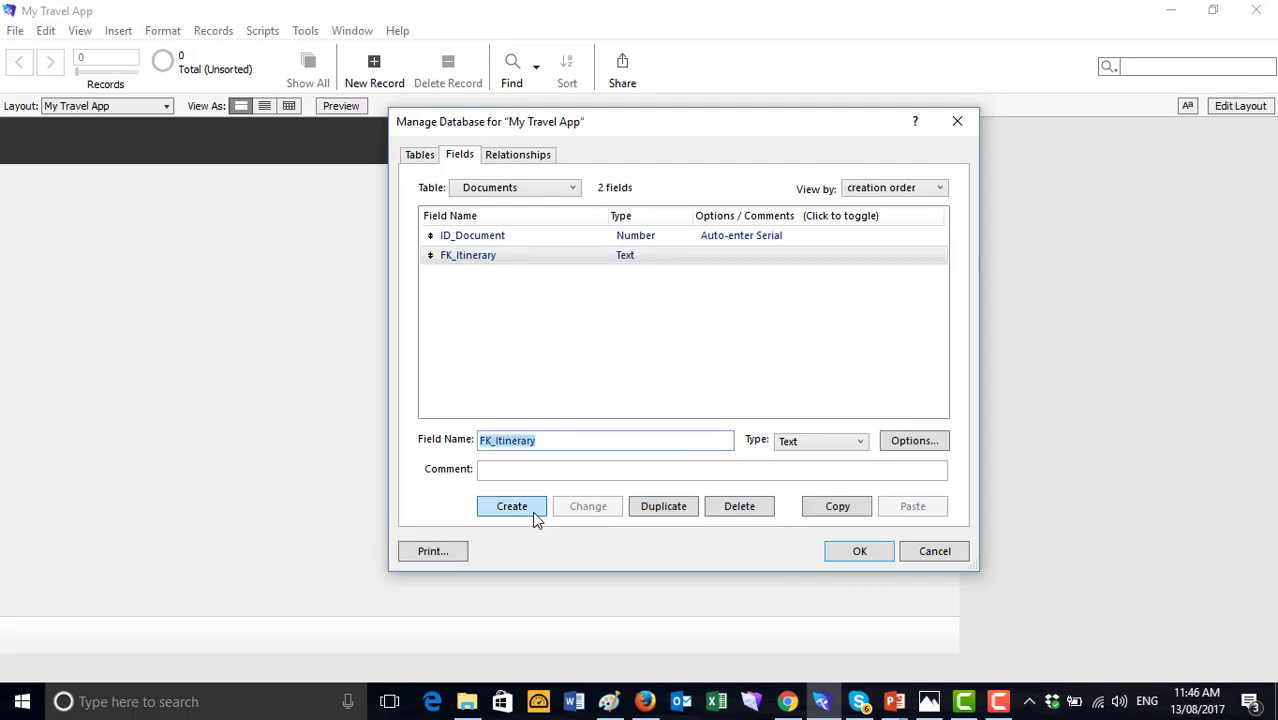
Add Document as a Container field
click(561, 441)
key(BackSpace)
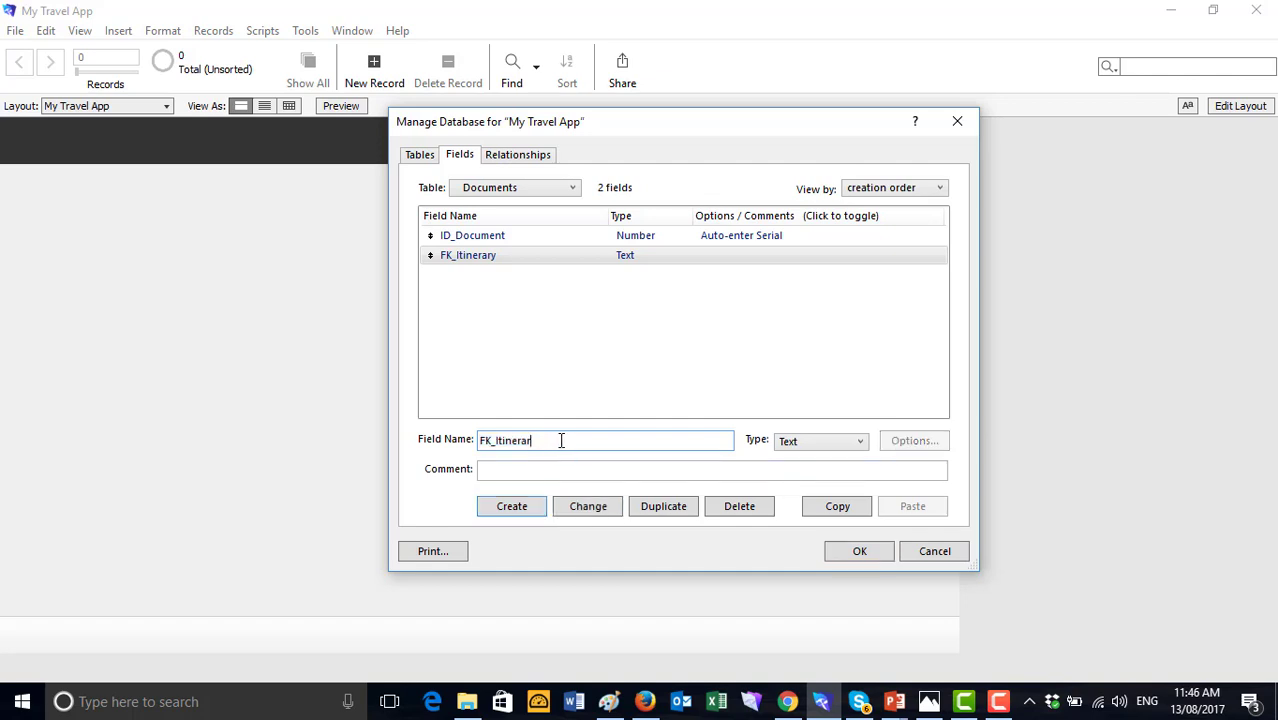
key(BackSpace)
key(BackSpace)
key(BackSpace)
key(BackSpace)
key(BackSpace)
key(BackSpace)
key(BackSpace)
key(BackSpace)
key(BackSpace)
key(BackSpace)
key(BackSpace)
text(Document)
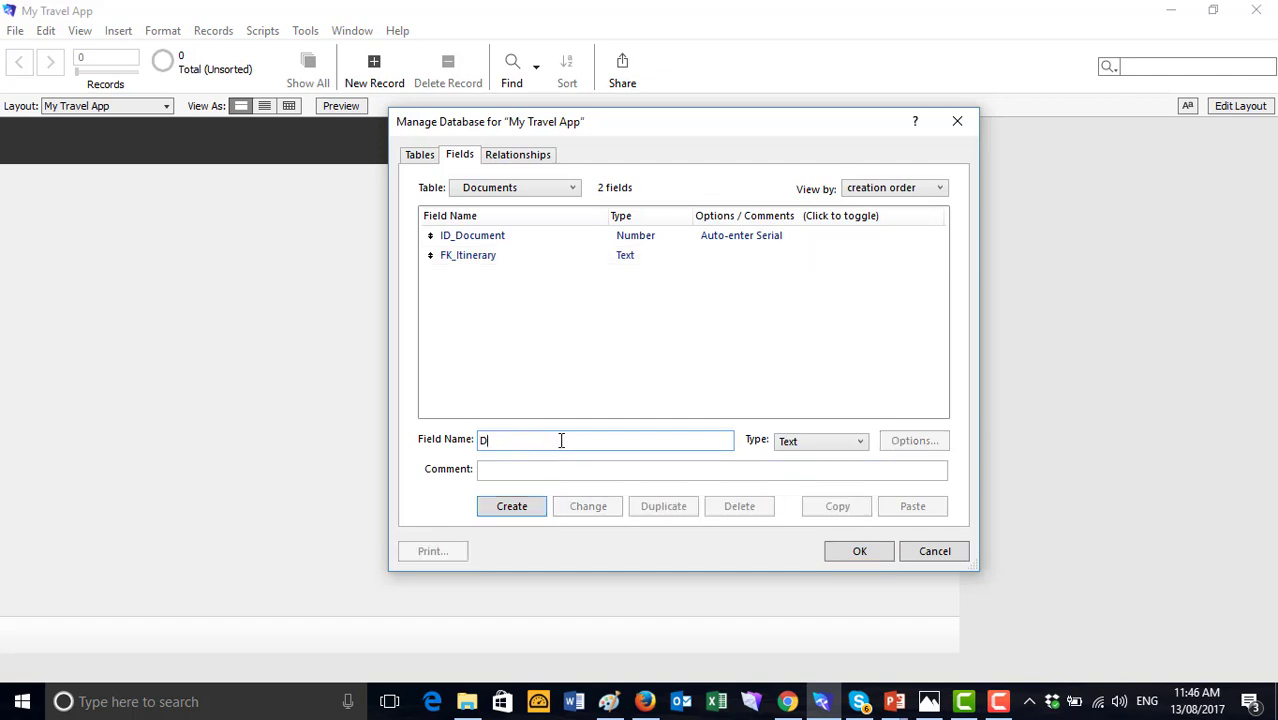
click(857, 445)
click(833, 541)
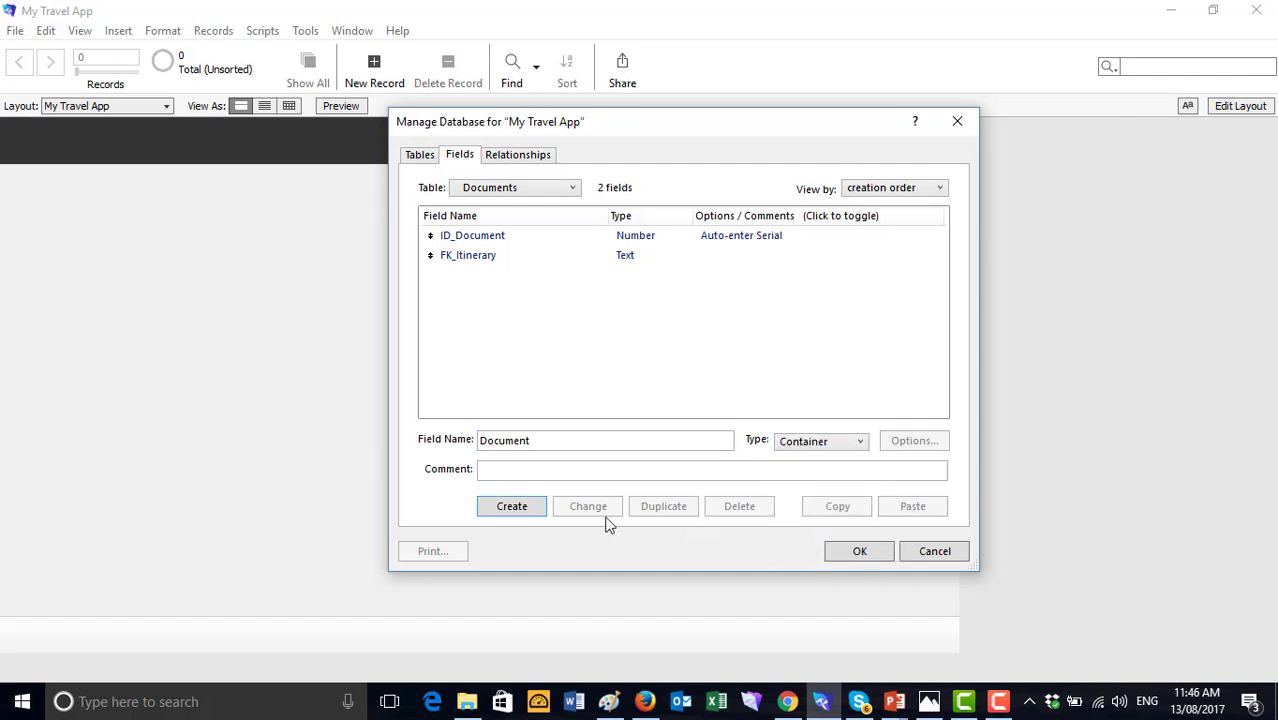
click(520, 505)
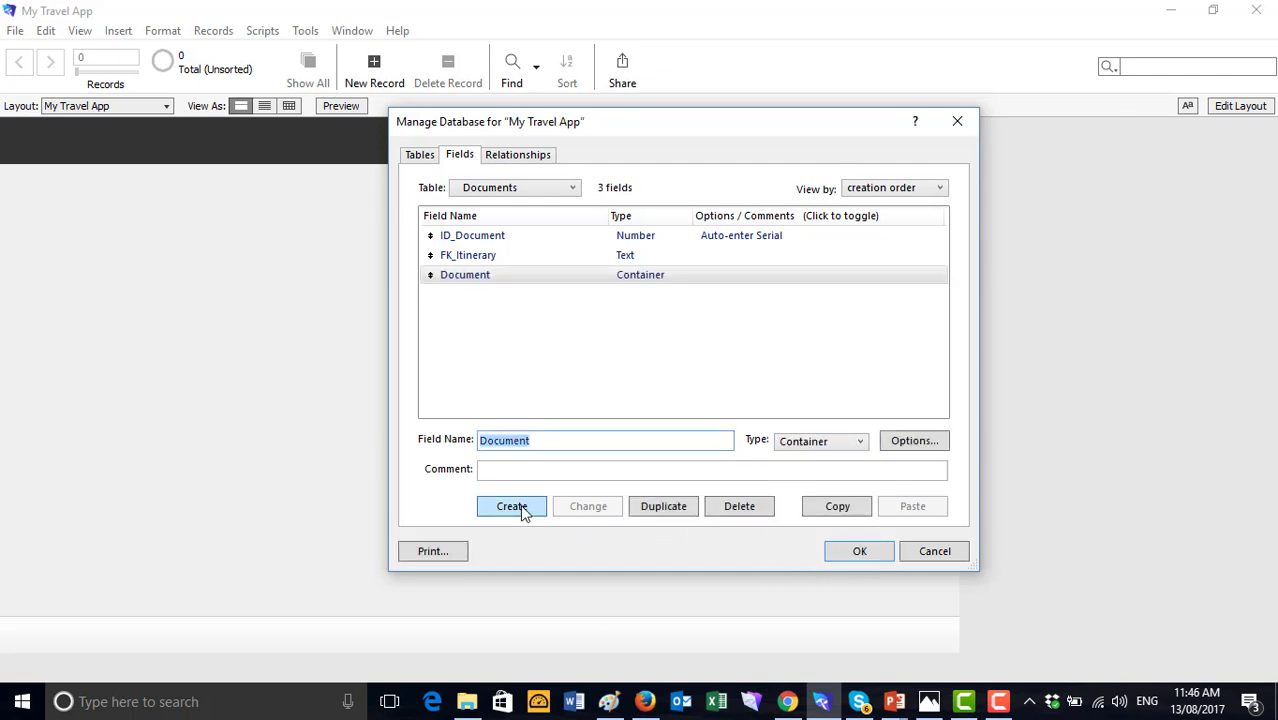
click(569, 191)
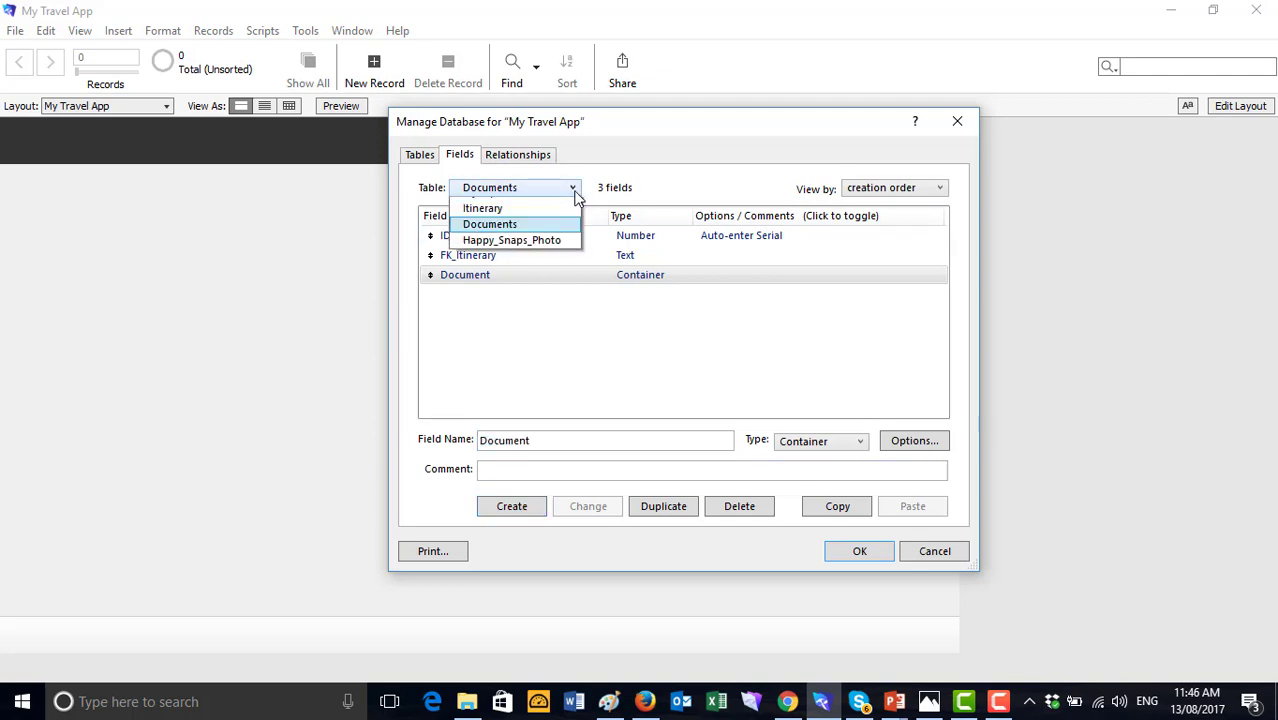
In the Happy_Snaps_Photo table, create a Text field named ID_Happy_Snaps
click(531, 287)
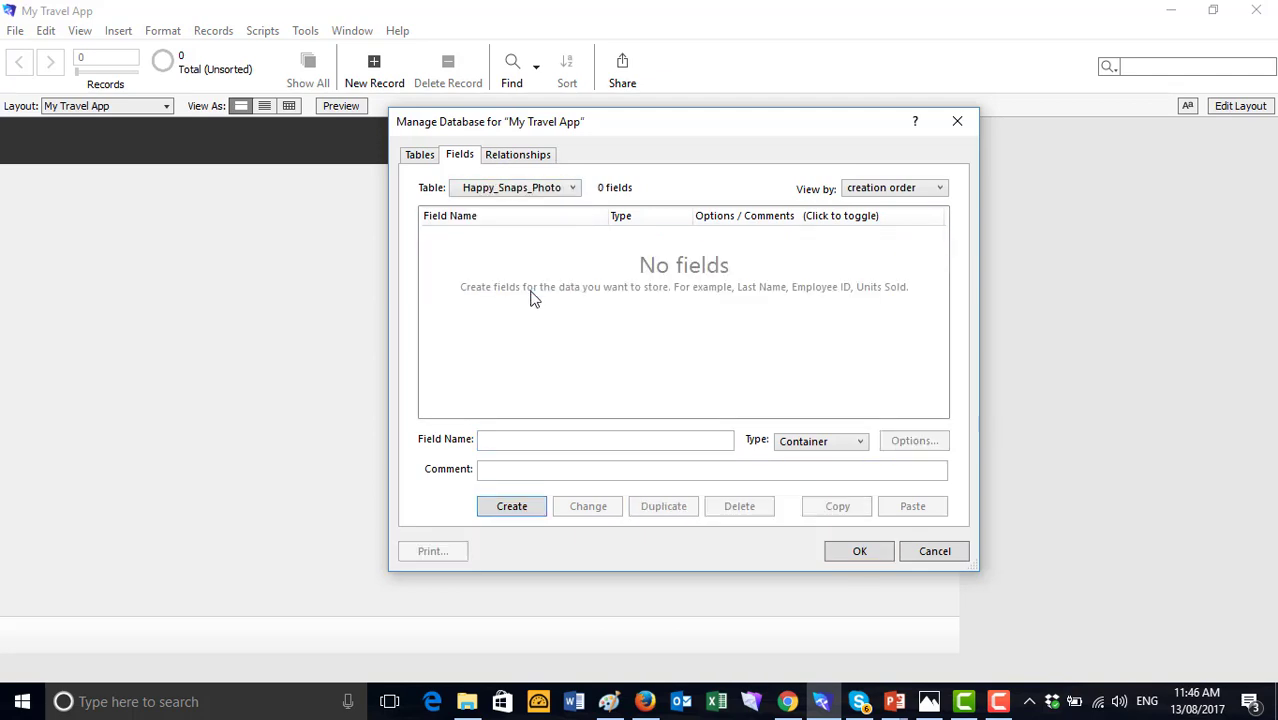
click(542, 445)
text(Happy_S)
key(BackSpace)
text(S)
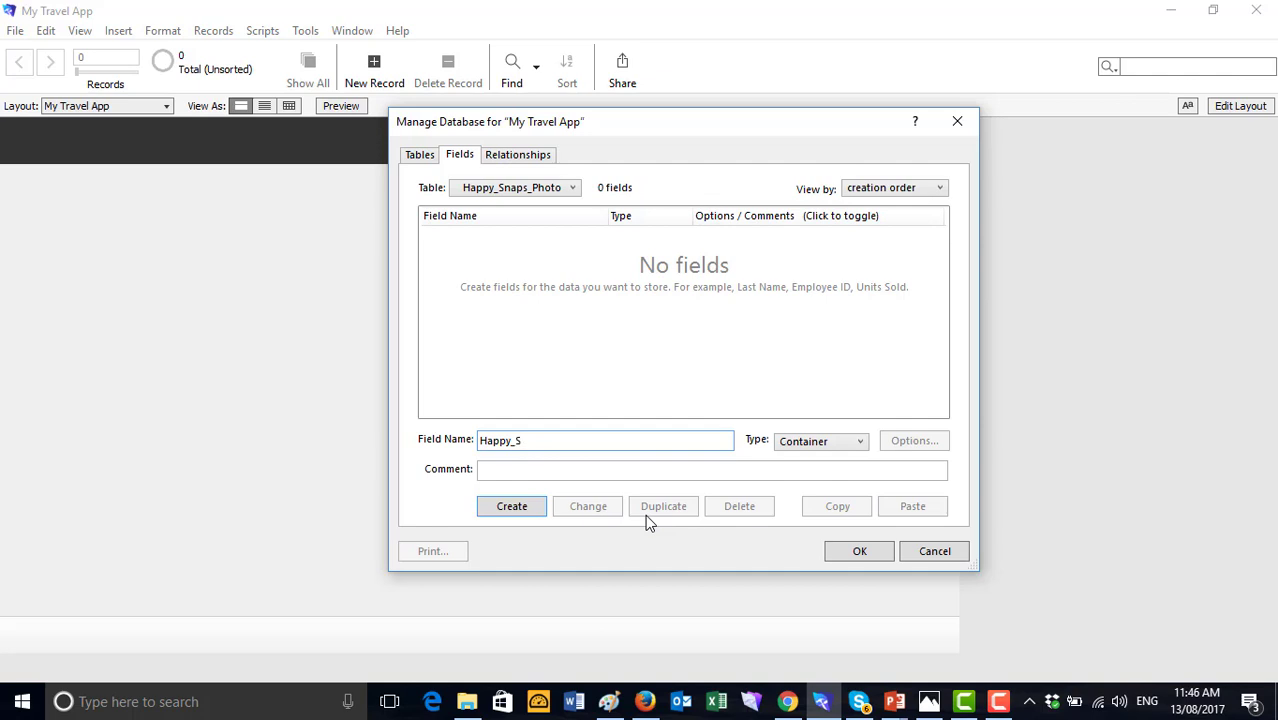
text(naps)
text(_)
key(Home)
text(ID_)
key(Right)
key(Right)
key(Right)
key(Right)
key(Right)
key(Right)
key(Right)
key(Right)
key(Right)
key(Right)
key(Right)
key(Right)
key(BackSpace)
click(858, 441)
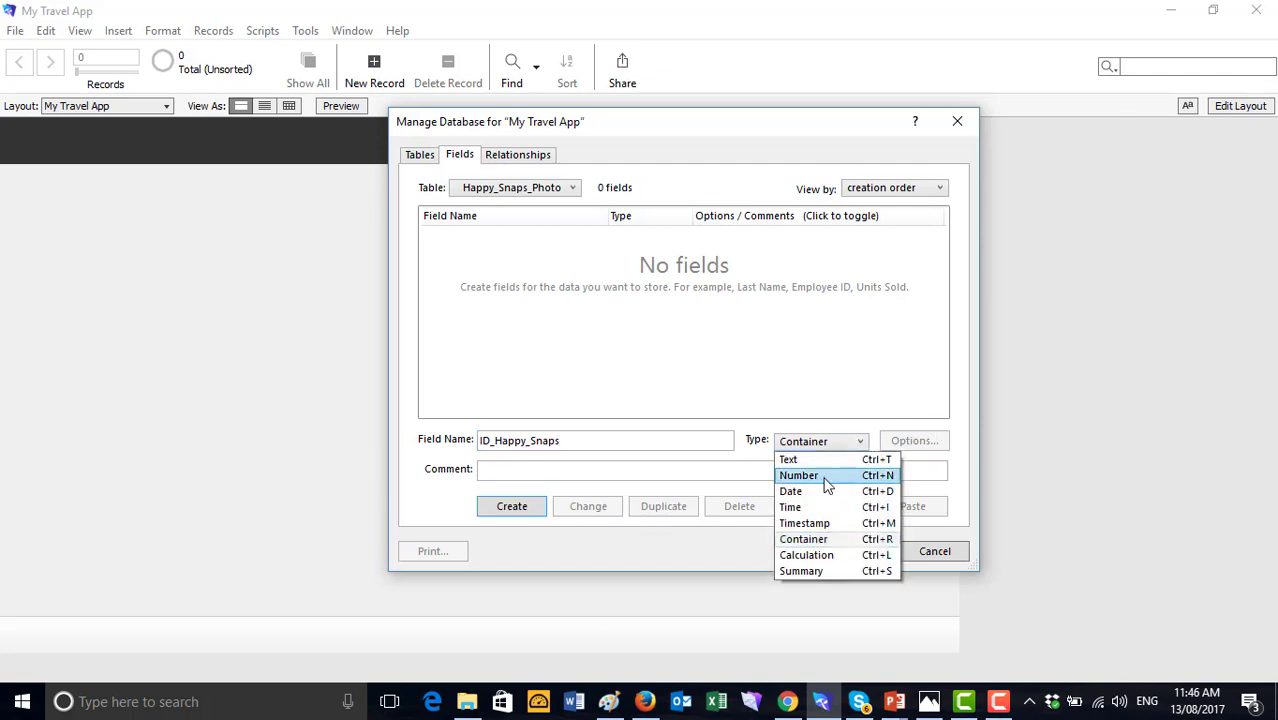
click(789, 459)
click(512, 506)
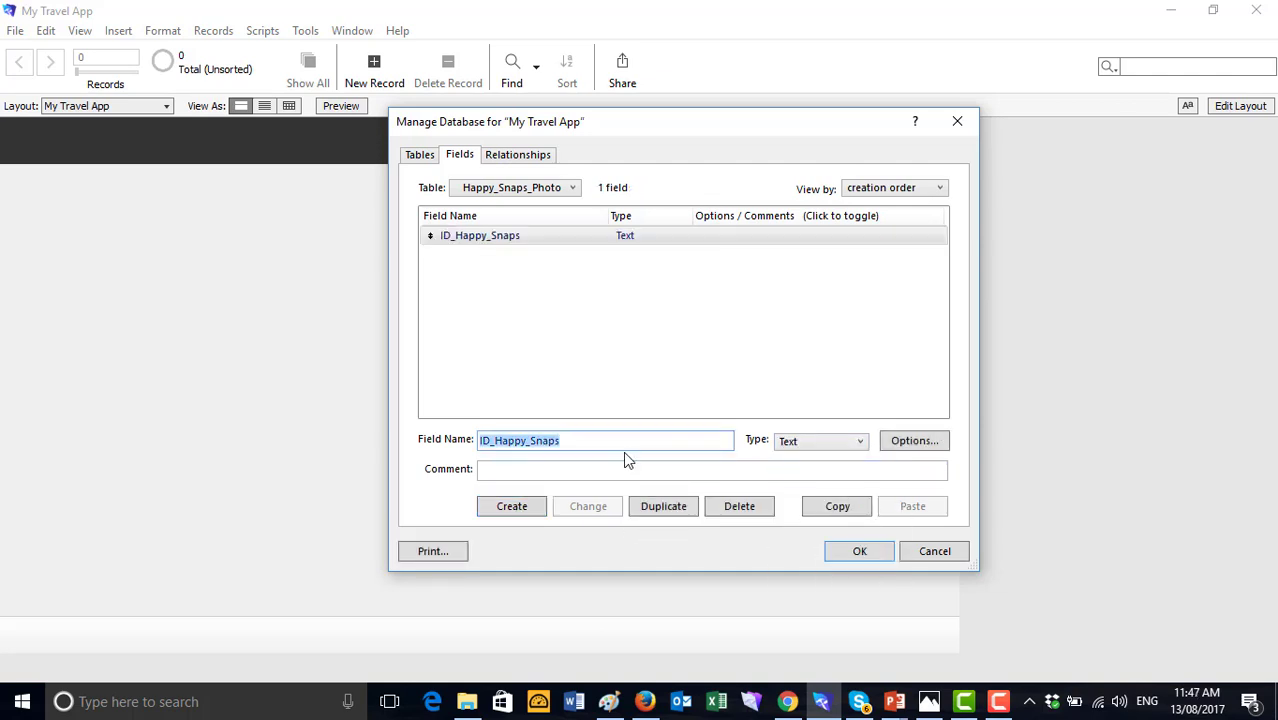
Set ID_Happy_Snaps to auto-enter a serial number
click(913, 441)
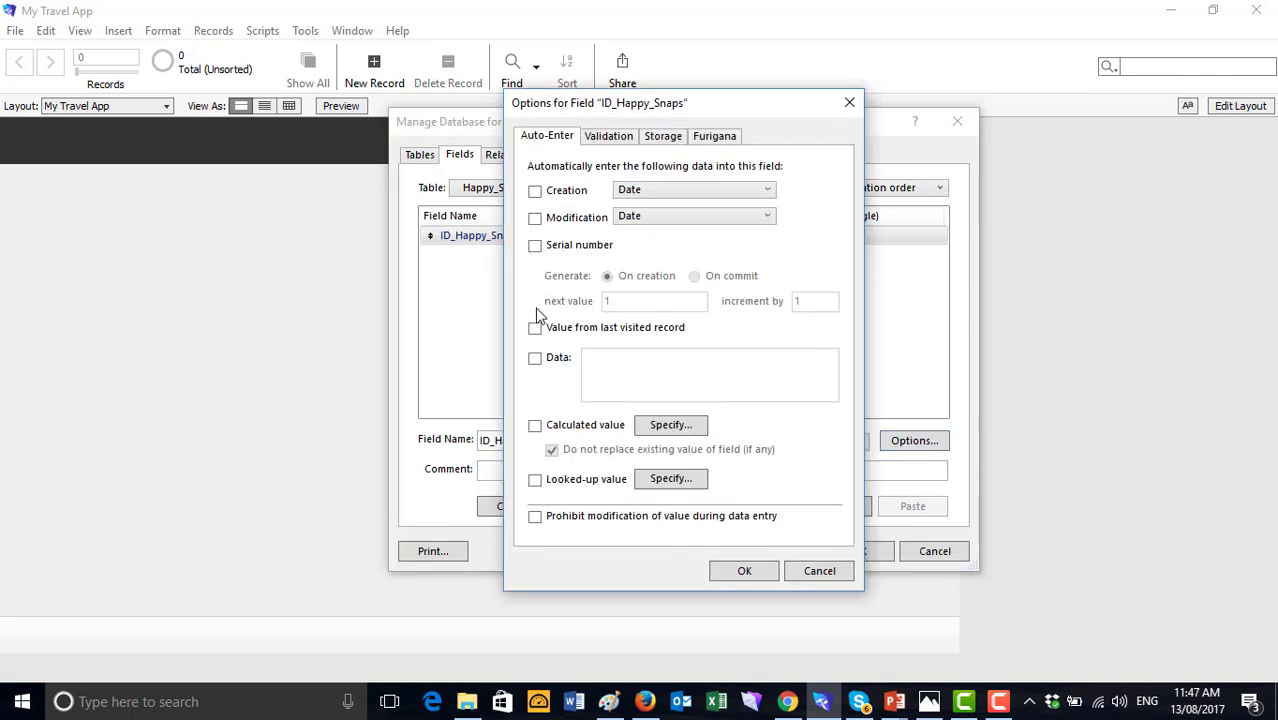
click(535, 245)
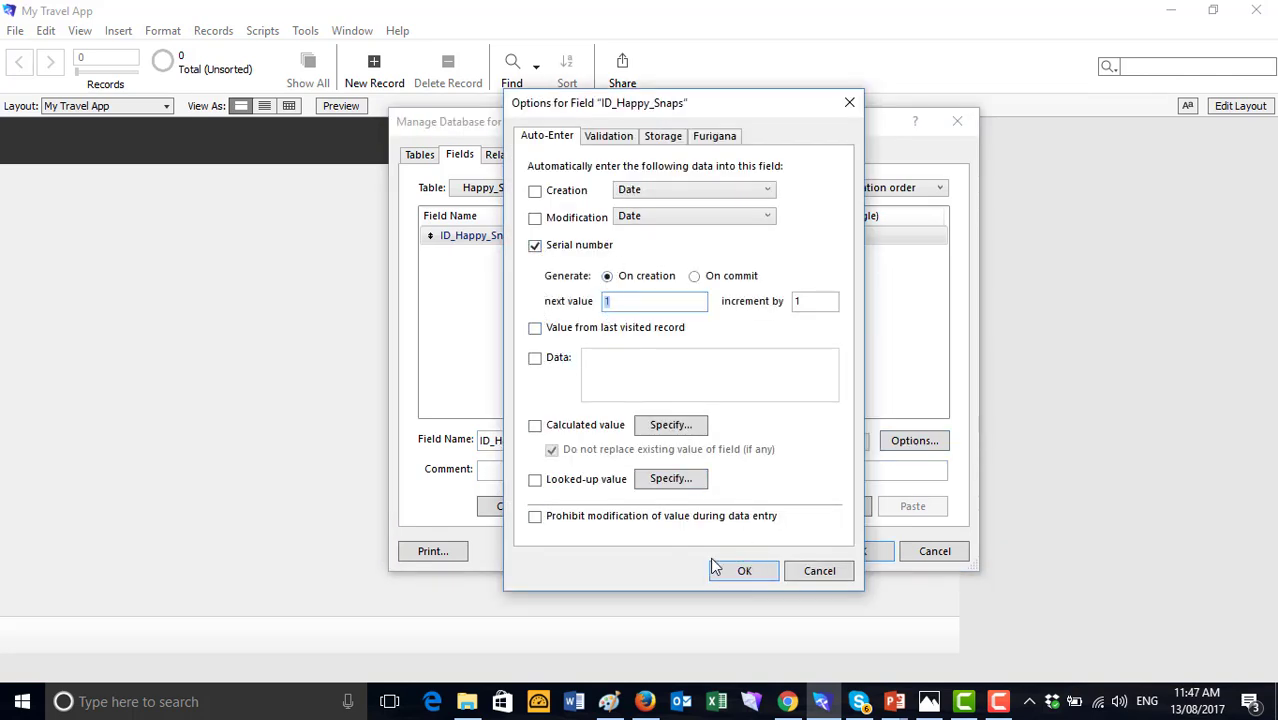
click(740, 571)
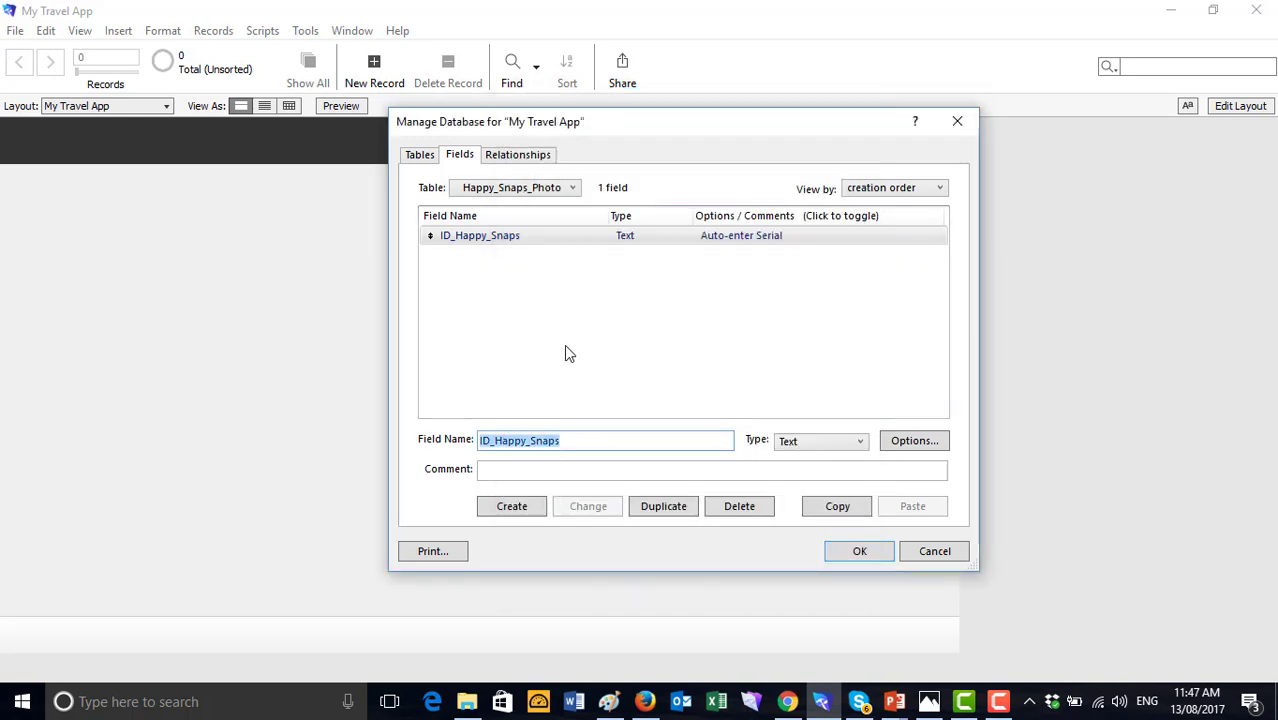
Add a Text field named Note
click(578, 440)
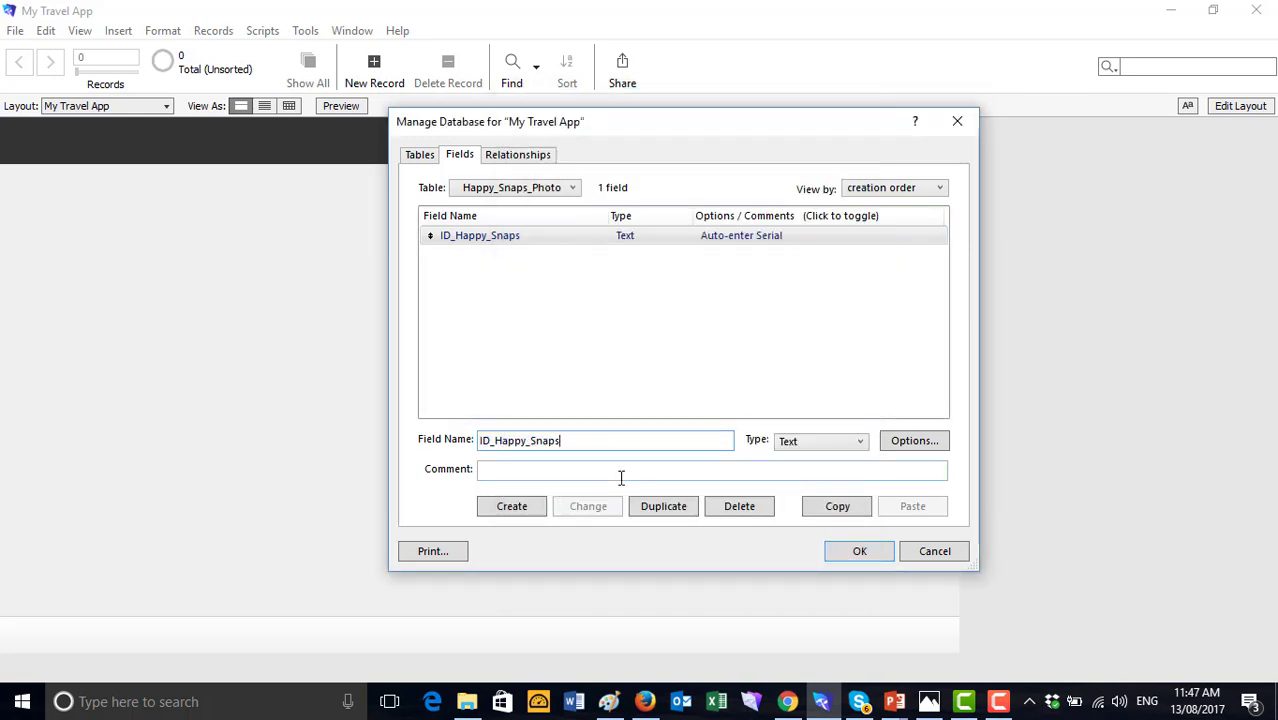
key(BackSpace)
key(BackSpace)
key(BackSpace)
key(BackSpace)
key(BackSpace)
key(BackSpace)
key(BackSpace)
key(BackSpace)
key(BackSpace)
key(BackSpace)
key(BackSpace)
key(BackSpace)
key(BackSpace)
key(BackSpace)
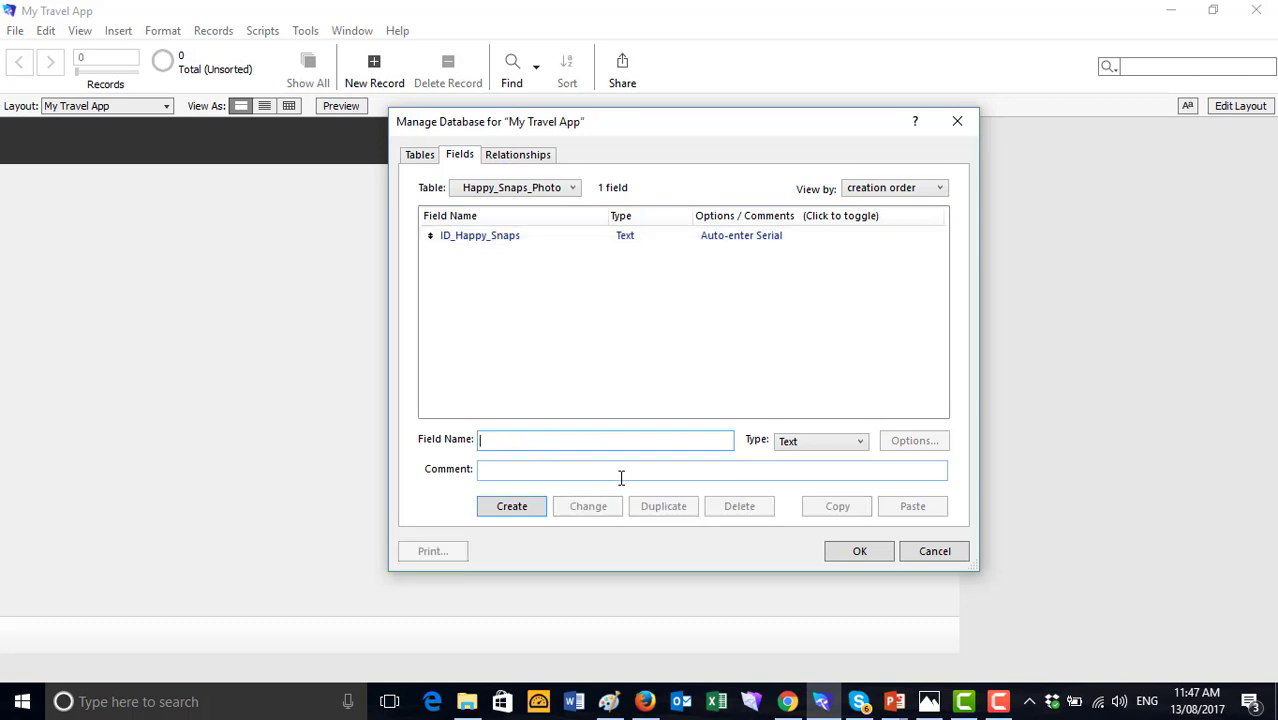
text(Note)
click(512, 506)
Add a Timestamp field named Date that auto-enters the creation timestamp
click(524, 448)
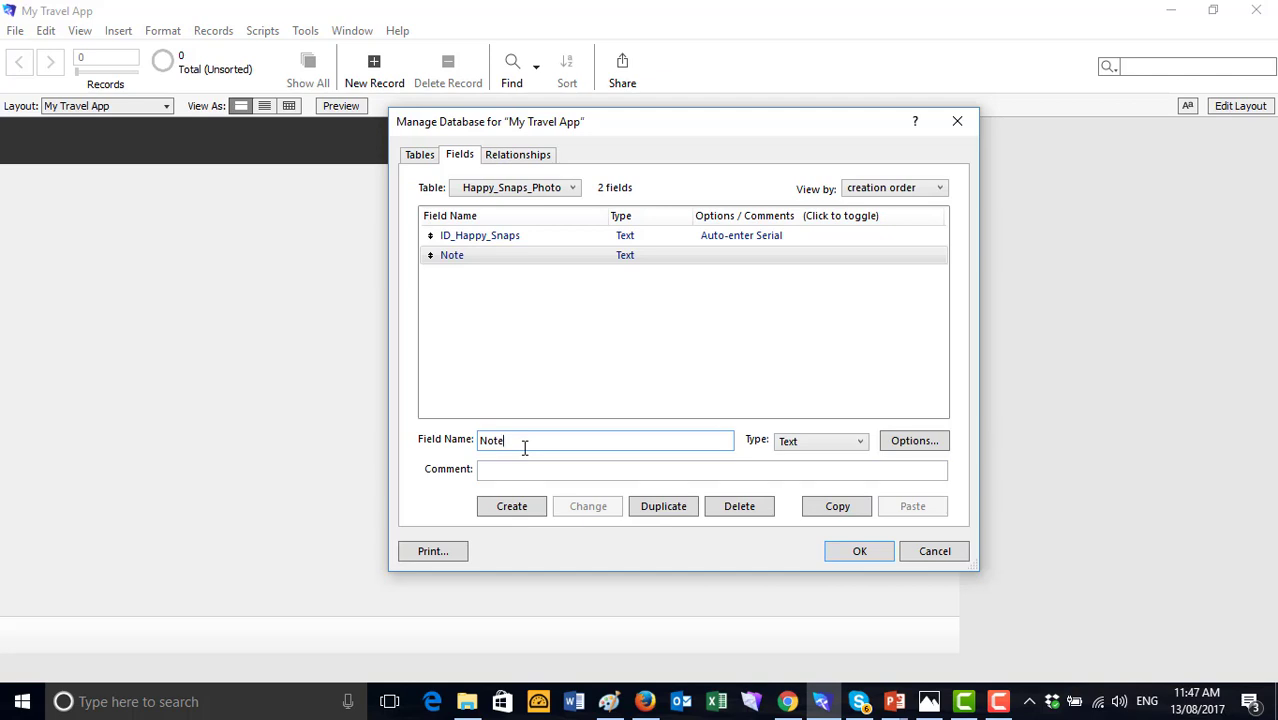
key(BackSpace)
key(BackSpace)
key(BackSpace)
key(BackSpace)
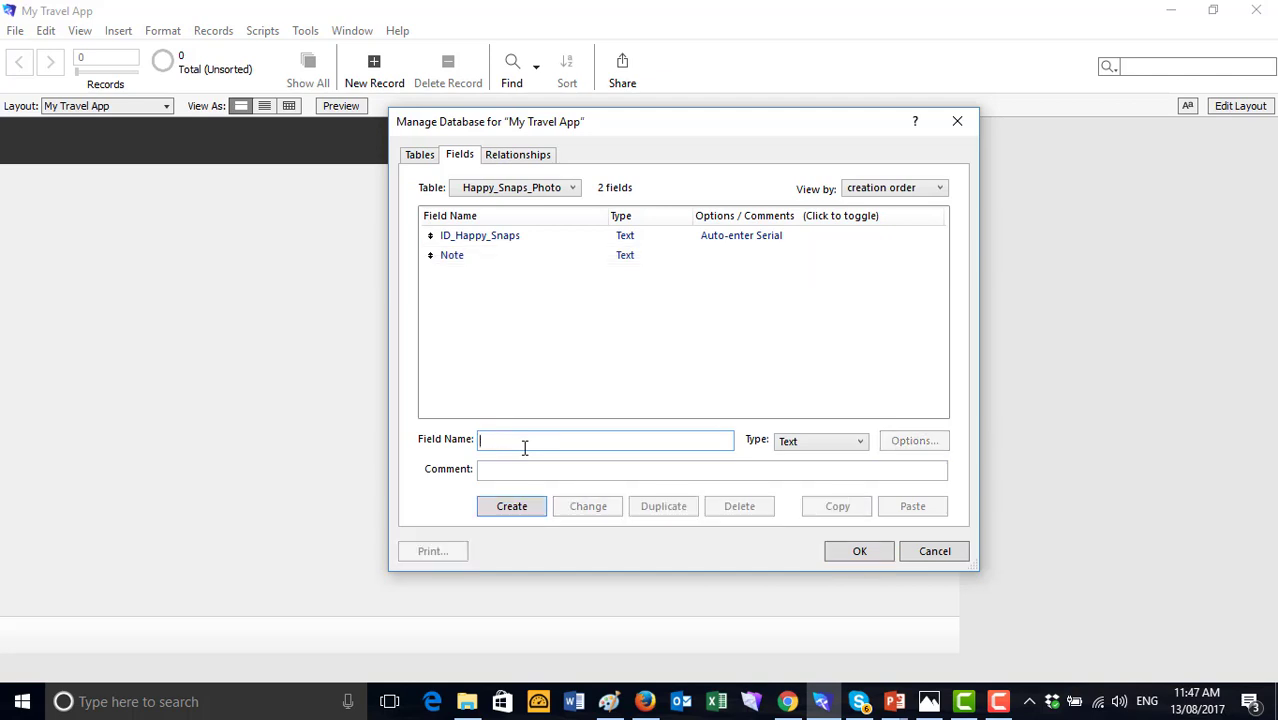
text(Date)
click(857, 447)
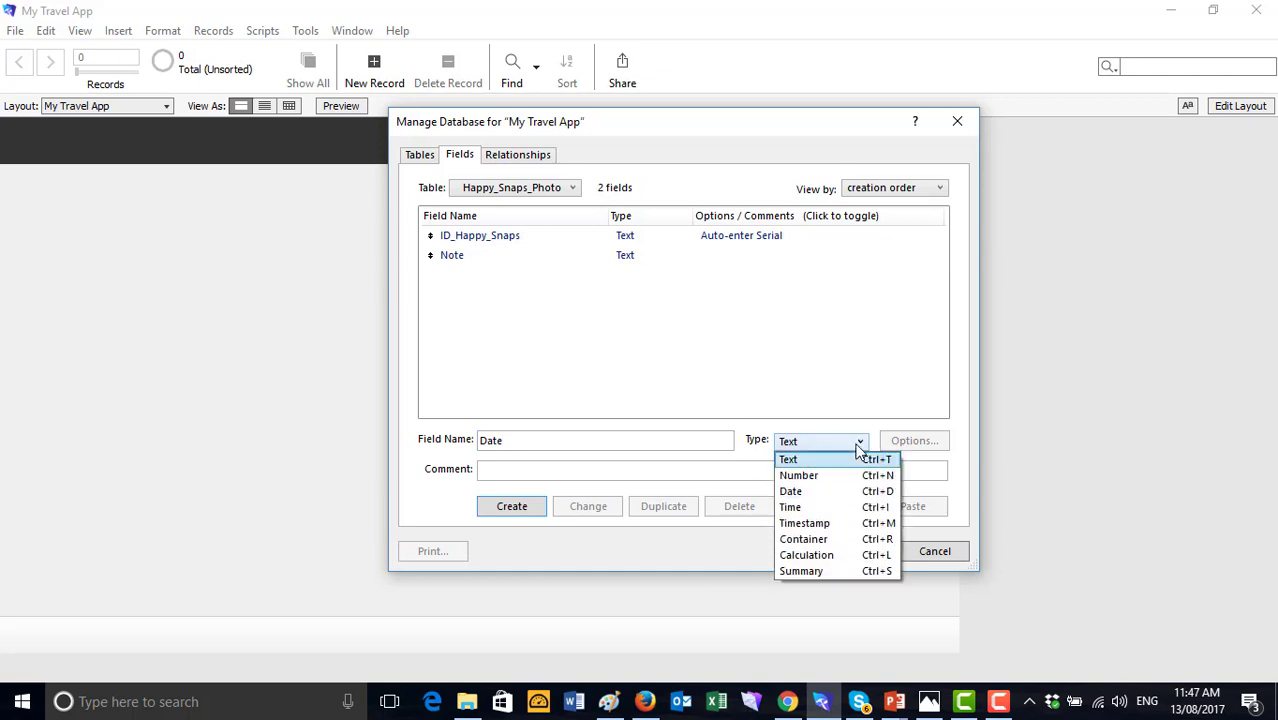
click(840, 524)
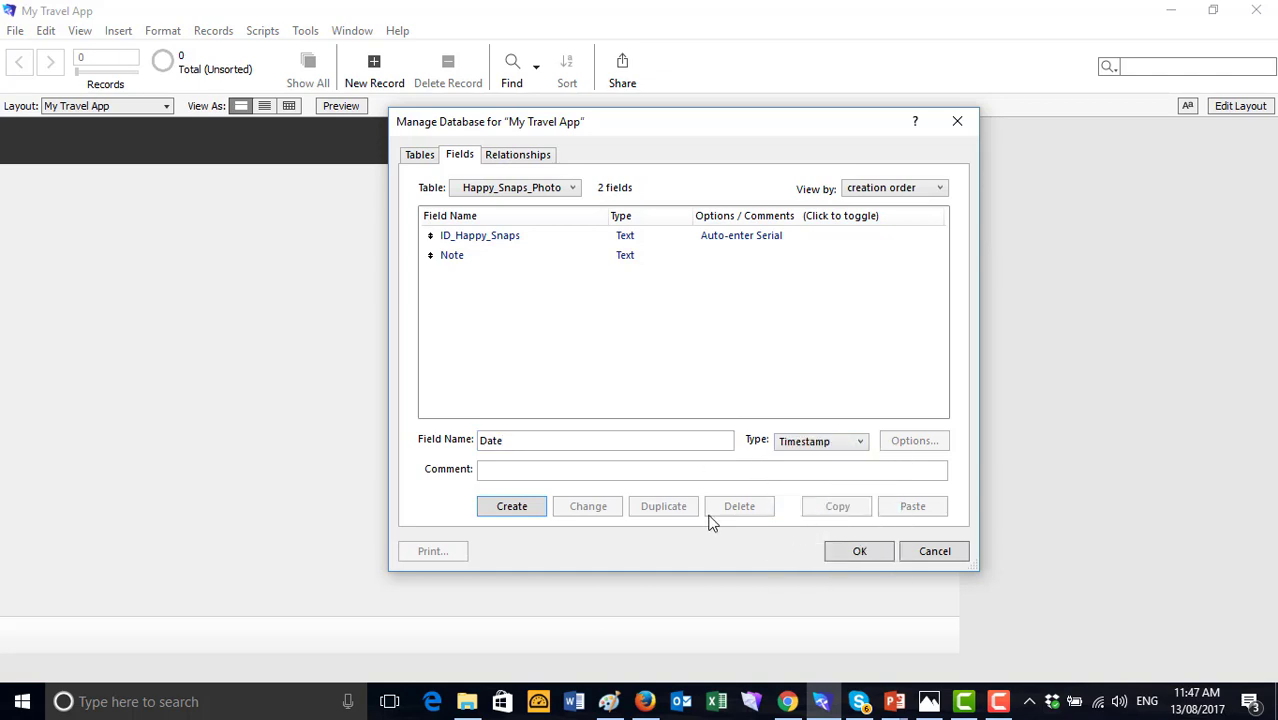
click(520, 505)
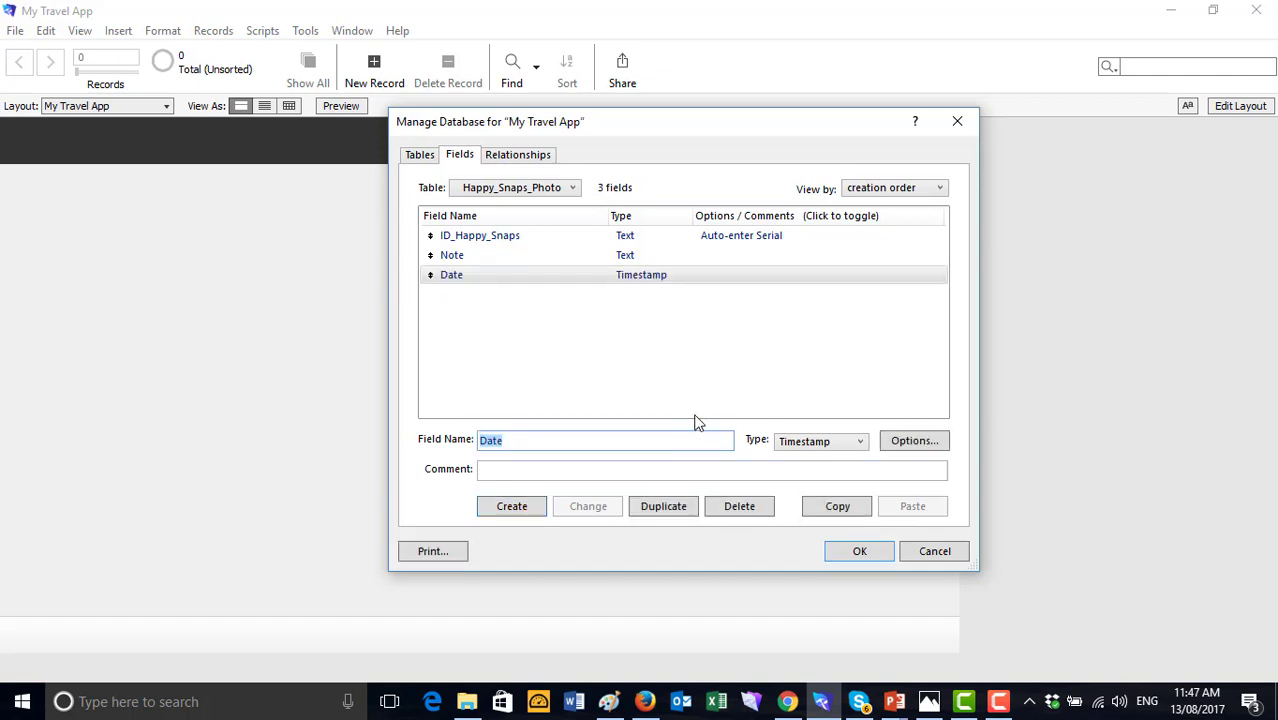
click(895, 445)
click(535, 191)
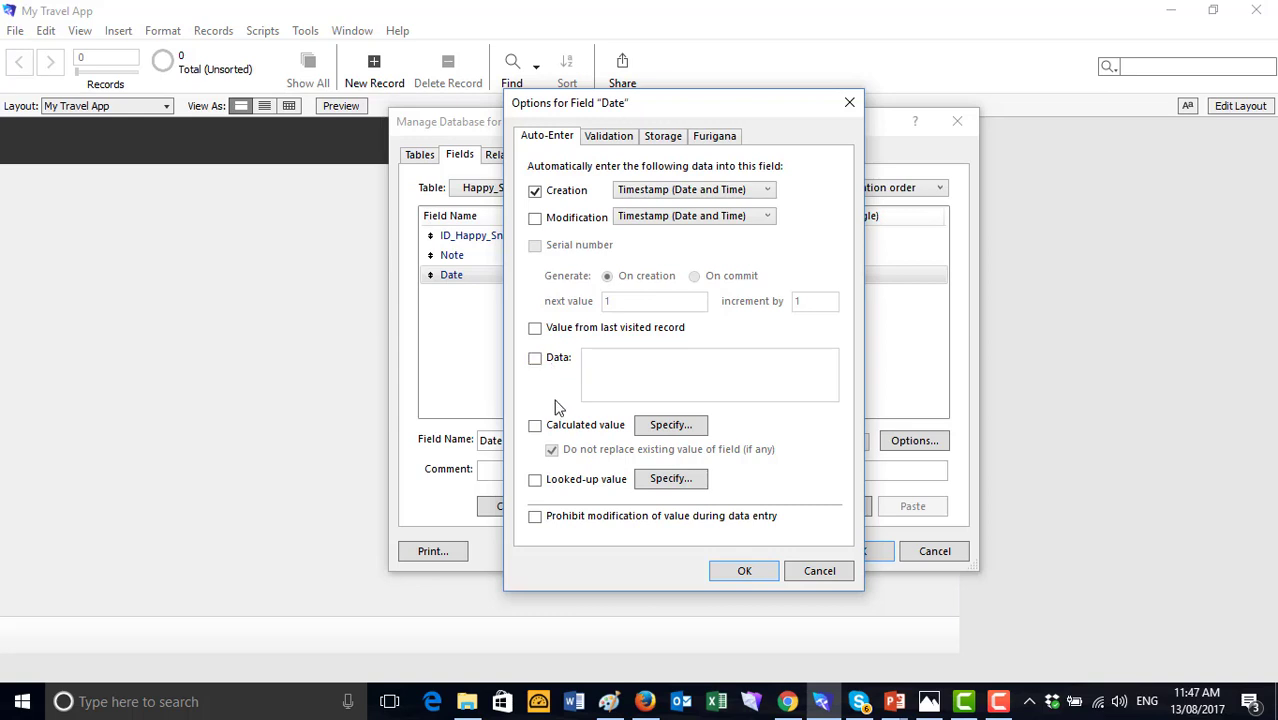
click(741, 574)
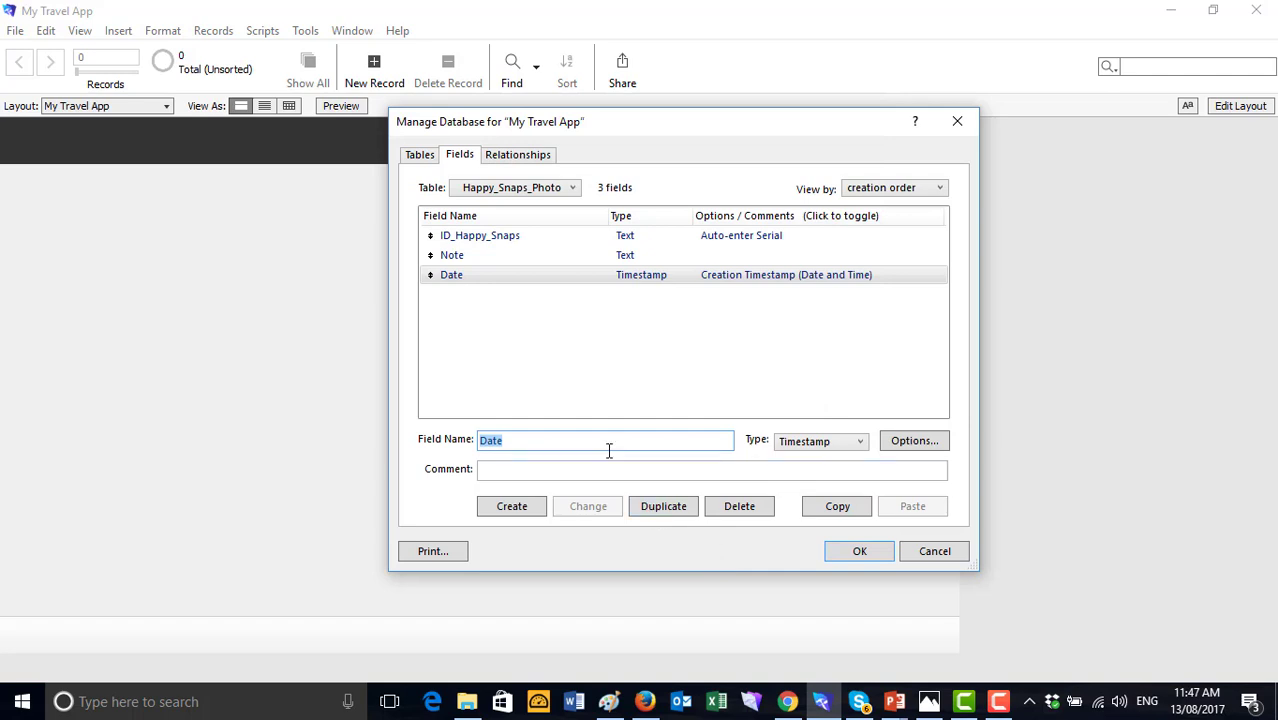
Add a Container field named Photo
click(552, 444)
key(BackSpace)
key(BackSpace)
key(BackSpace)
key(BackSpace)
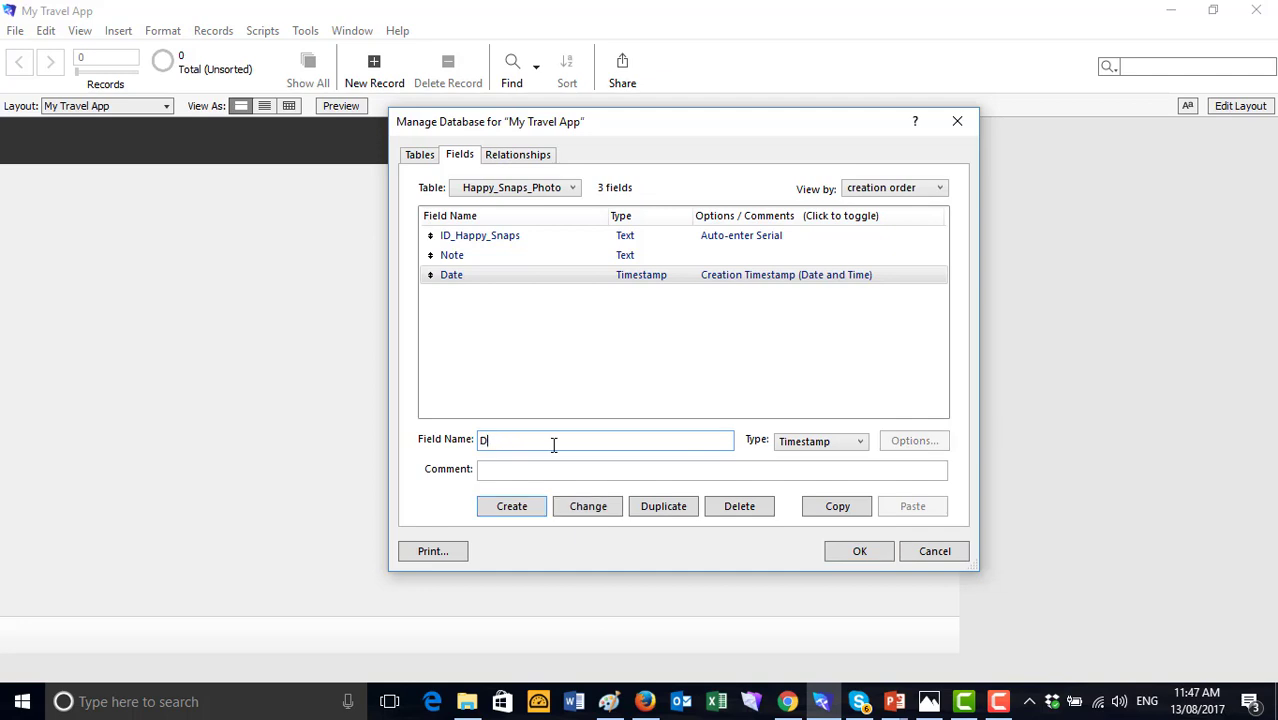
text(Pho)
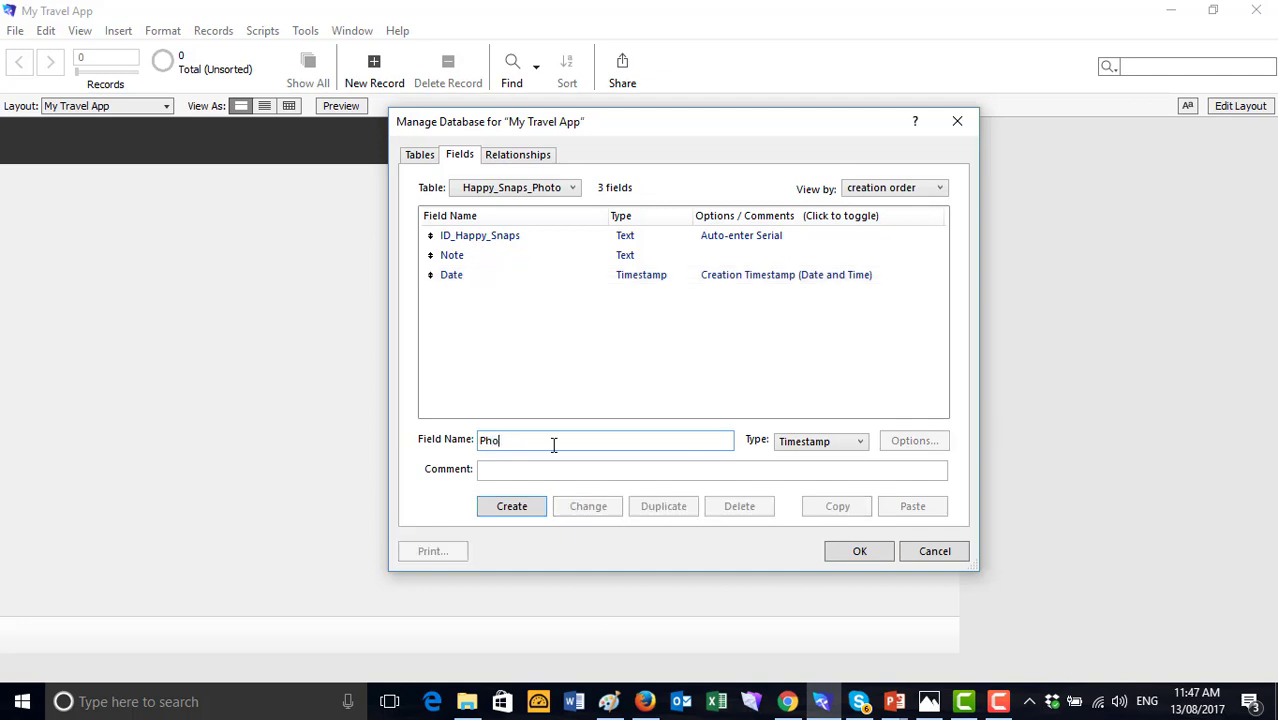
text(to)
click(857, 444)
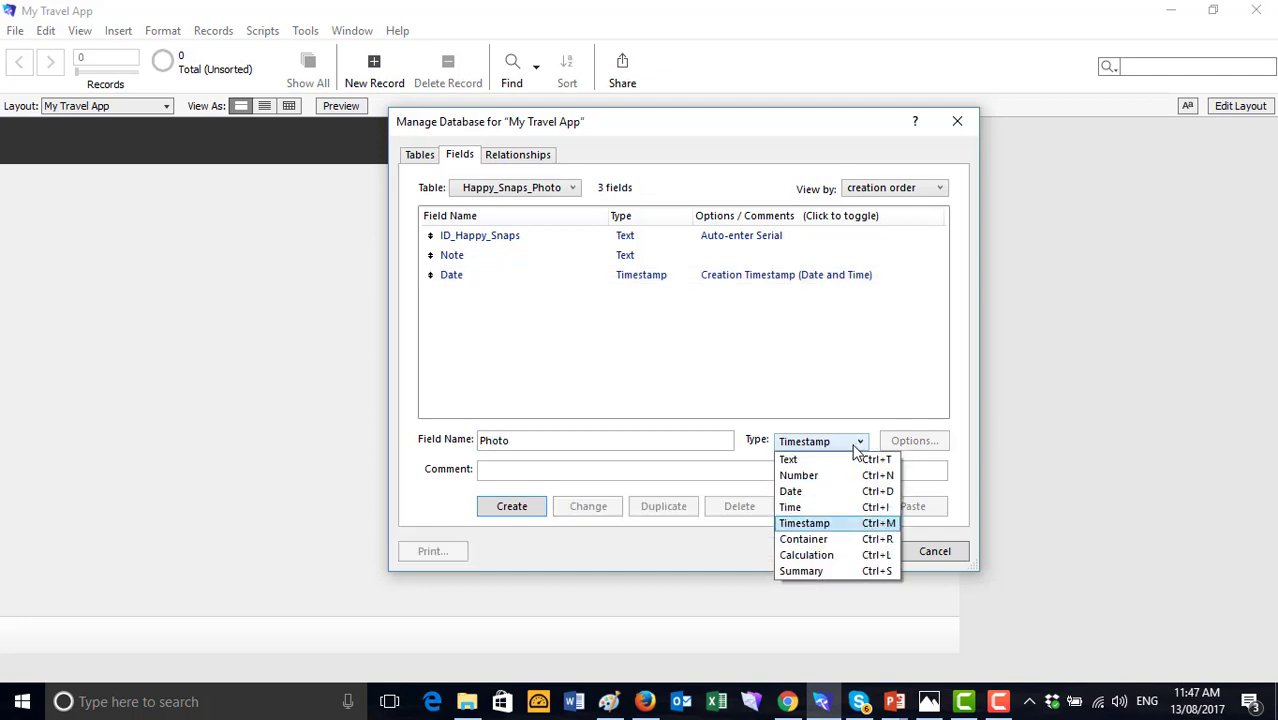
click(818, 541)
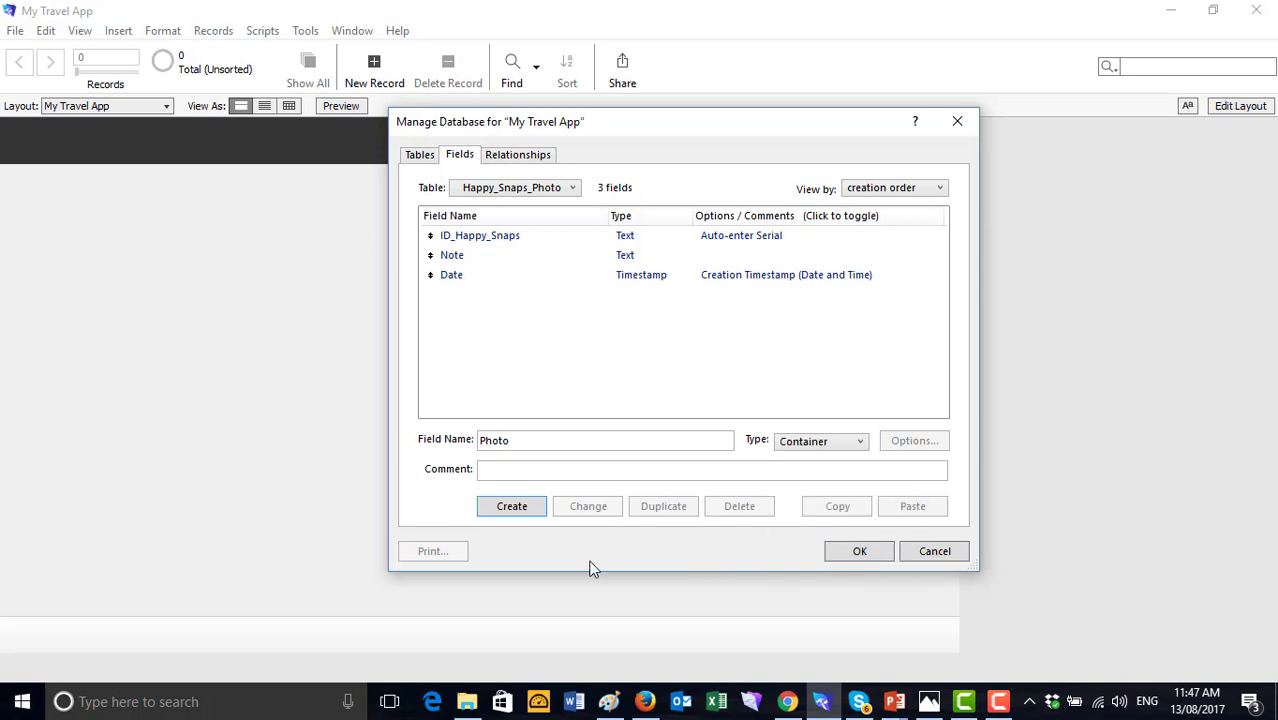
click(521, 510)
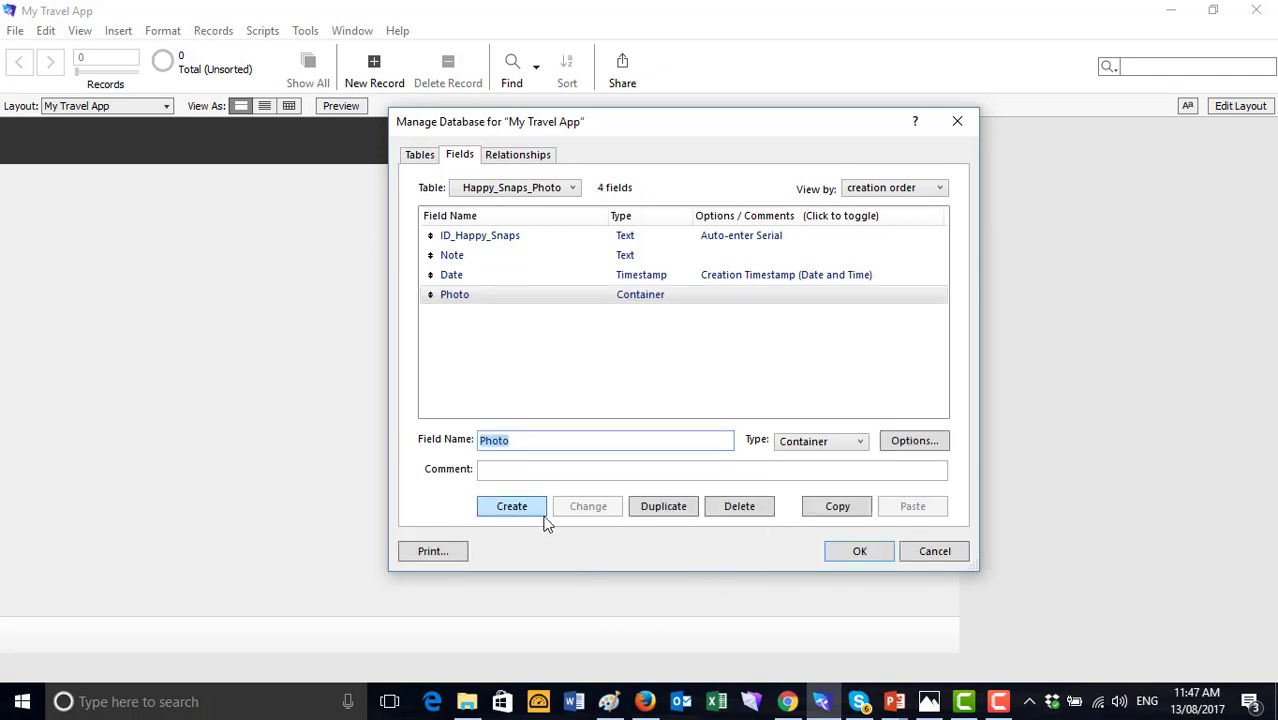
click(622, 343)
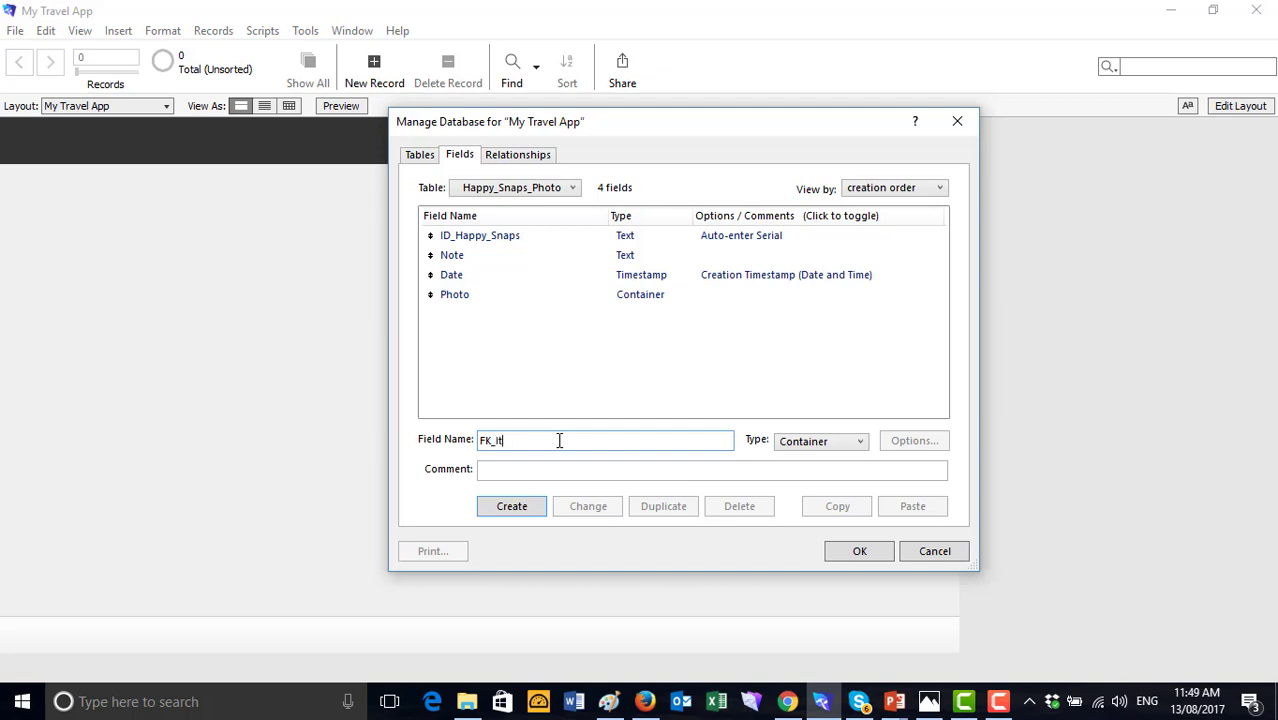
Add FK_Itinerary as a Text field, keeping automatic indexing on in its Storage options
text(FK_Itinerary)
click(850, 442)
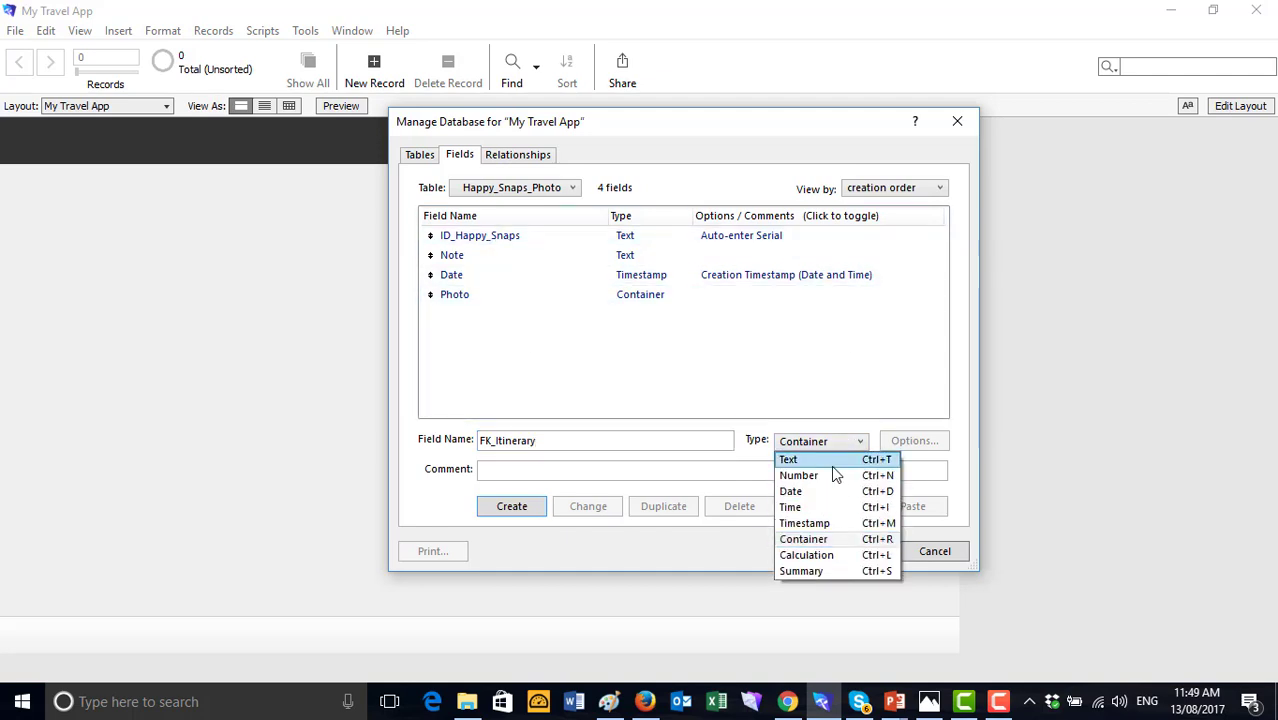
click(822, 459)
click(520, 505)
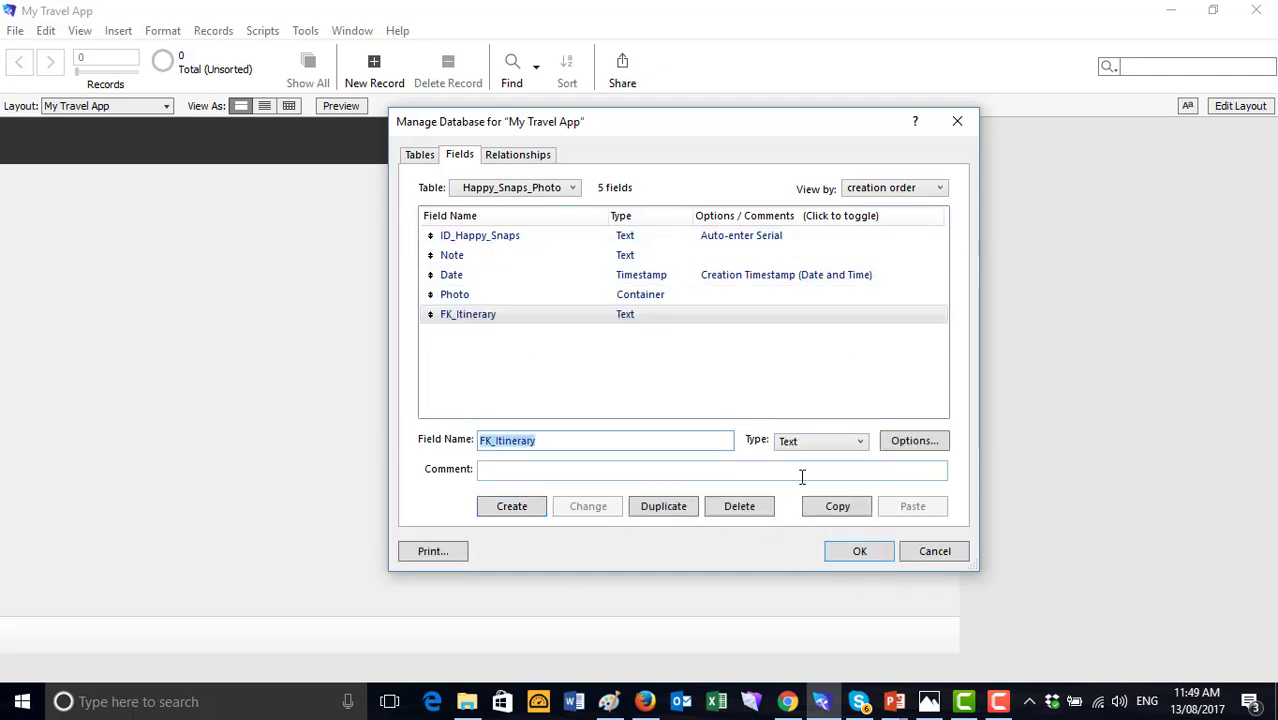
click(916, 443)
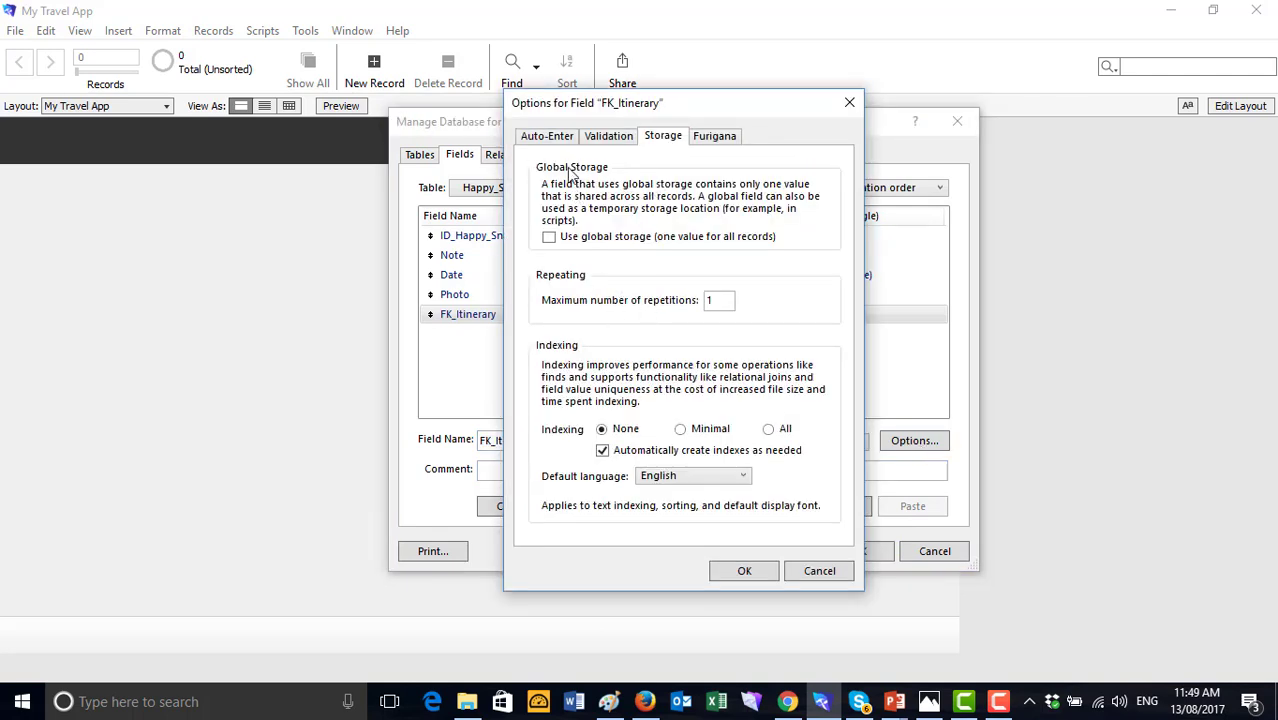
click(553, 138)
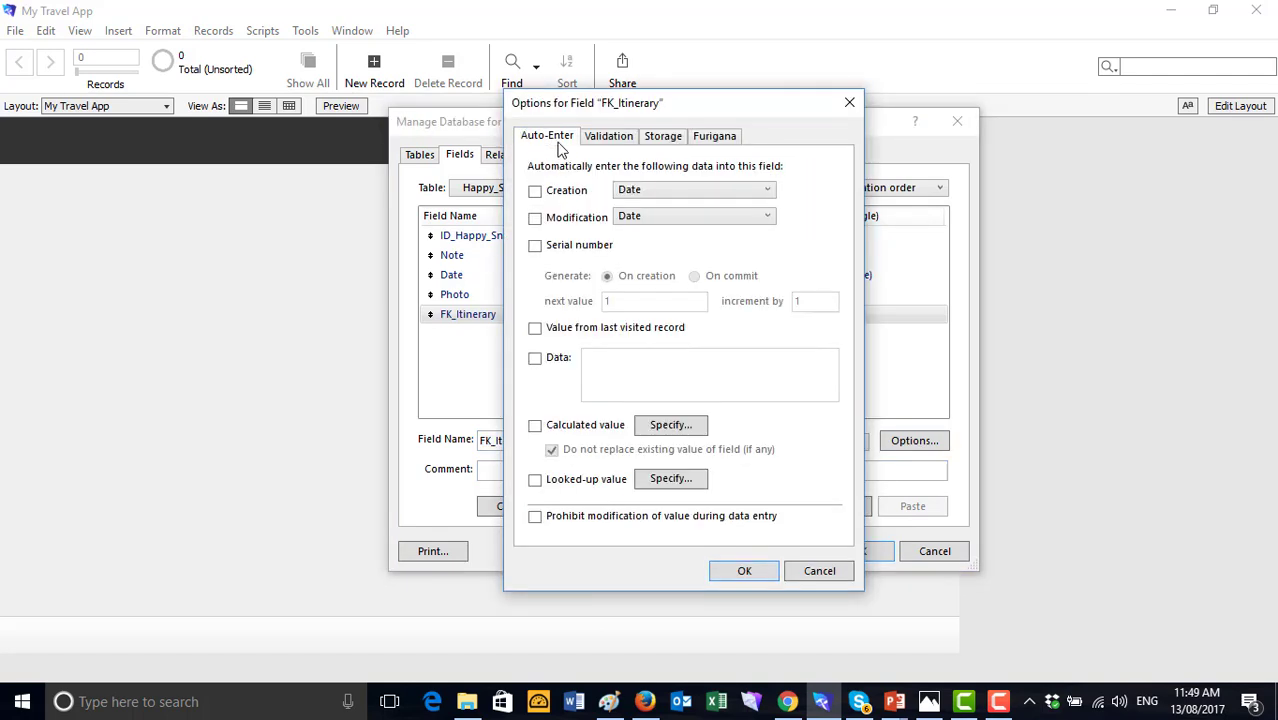
click(663, 136)
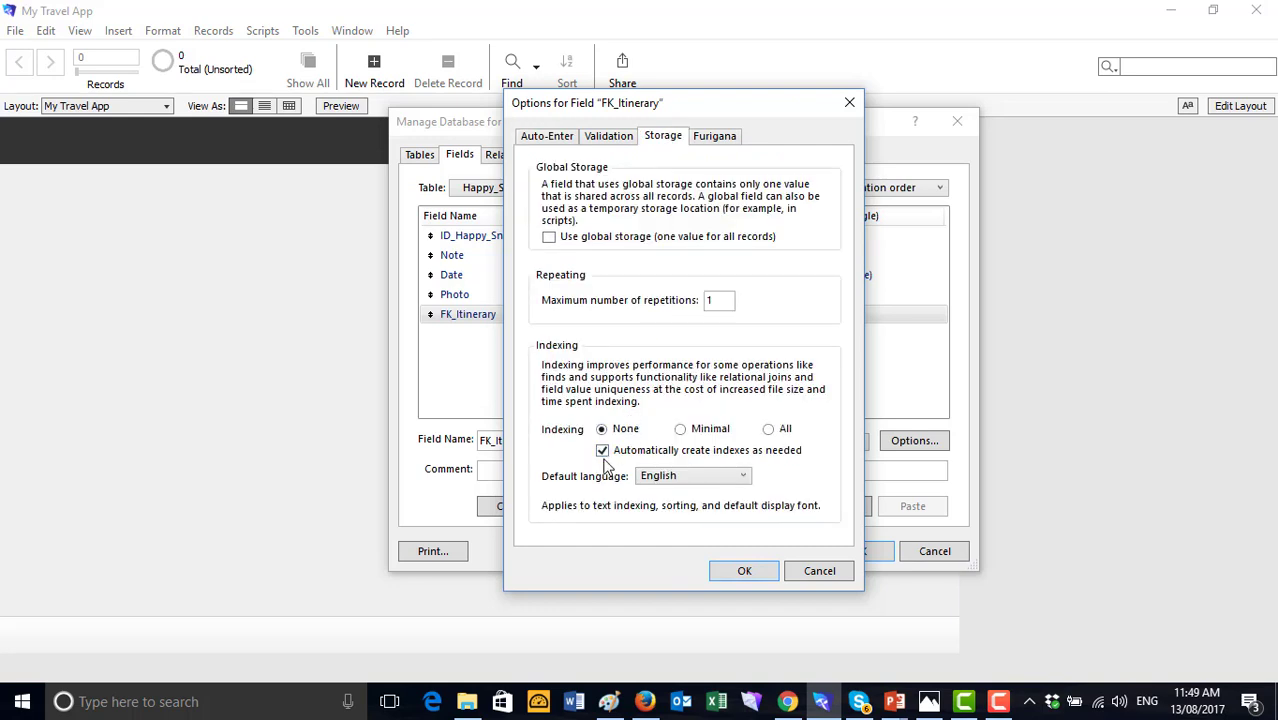
click(752, 570)
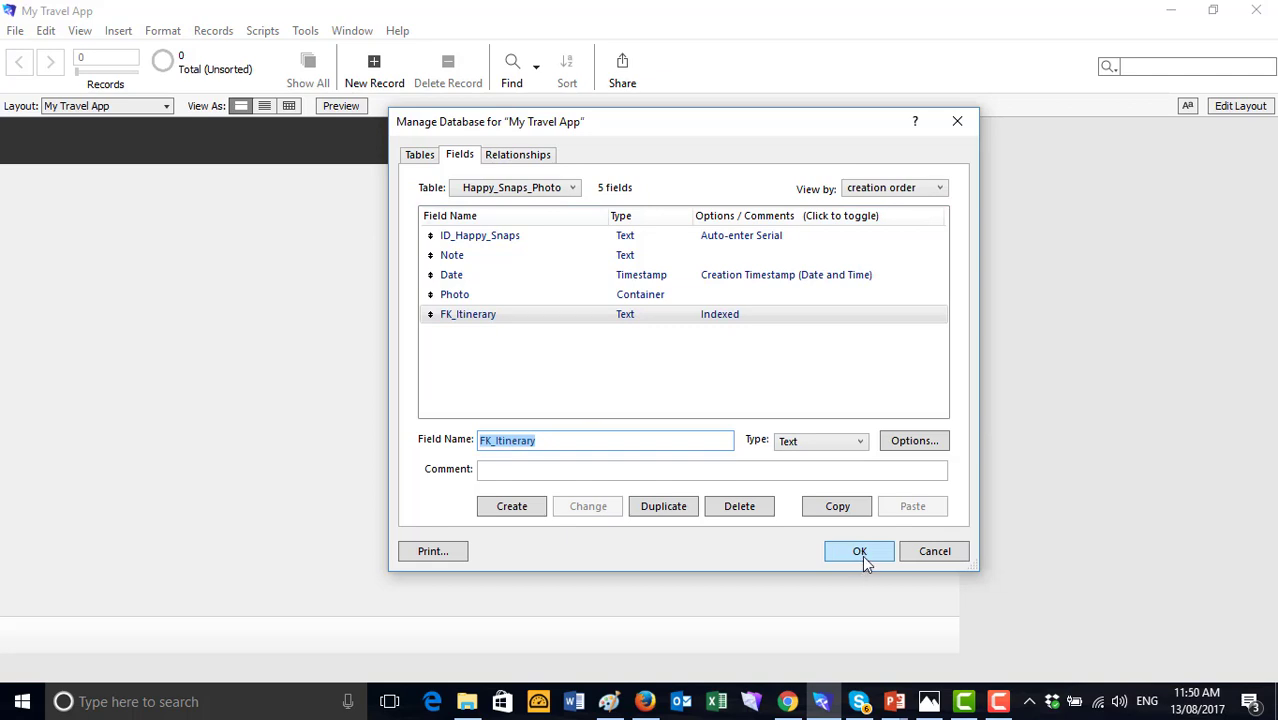
click(795, 562)
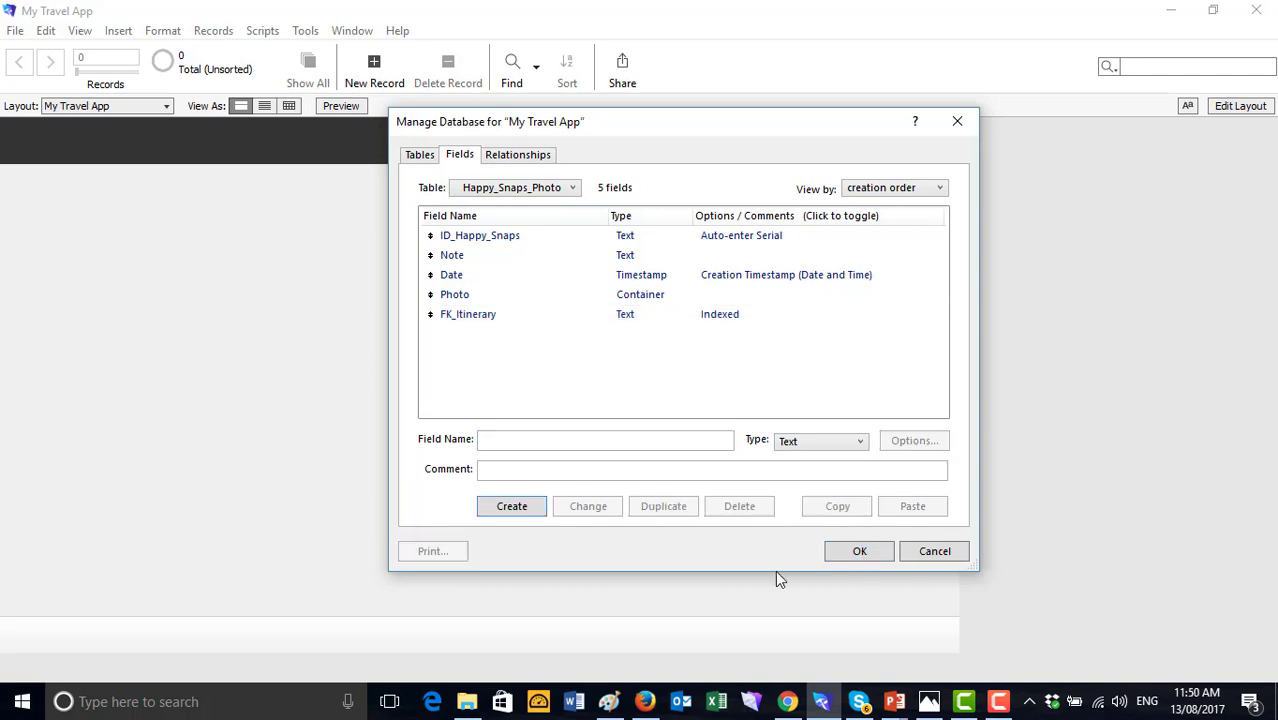
Show the Tables overview and compare it against the Lucidchart plan in Chrome
click(562, 189)
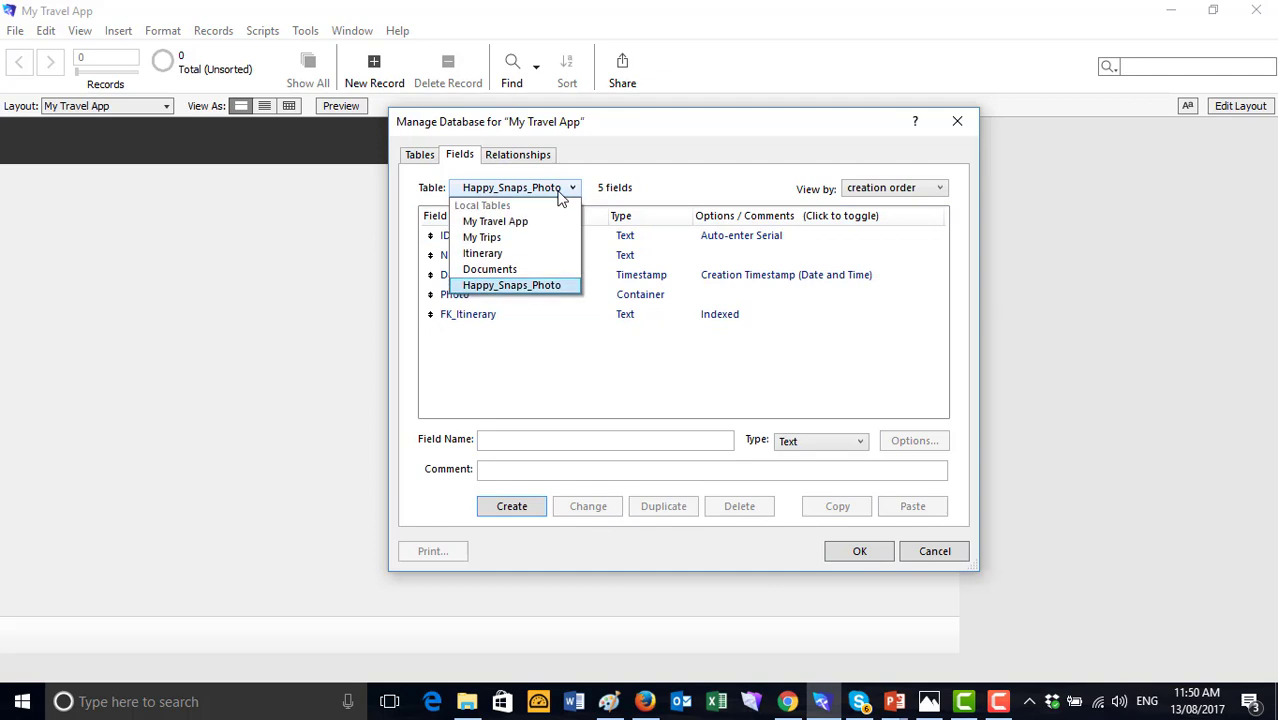
click(420, 155)
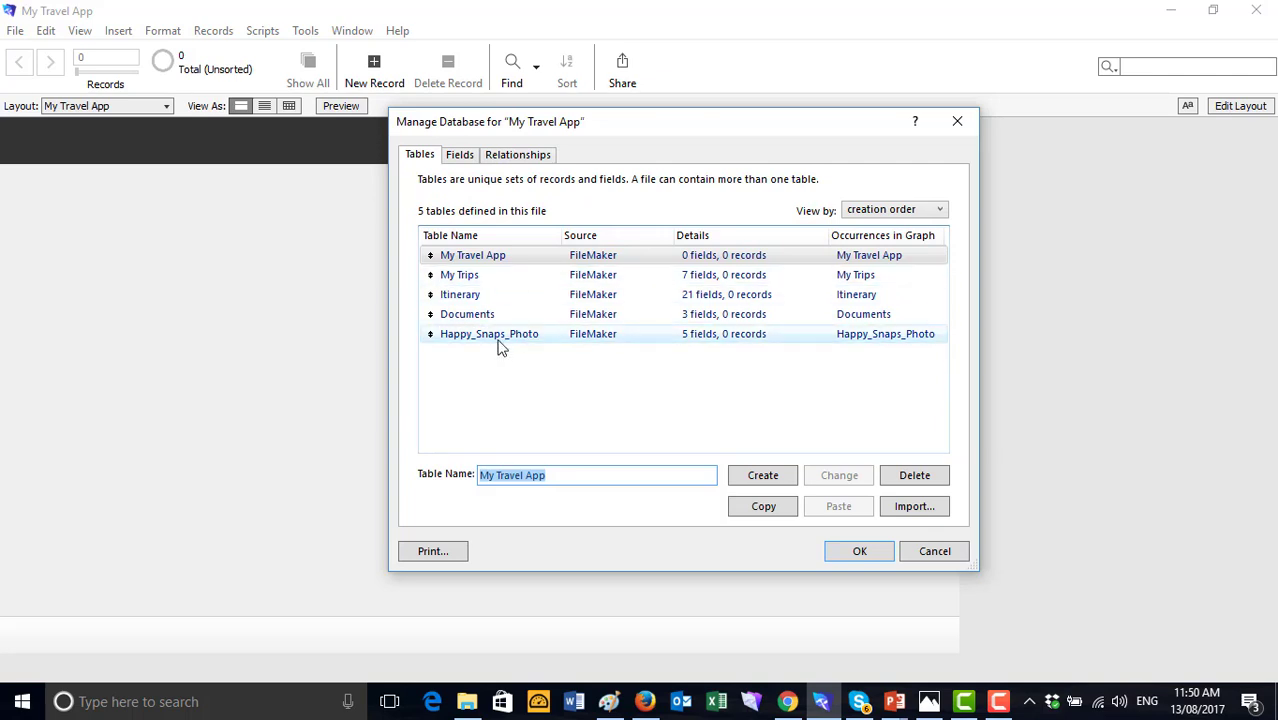
click(787, 702)
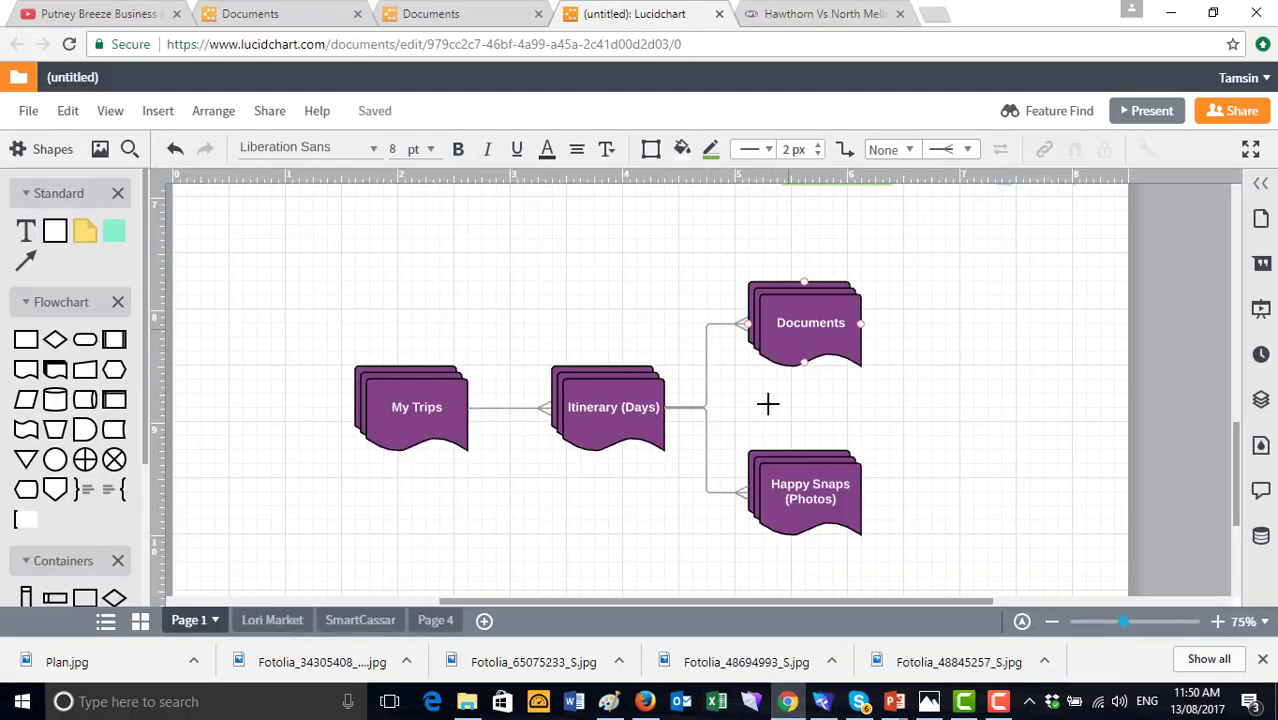
click(822, 702)
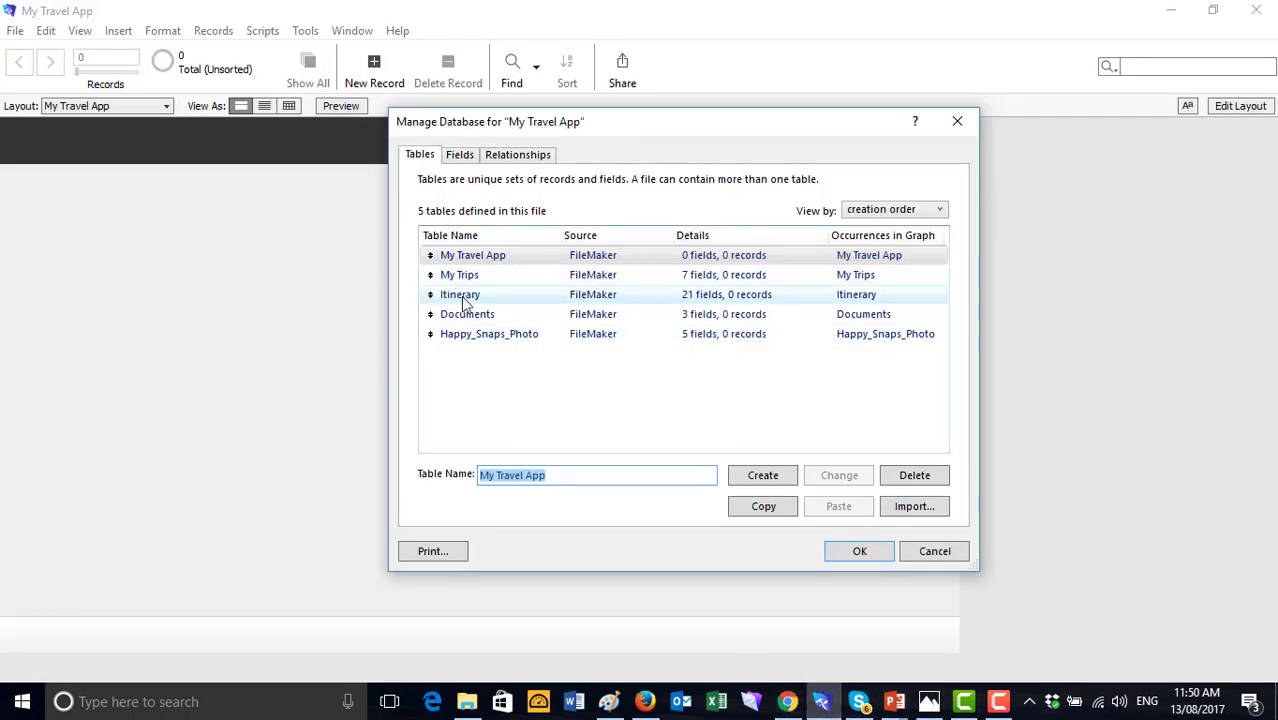
Review the fields of My Trips, Itinerary, Documents and Happy_Snaps_Photo, then view Relationships
click(466, 156)
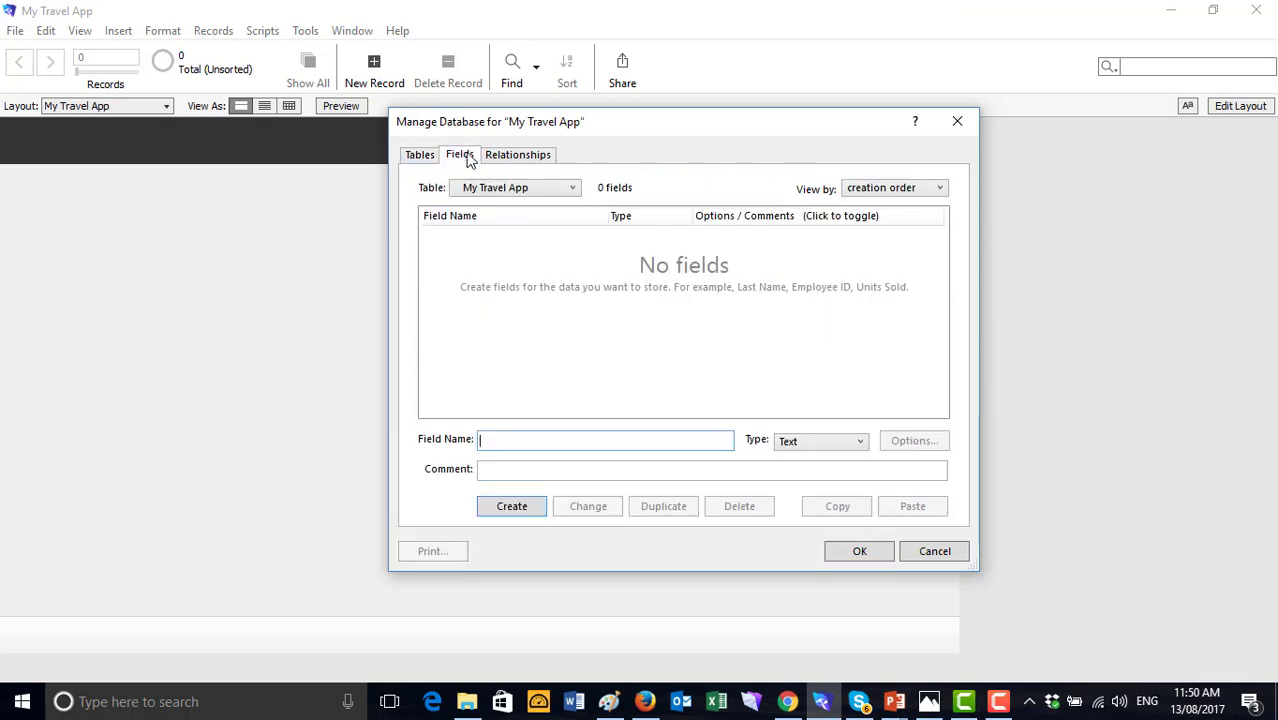
click(571, 190)
click(520, 234)
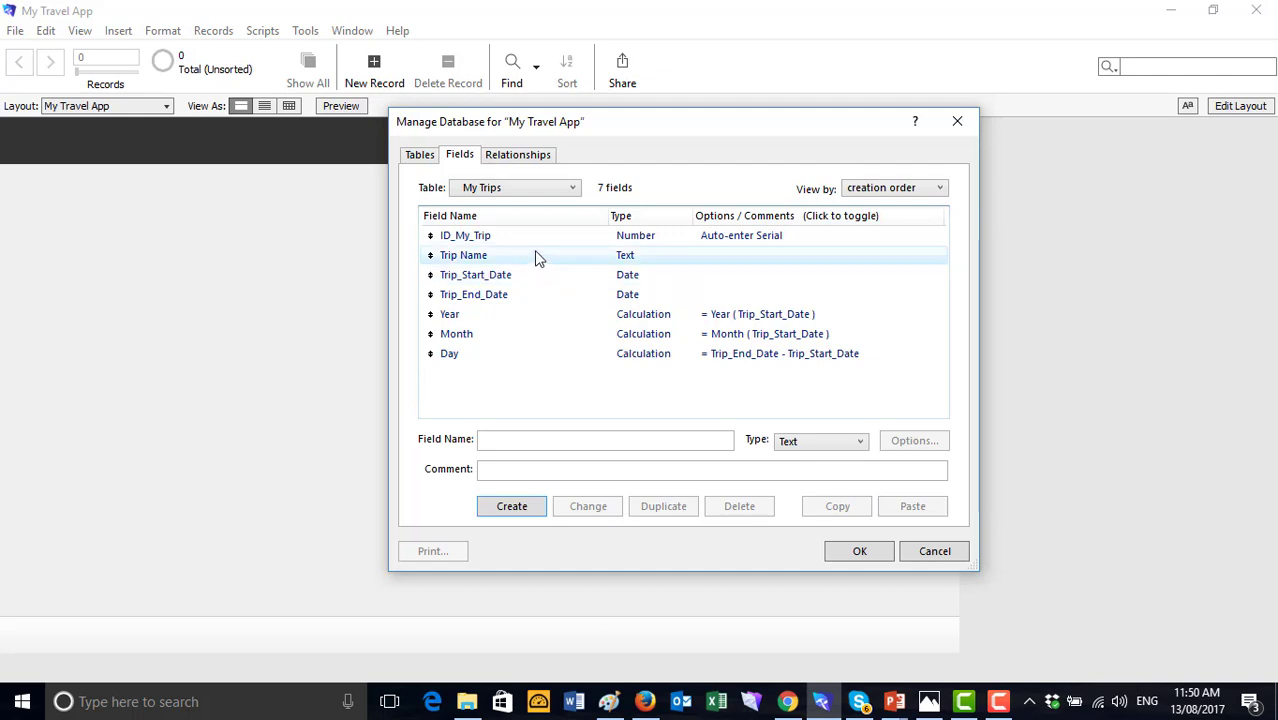
click(575, 190)
click(521, 250)
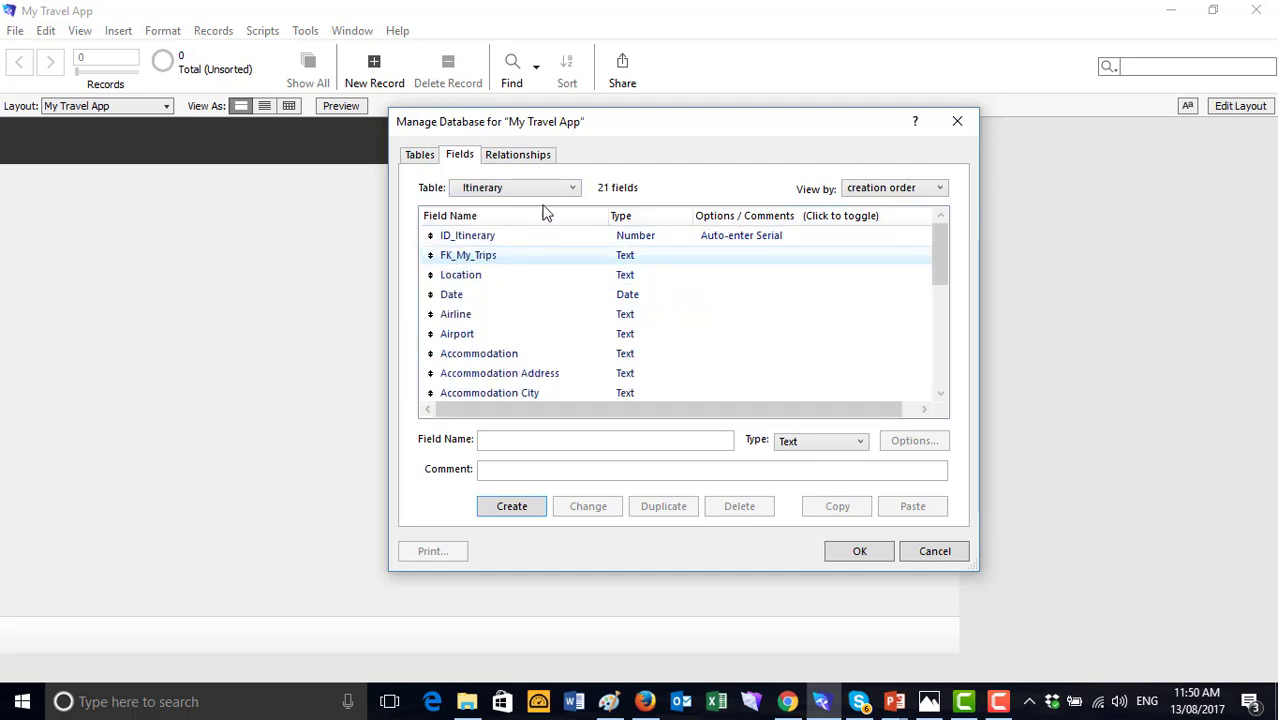
click(572, 190)
click(520, 269)
click(568, 188)
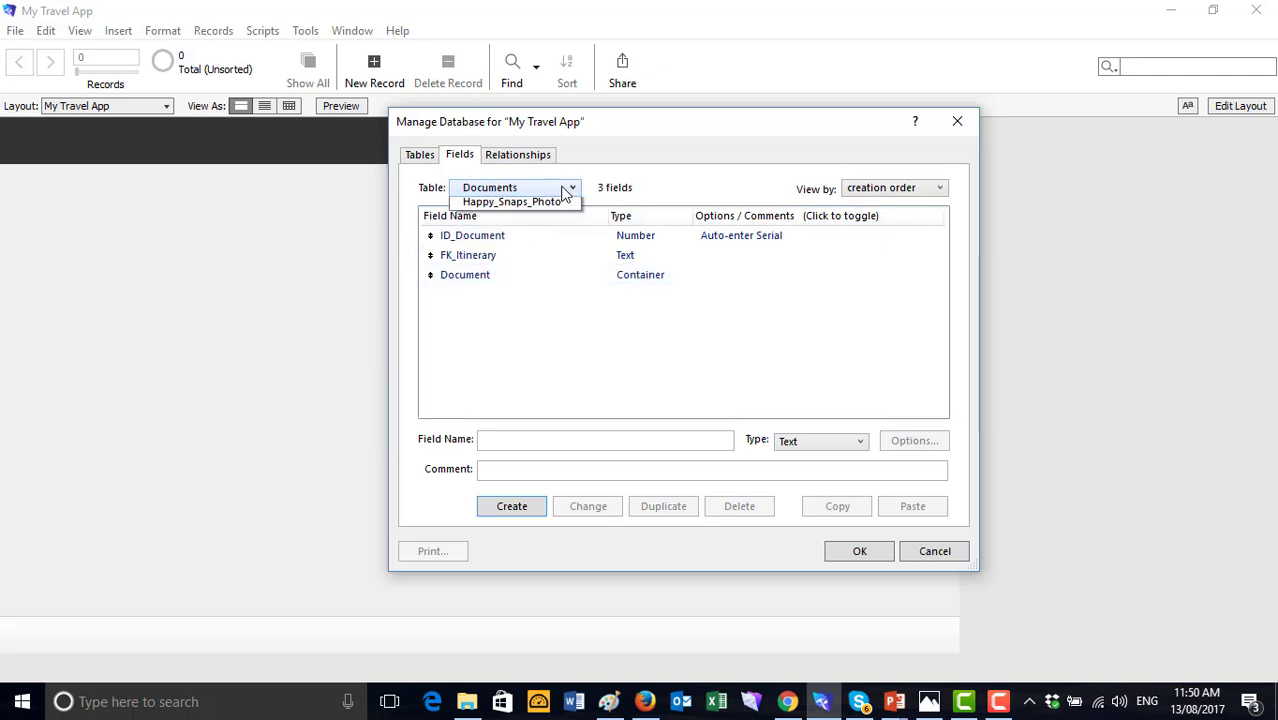
click(512, 285)
click(518, 154)
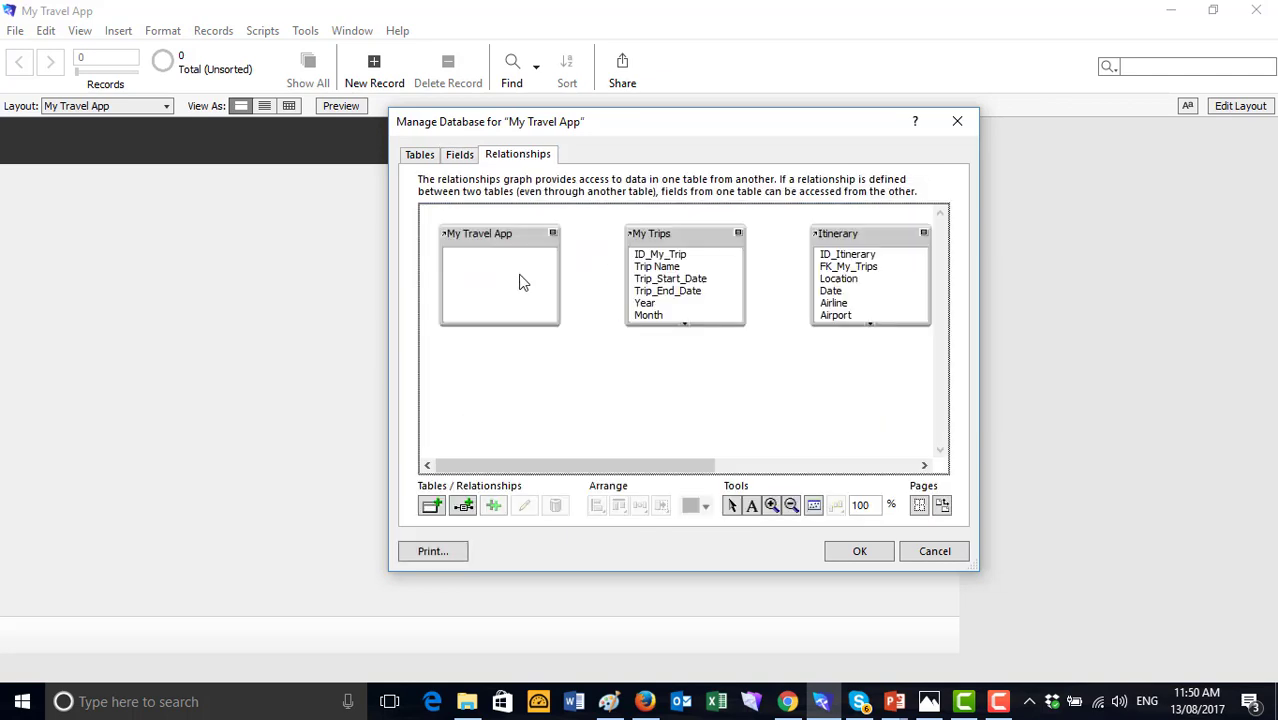
Widen the dialog to show all tables and link ID_My_Trip to FK_My_Trips in Itinerary
drag(673, 476, 641, 470)
drag(979, 330, 1273, 326)
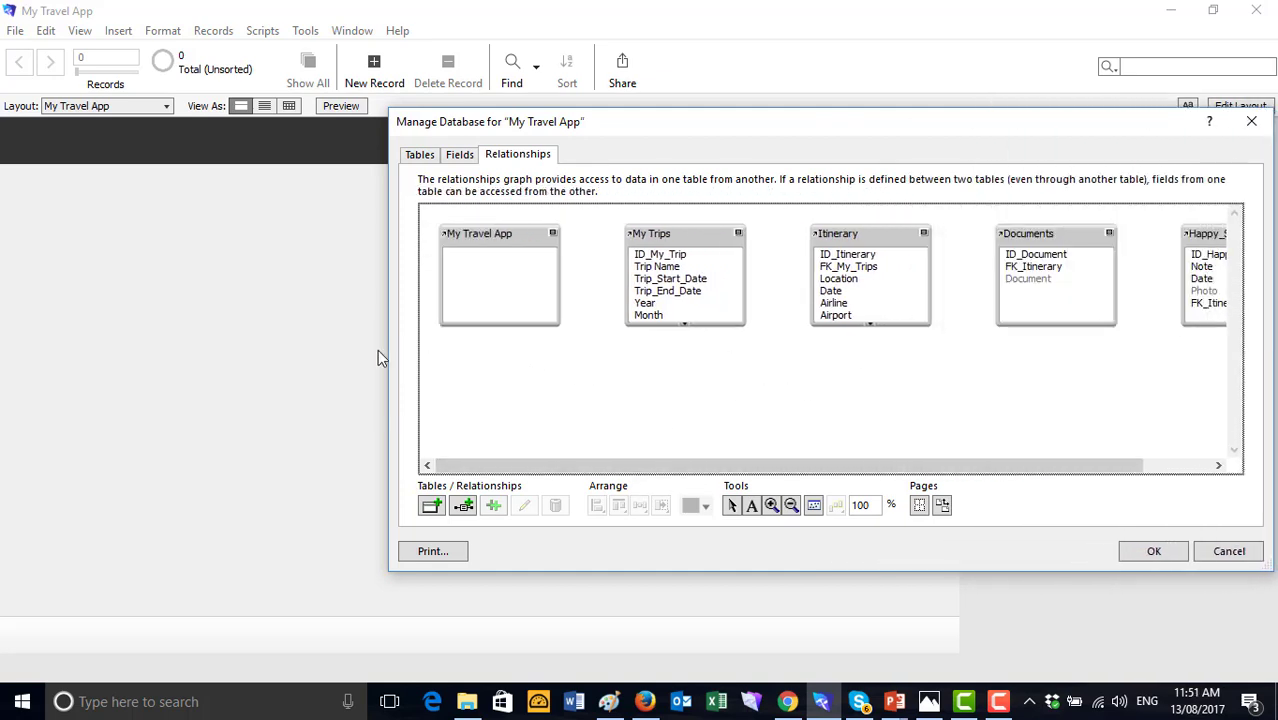
drag(389, 355, 101, 350)
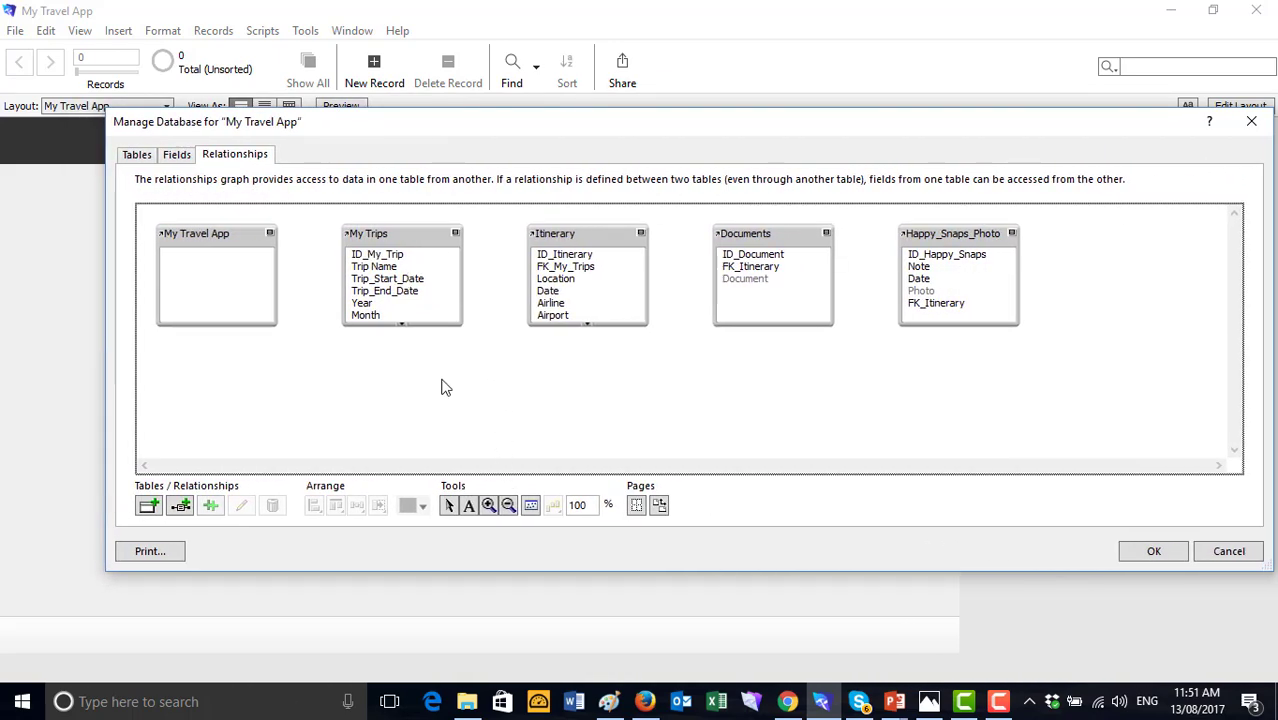
click(426, 258)
drag(426, 258, 540, 267)
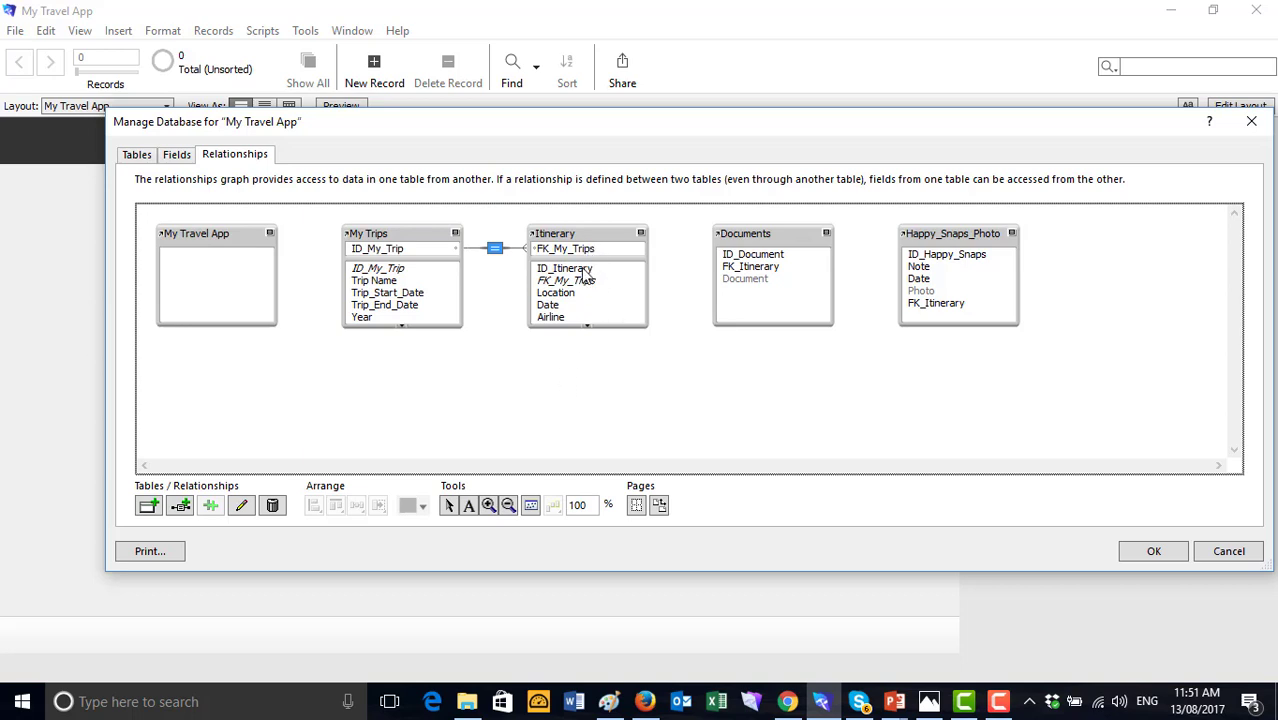
Link Itinerary's ID_Itinerary to FK_Itinerary in Documents and Happy_Snaps_Photo, then rearrange tables
drag(583, 270, 750, 395)
drag(945, 250, 777, 259)
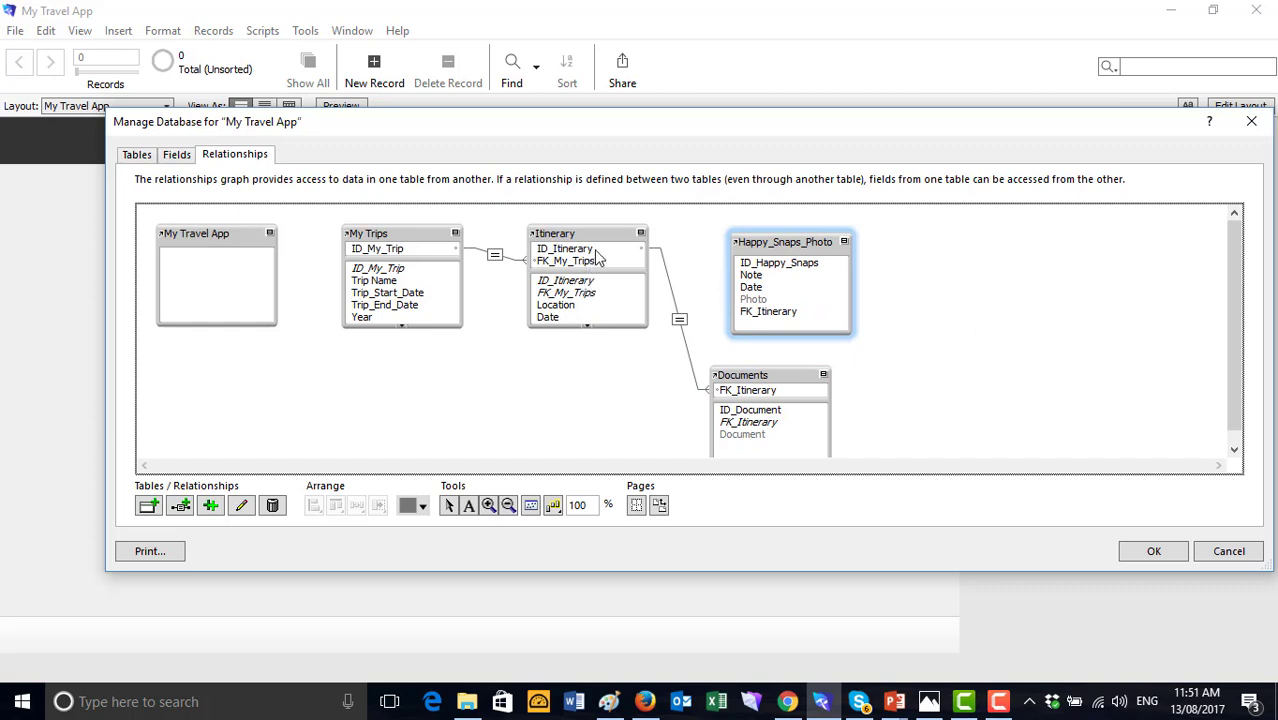
mouse_move(595, 252)
mouse_down()
mouse_move(685, 260)
mouse_move(702, 320)
mouse_move(768, 311)
mouse_up()
drag(587, 239, 573, 338)
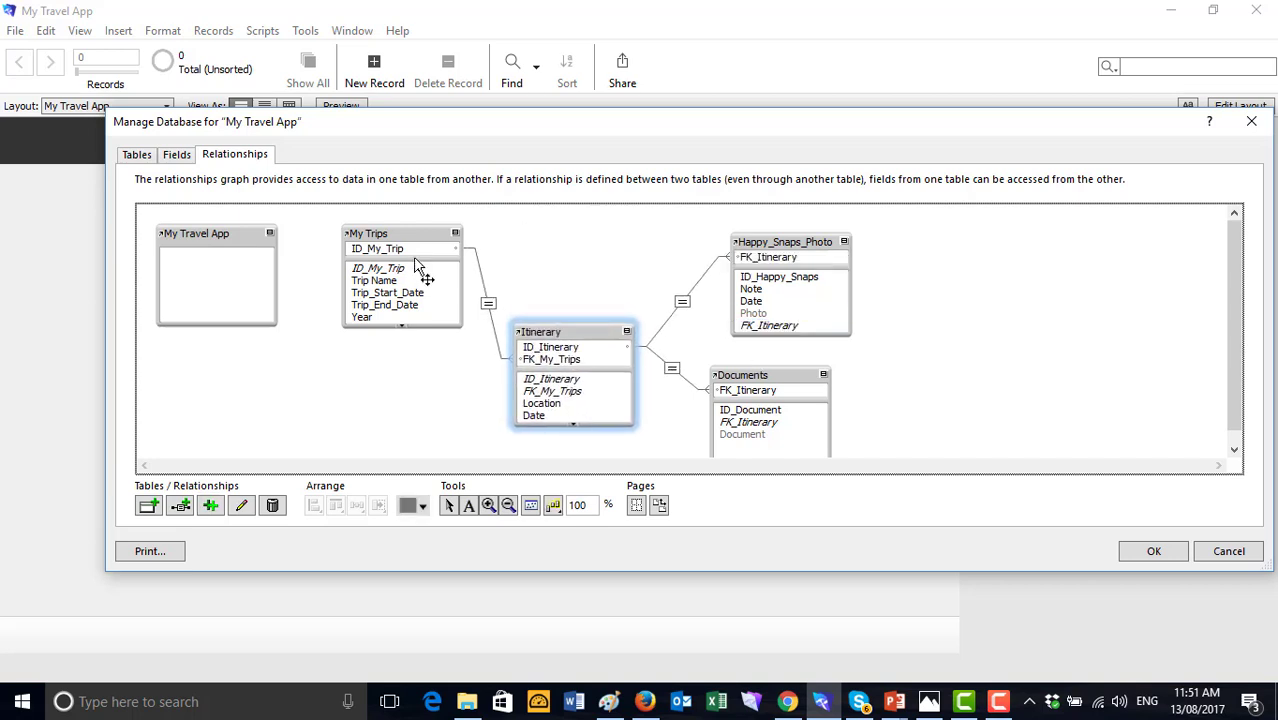
drag(391, 284, 376, 340)
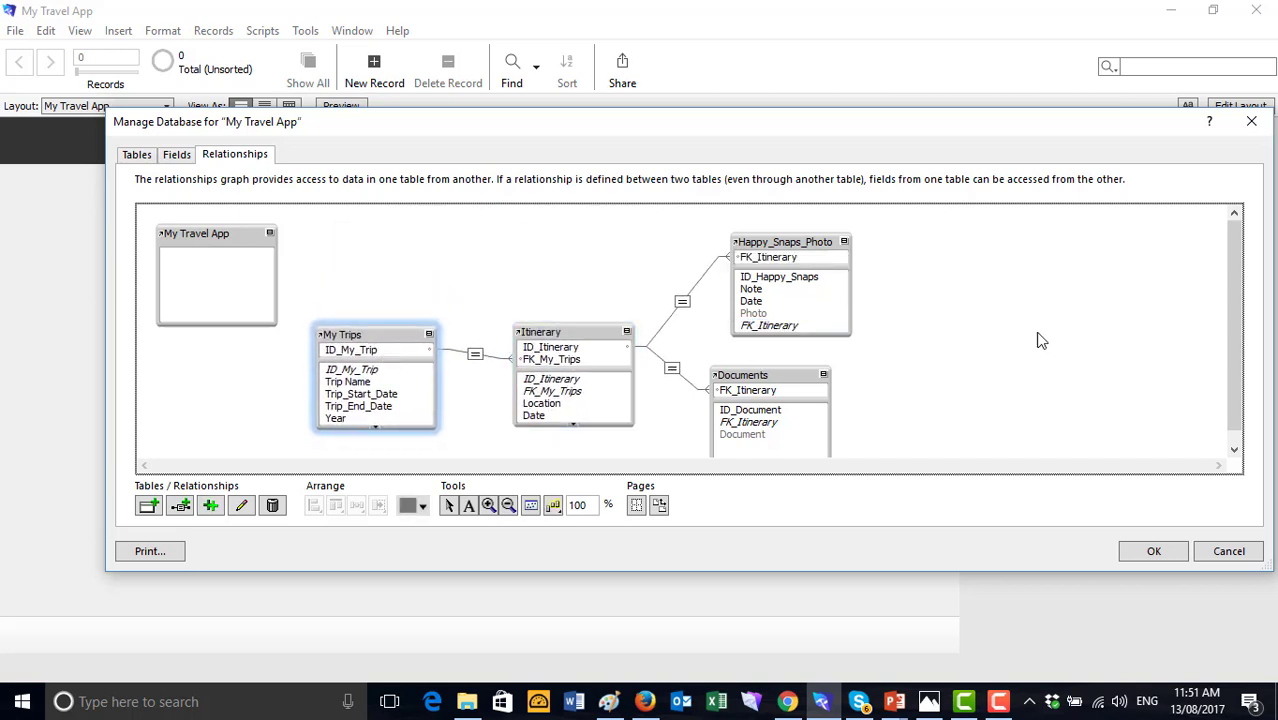
Enlarge and reposition the Manage Database window to give the graph more room
drag(847, 110, 838, 22)
drag(972, 42, 927, 30)
drag(903, 557, 906, 591)
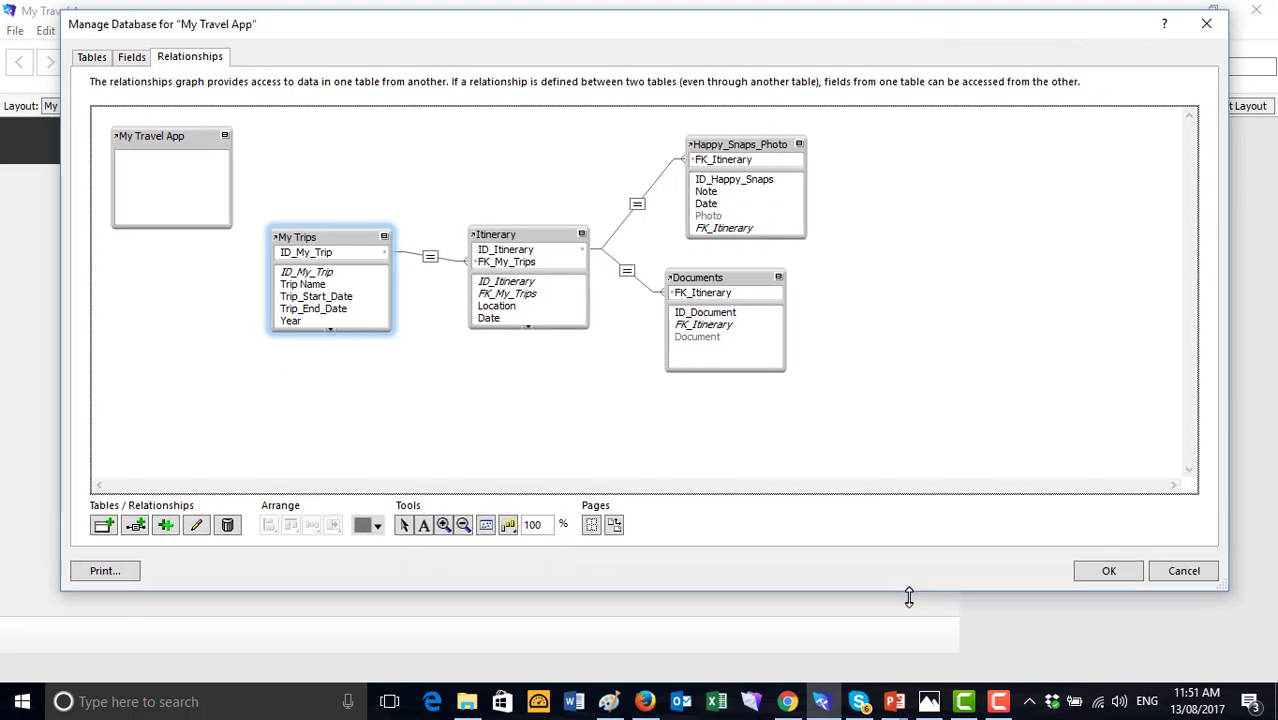
Place Documents top right with Happy_Snaps_Photo beneath it, aligning My Trips and Itinerary
drag(728, 287, 750, 325)
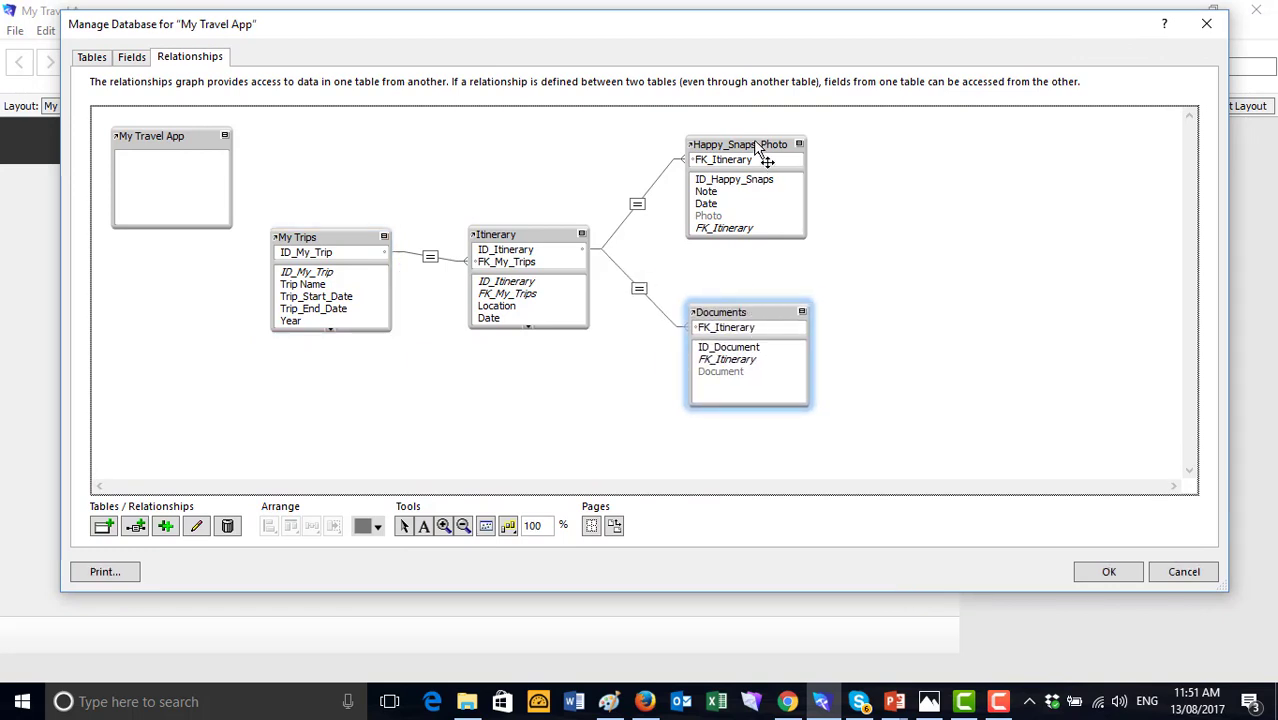
drag(756, 148, 838, 385)
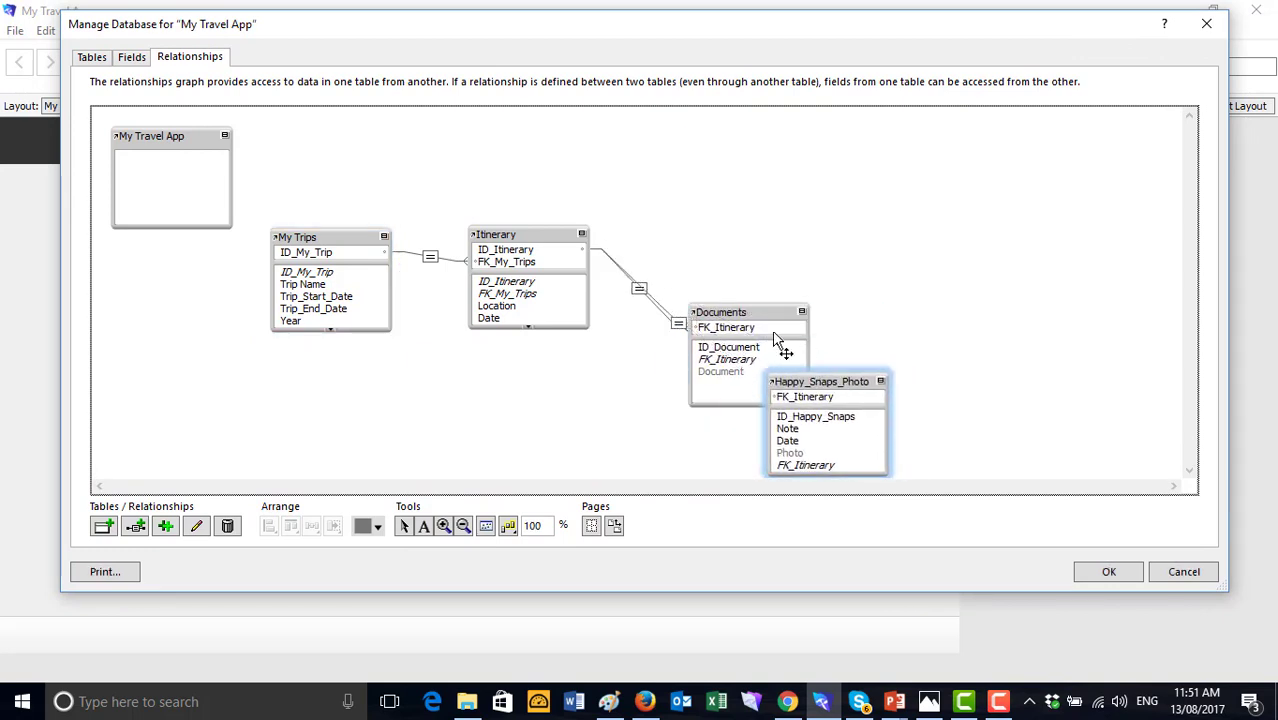
drag(727, 317, 727, 168)
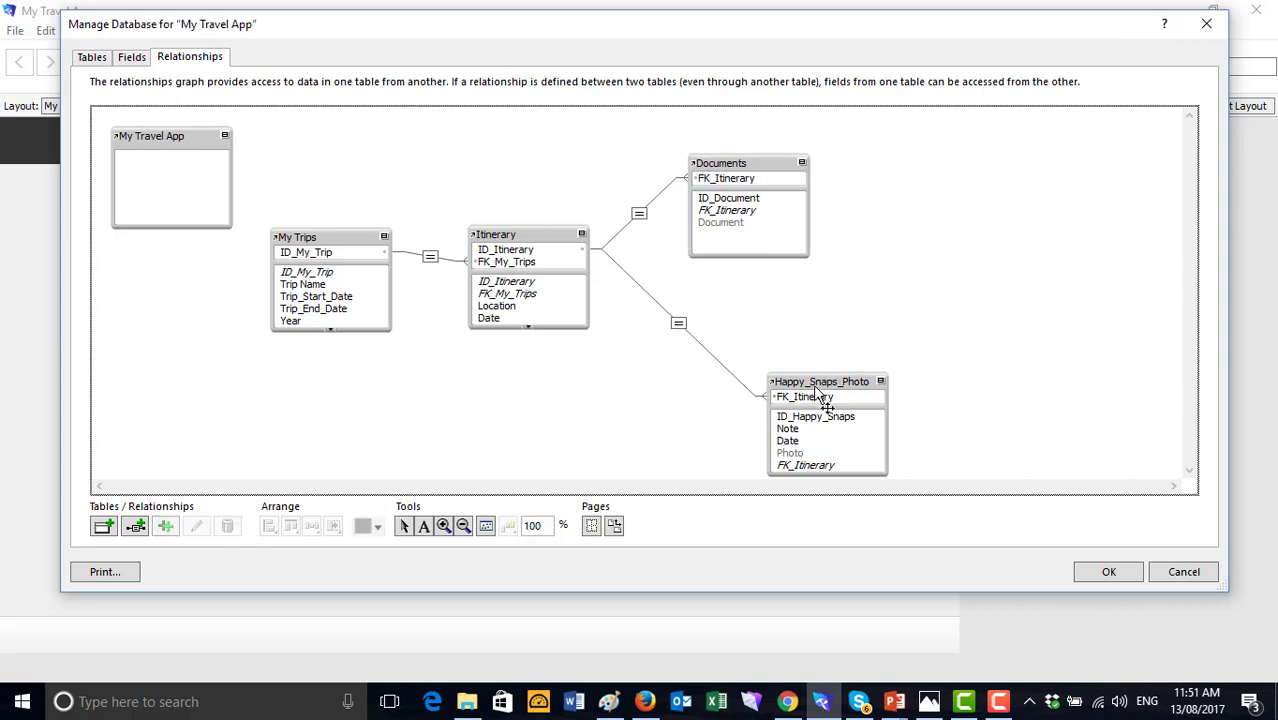
drag(813, 384, 745, 316)
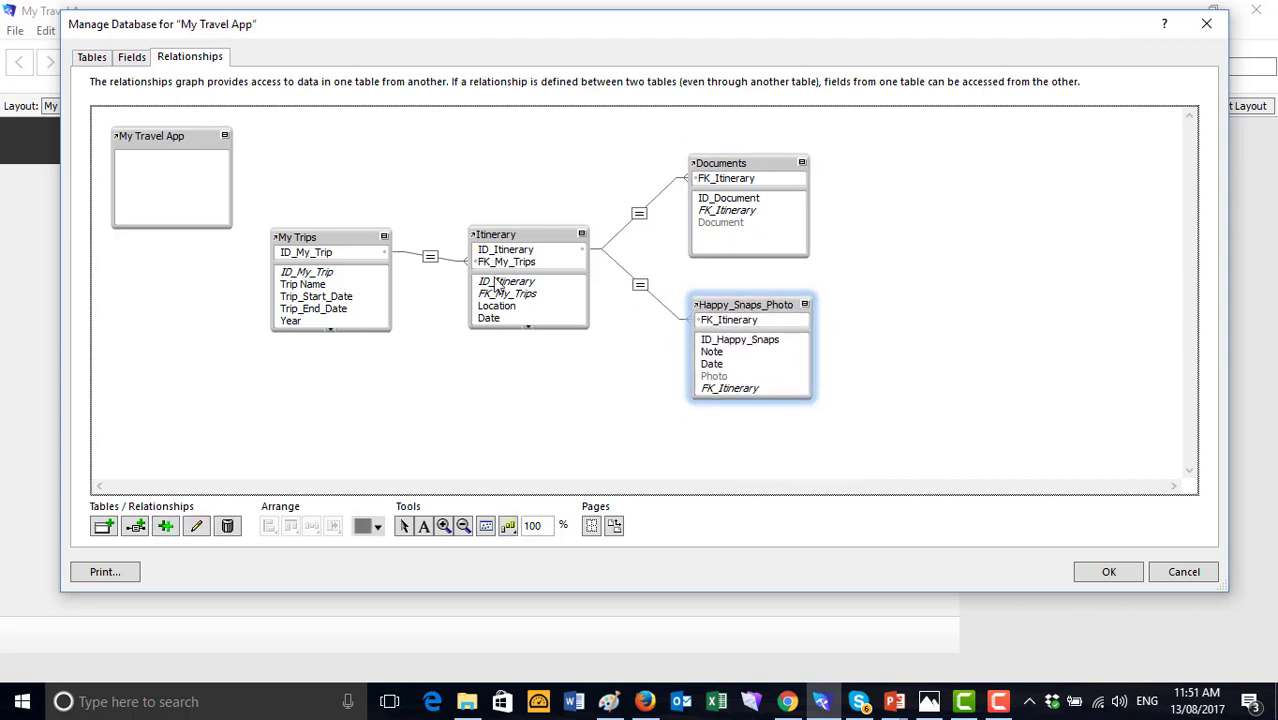
drag(357, 248, 353, 242)
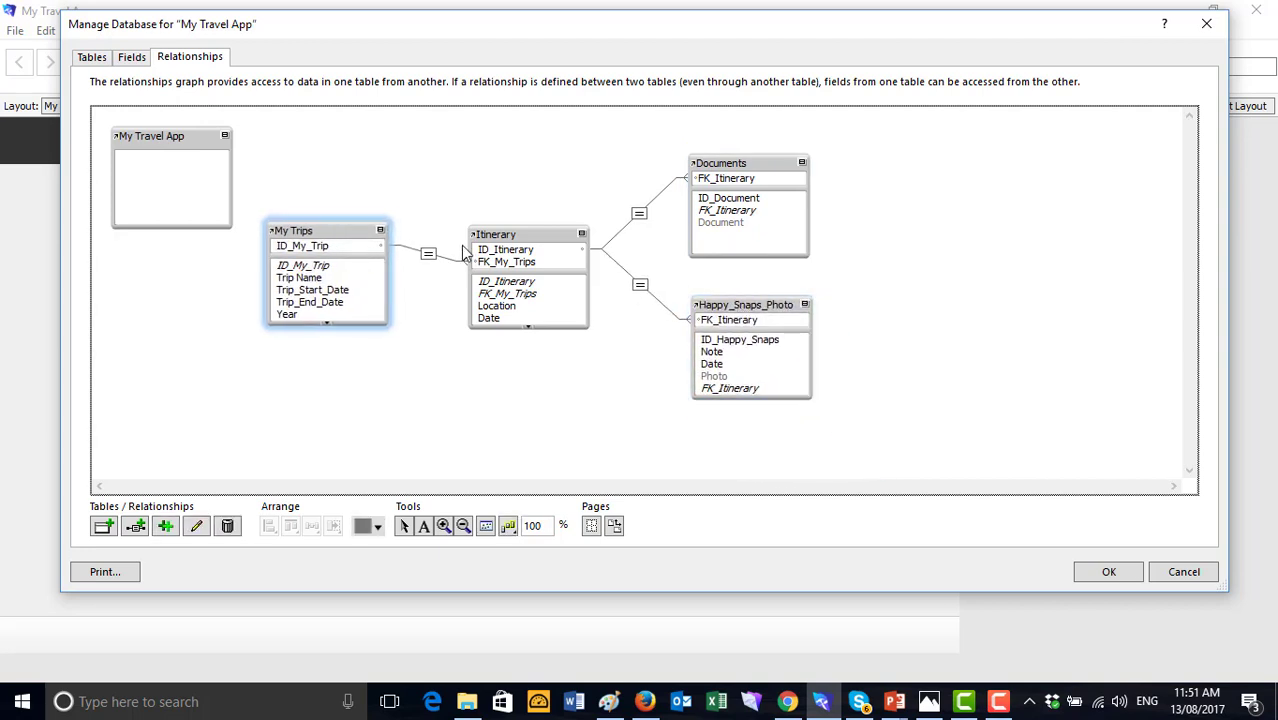
drag(493, 238, 483, 236)
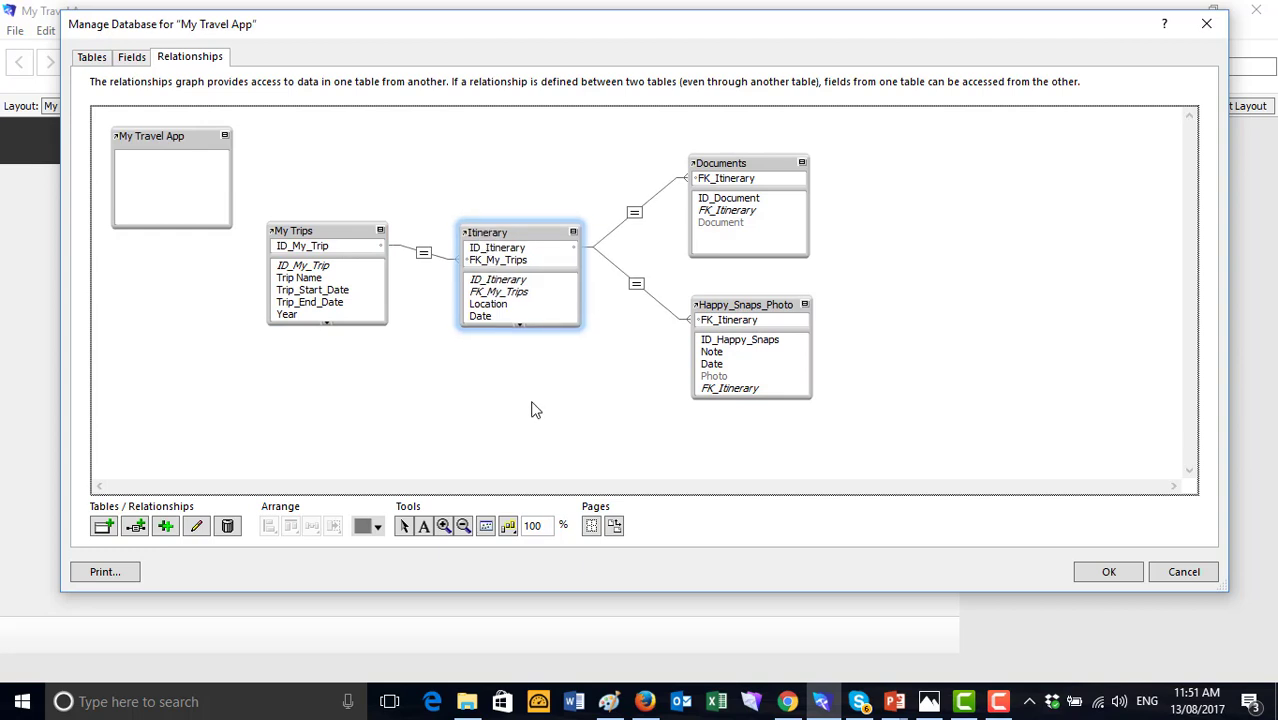